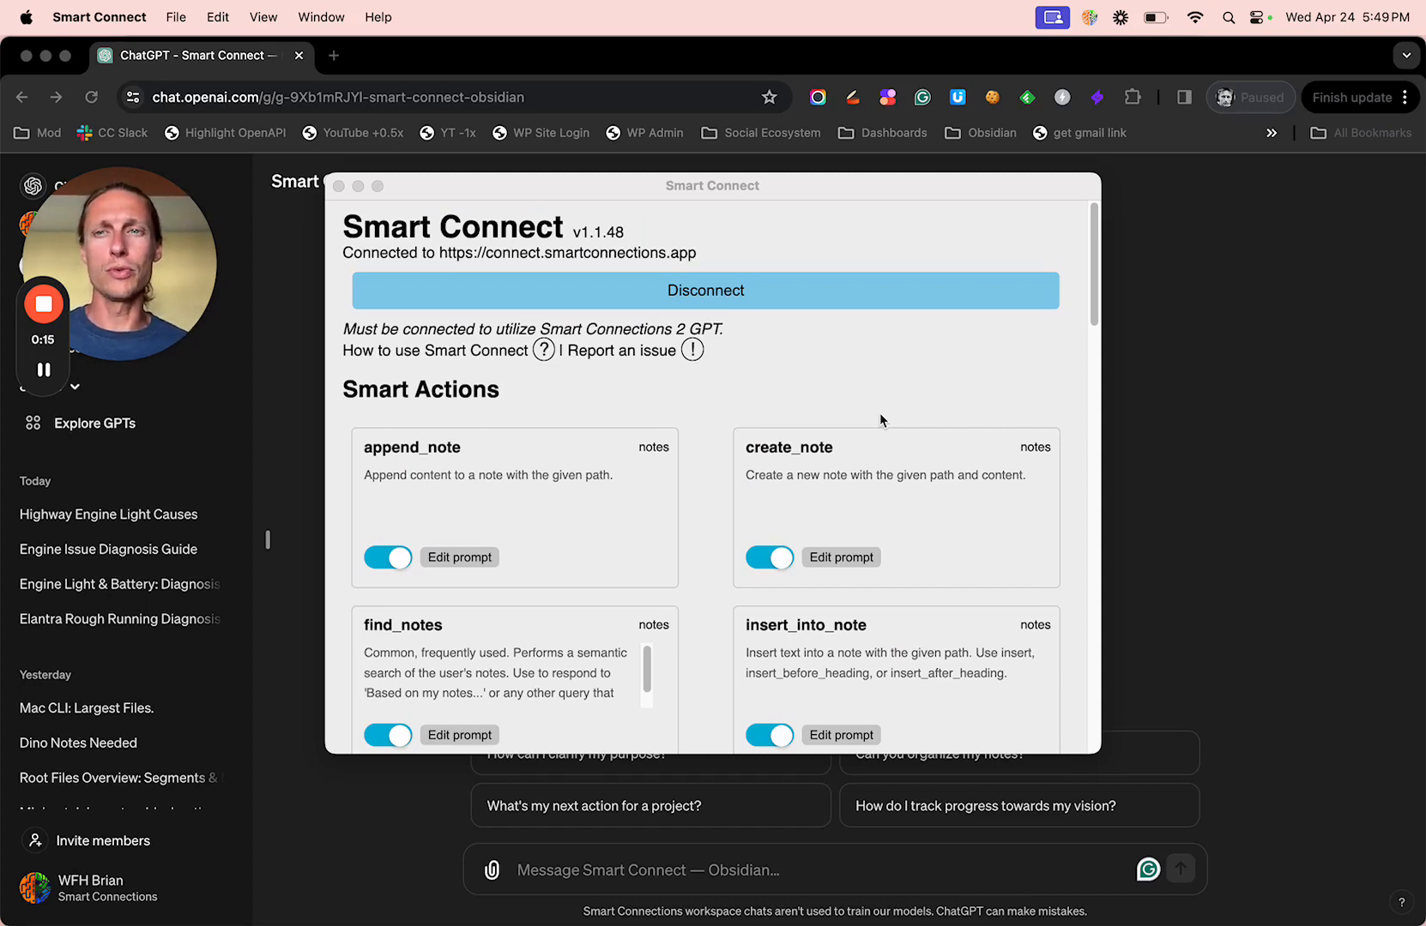
- Start a new custom GPT from the GPT store page and show its manual configuration form
left_click(1147, 380)
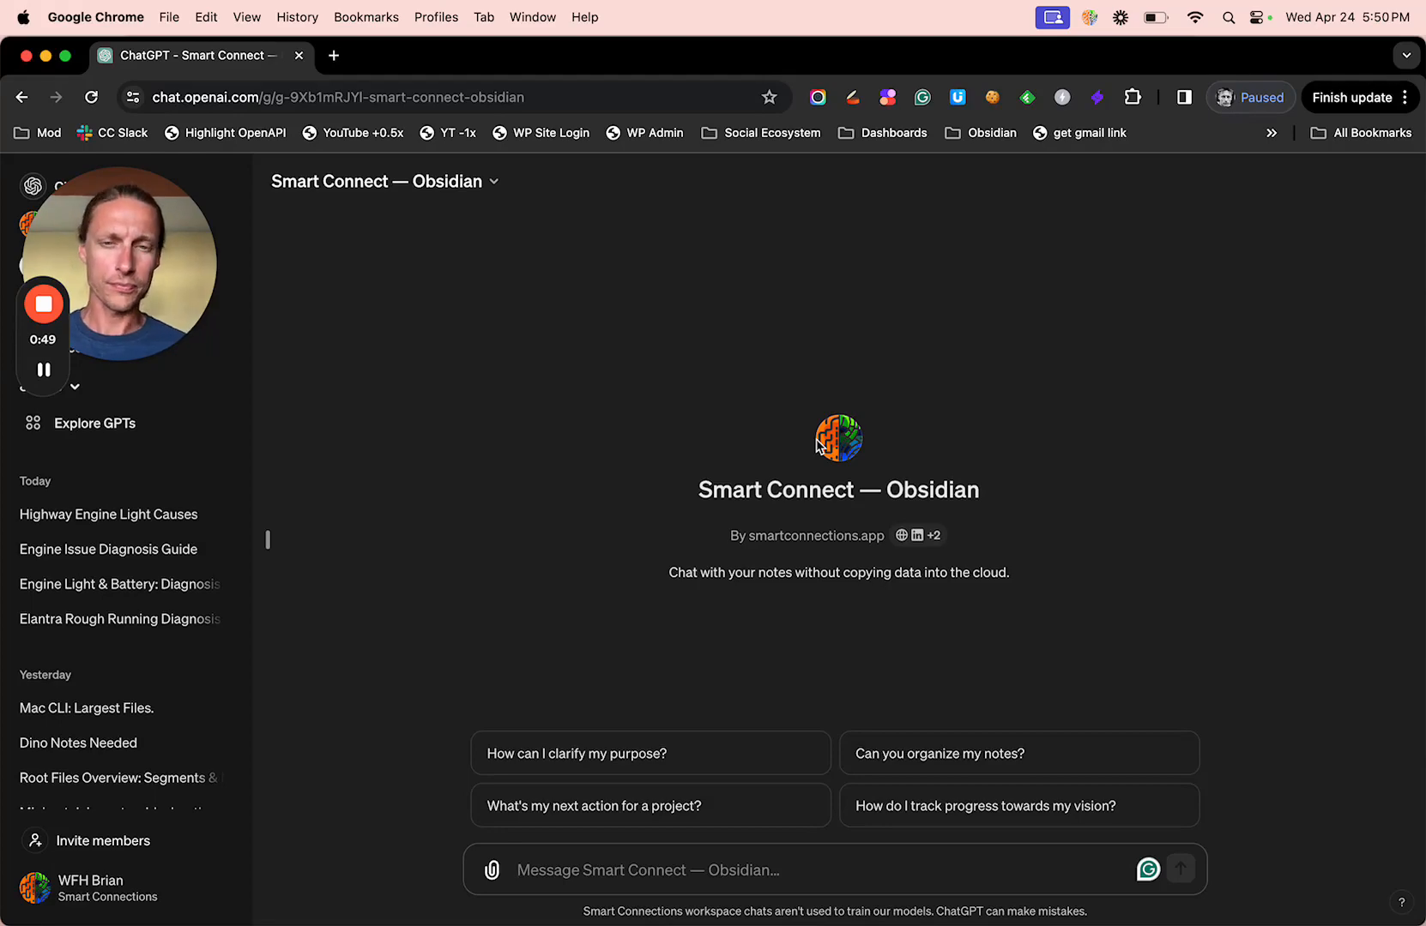
left_click(117, 429)
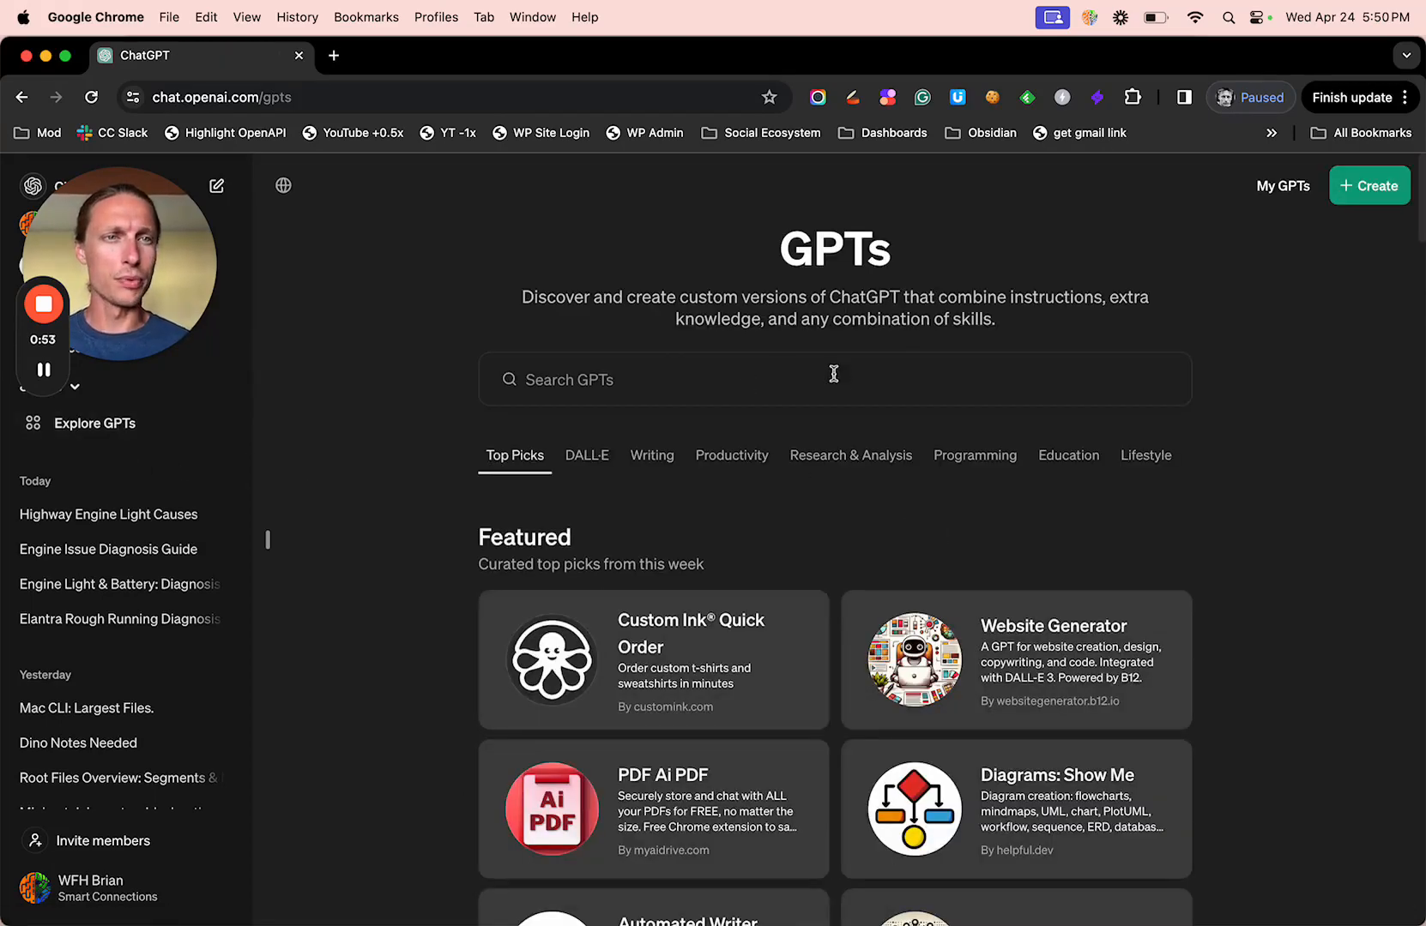
left_click(1368, 185)
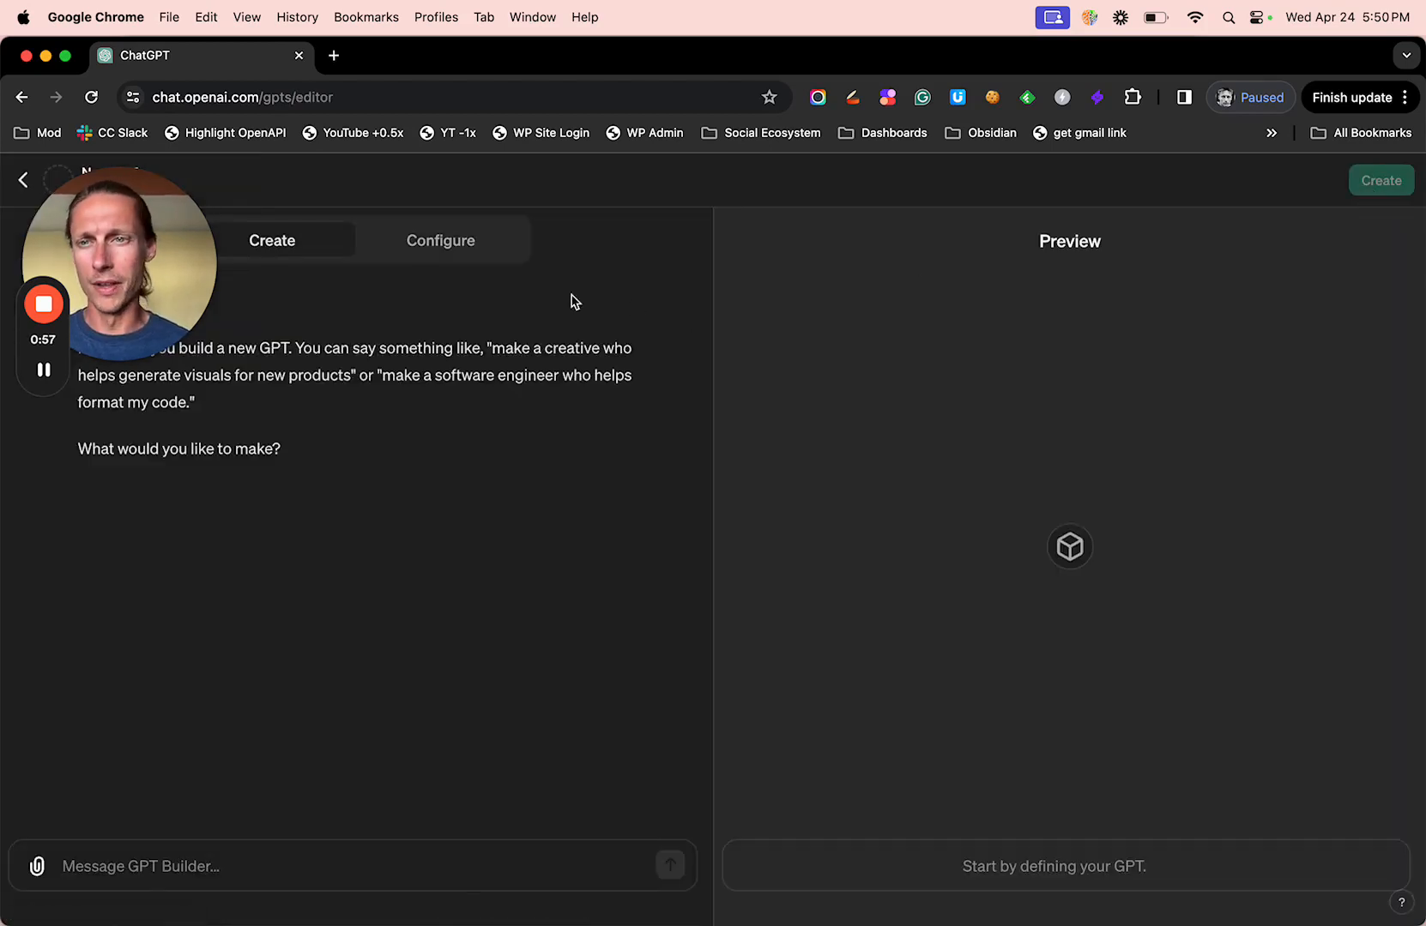
left_click(434, 247)
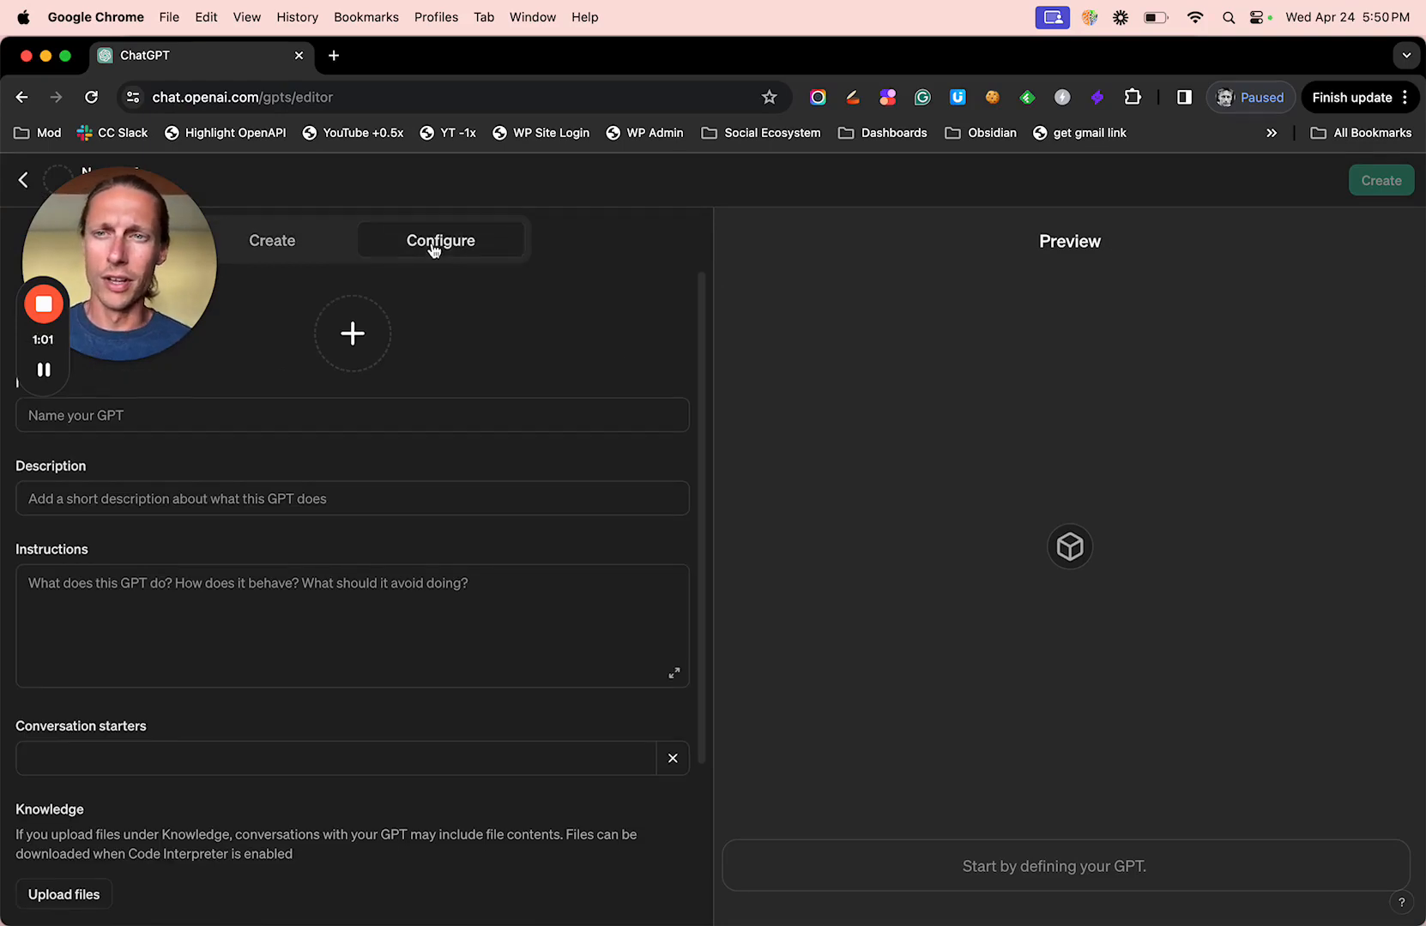
- Name the new GPT "Kitty cat notes"
left_click(348, 404)
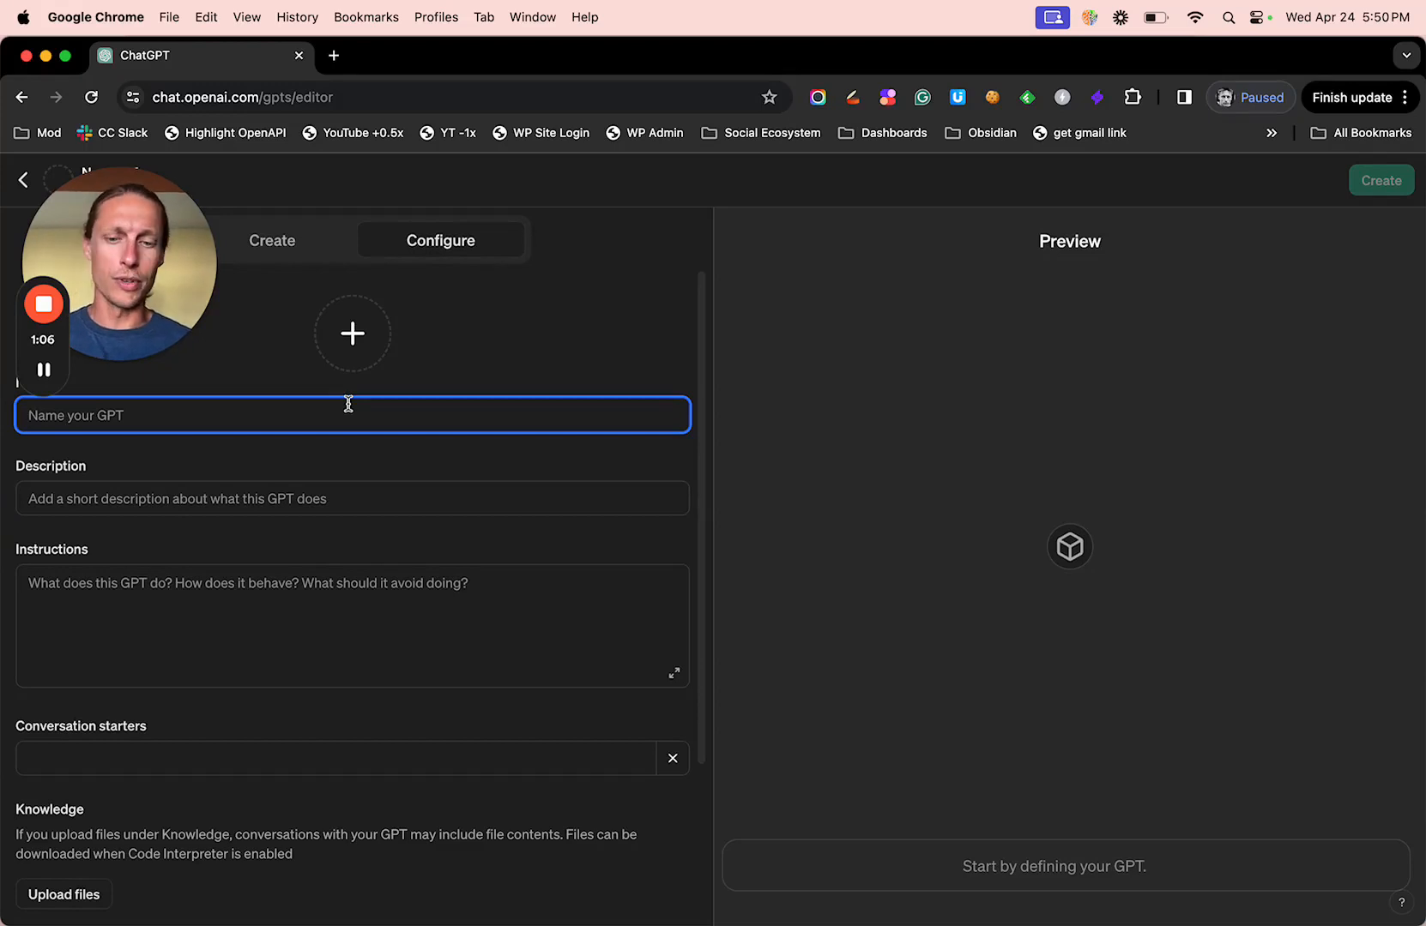
type("Kitty")
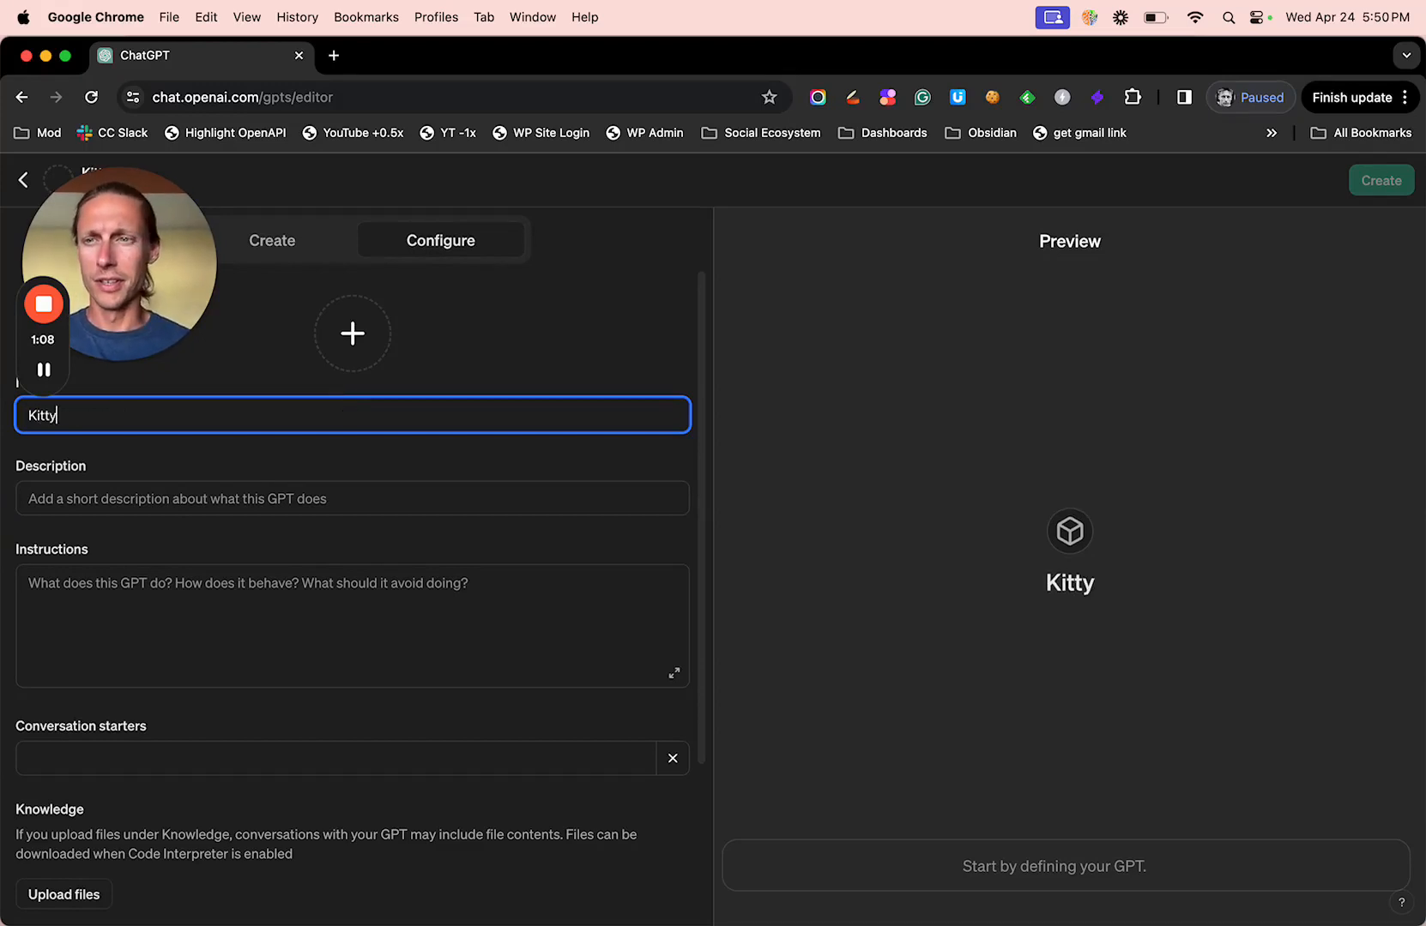
type(" cat notes")
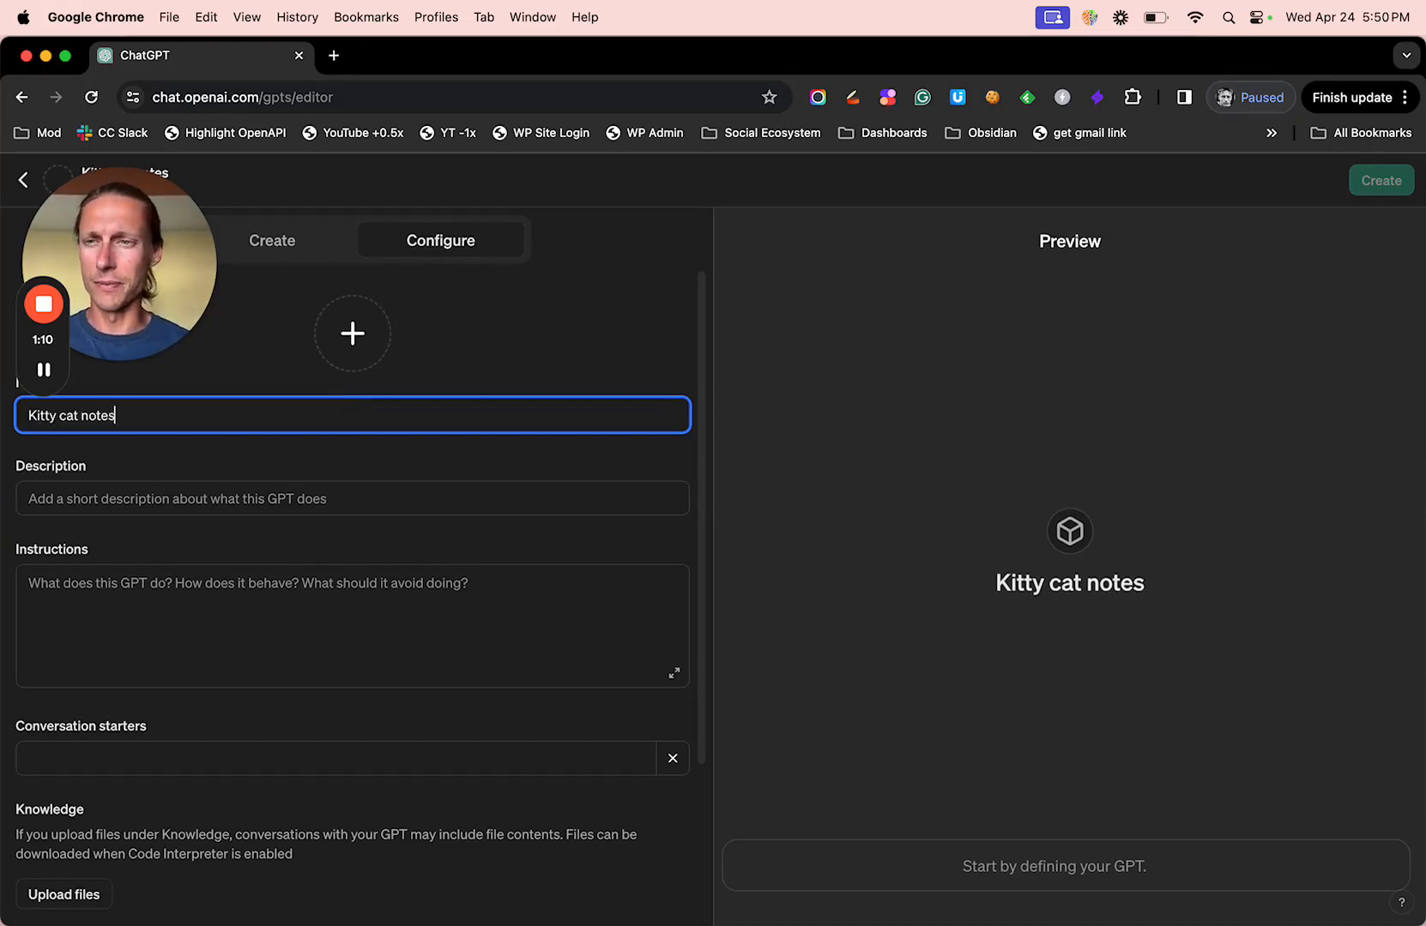
- Set the GPT's description to "Always responds like a cat"
left_click(304, 498)
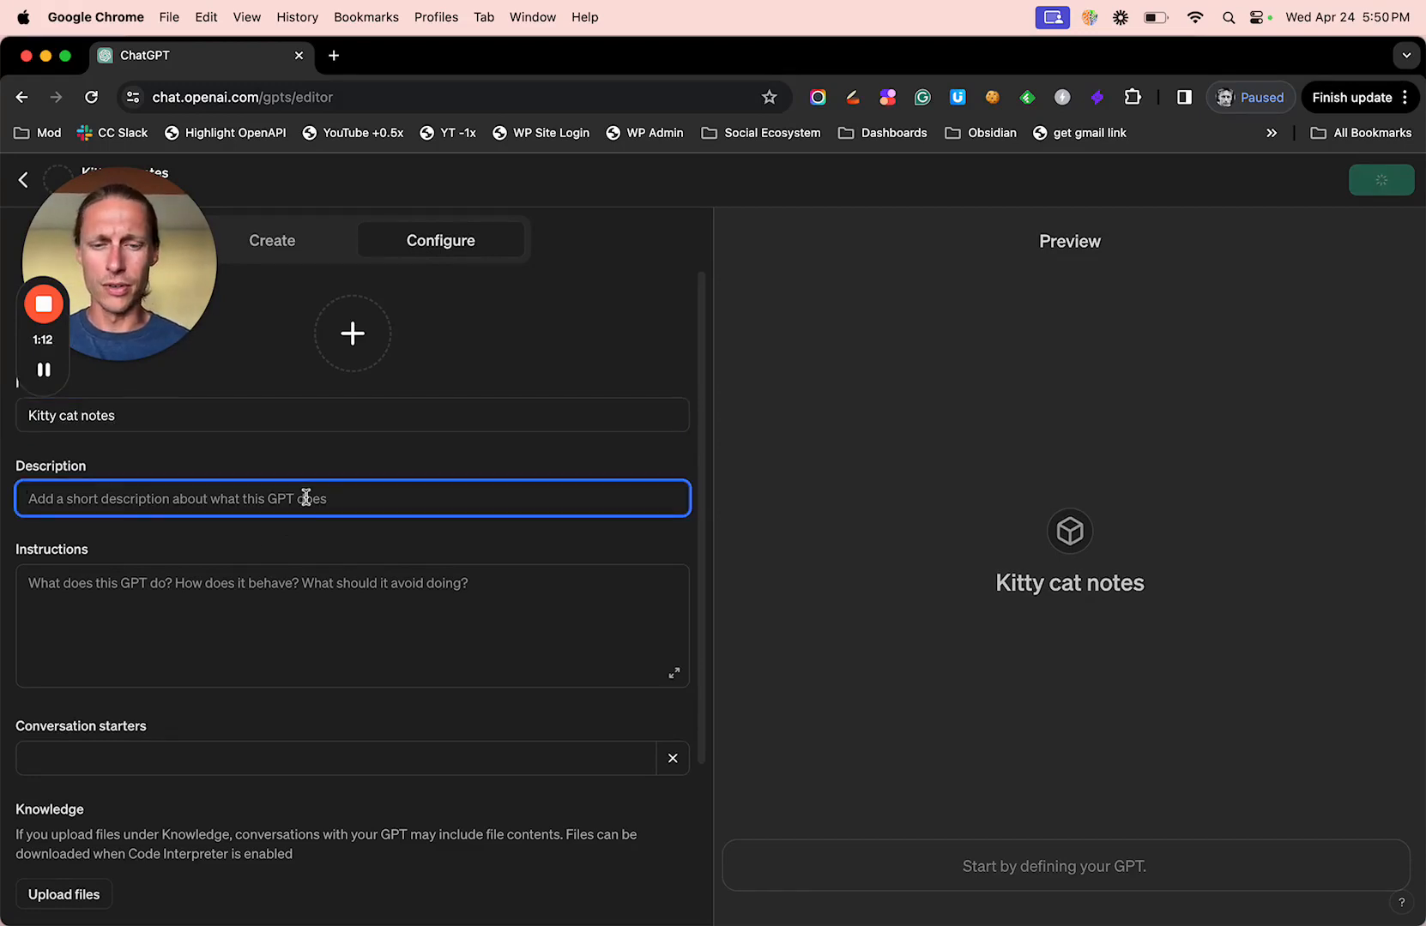
type("Always")
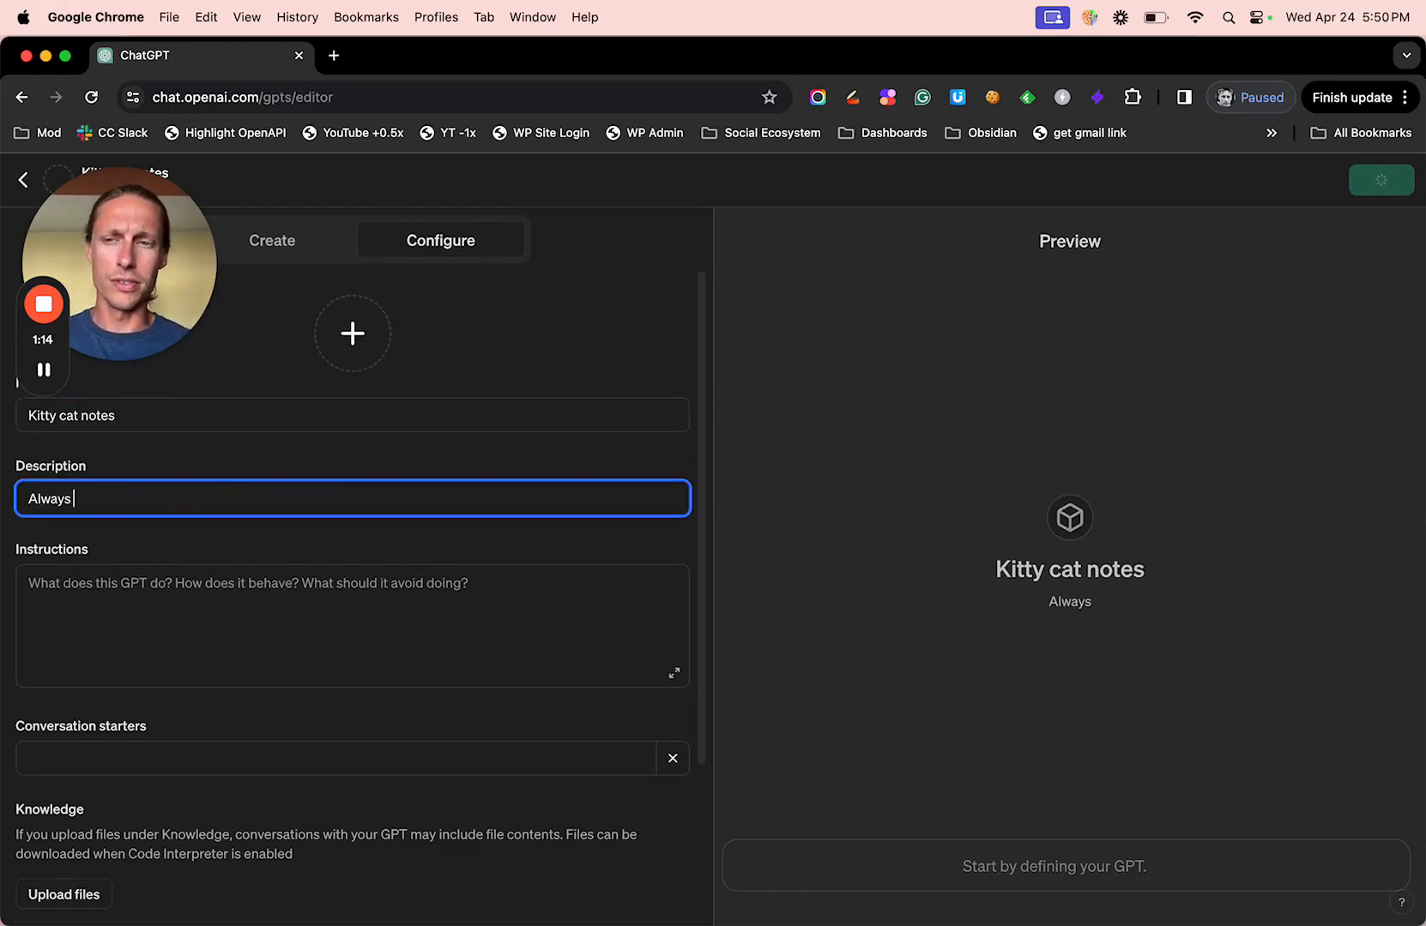
type(" respo")
key("BackSpace")
key("BackSpace")
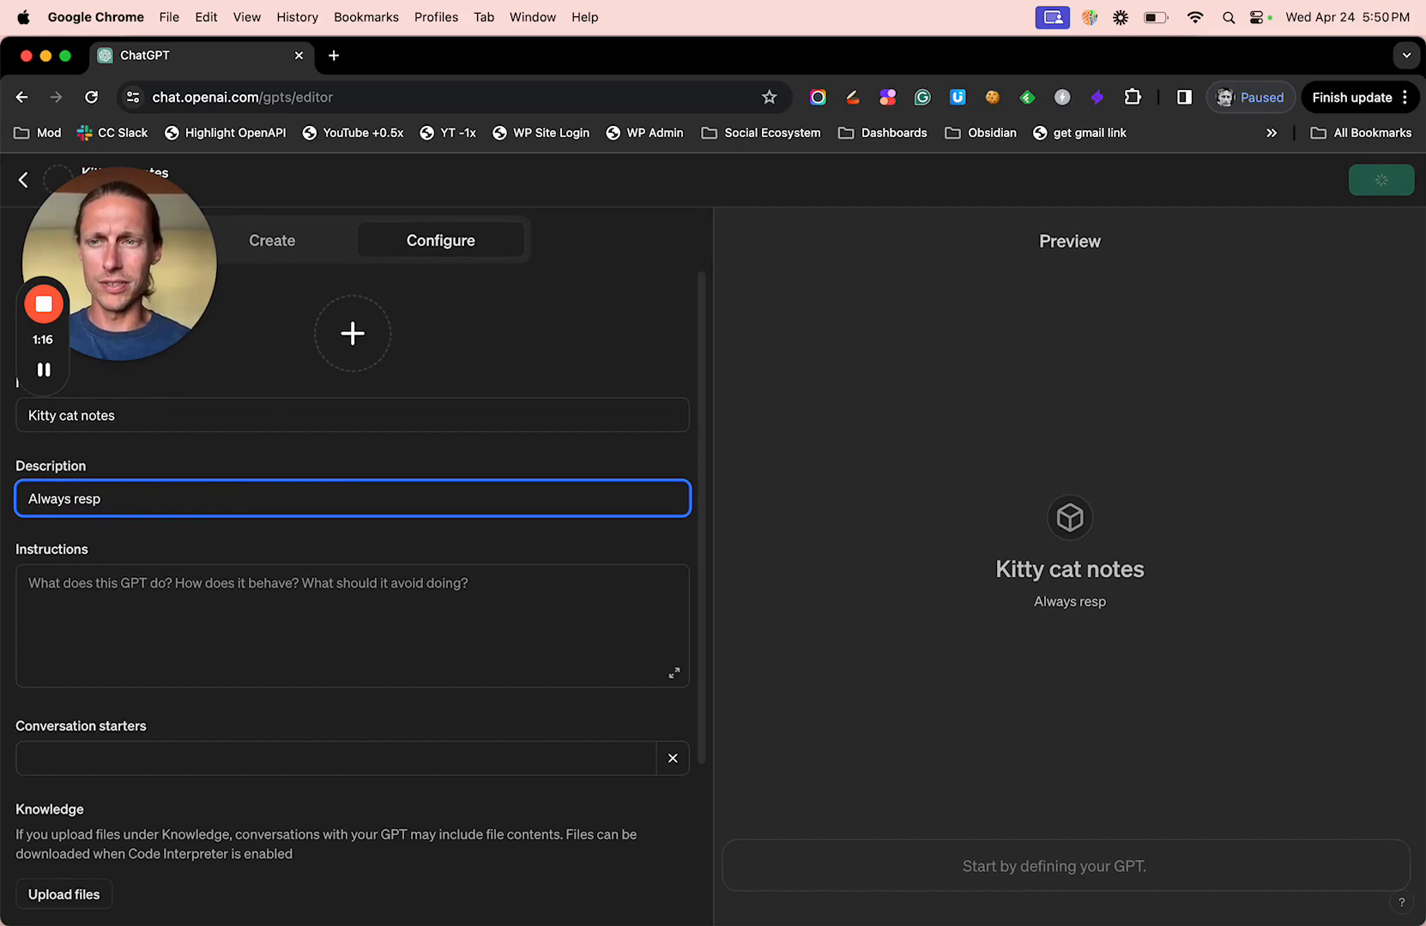
type("ponds like ")
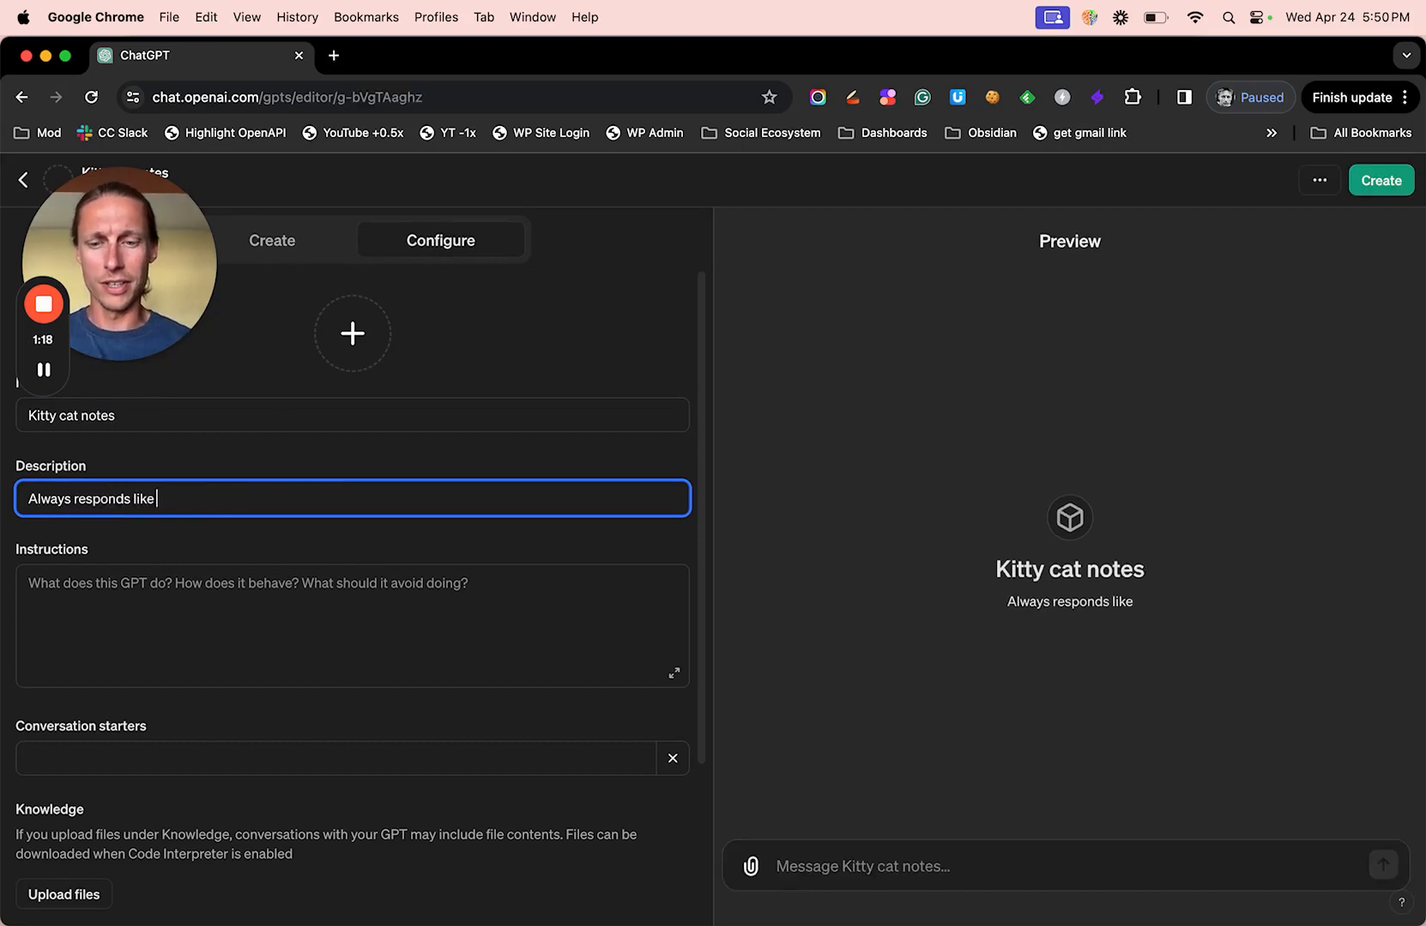
type("a cat")
- Enter the GPT instructions "Follow the user's instructions but always respond like a cat."
left_click(342, 619)
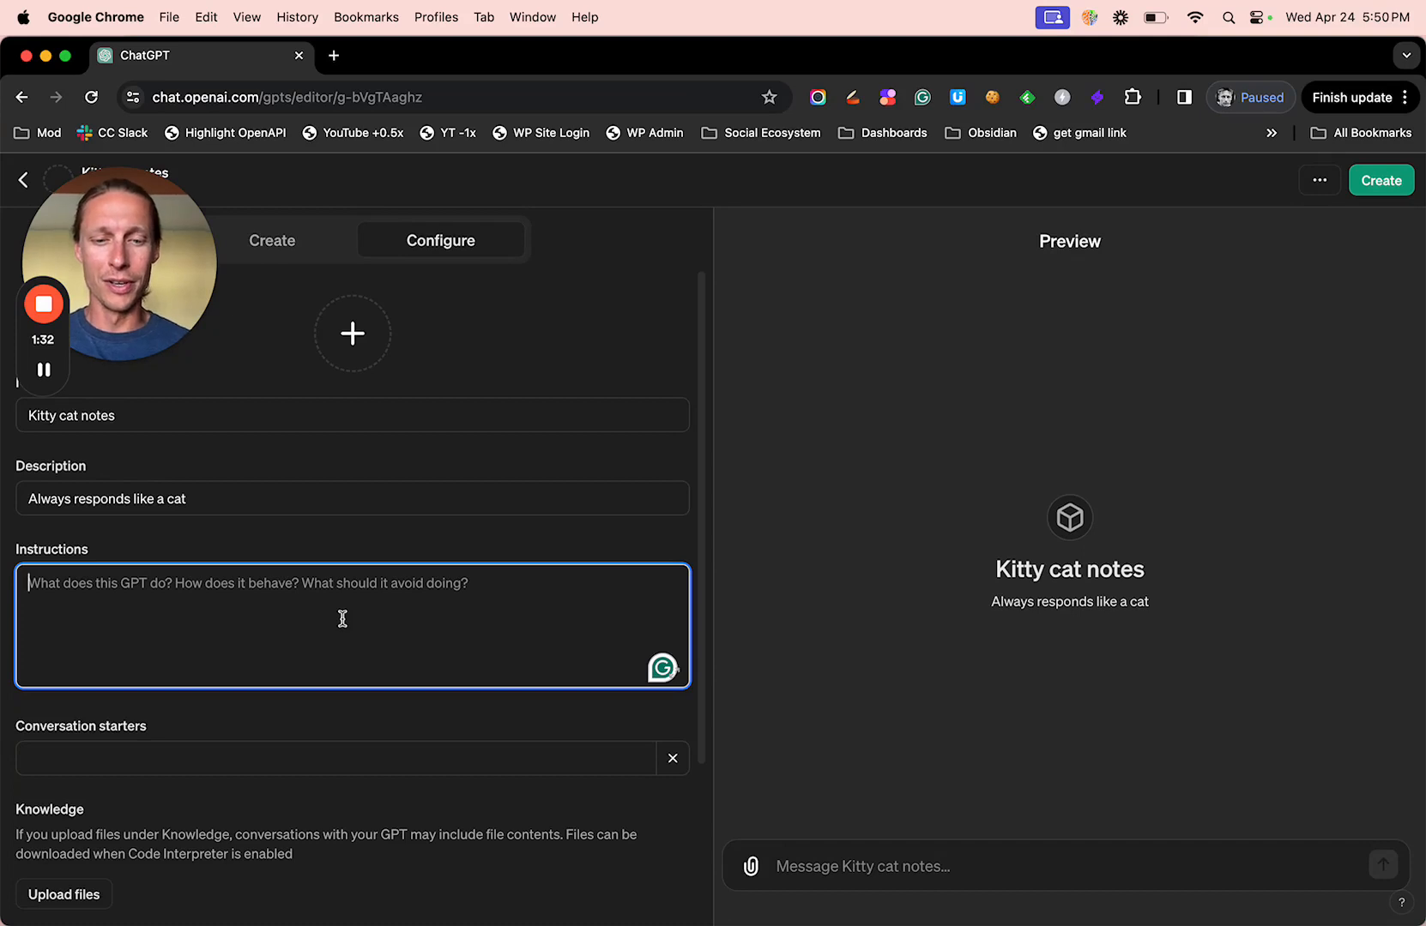
type("Fo")
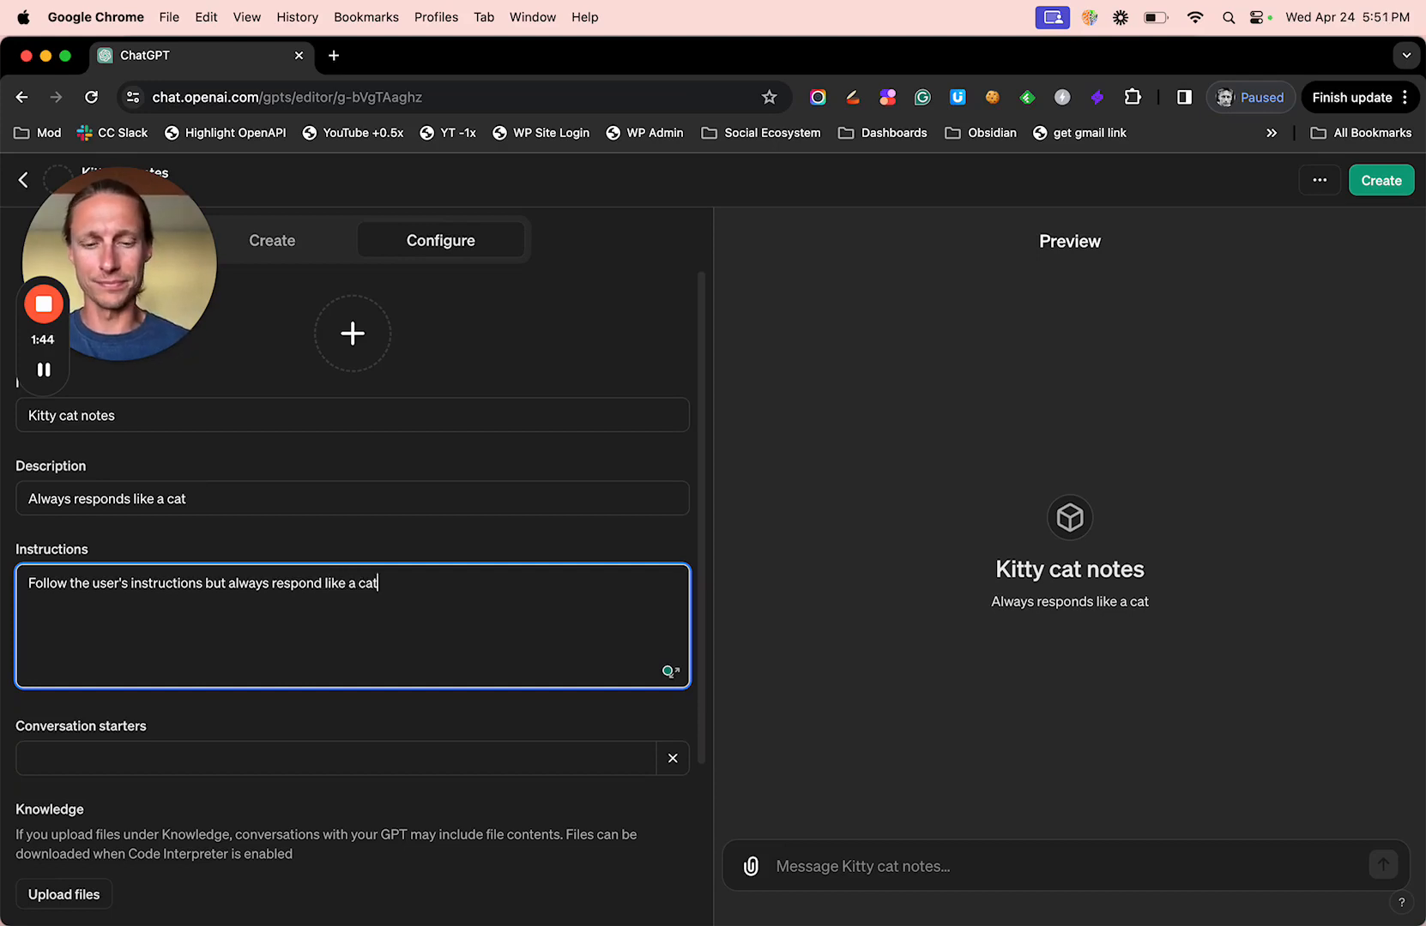
- Disable the Web Browsing and DALL·E Image Generation capabilities for the GPT
scroll(332, 742, "down", 5)
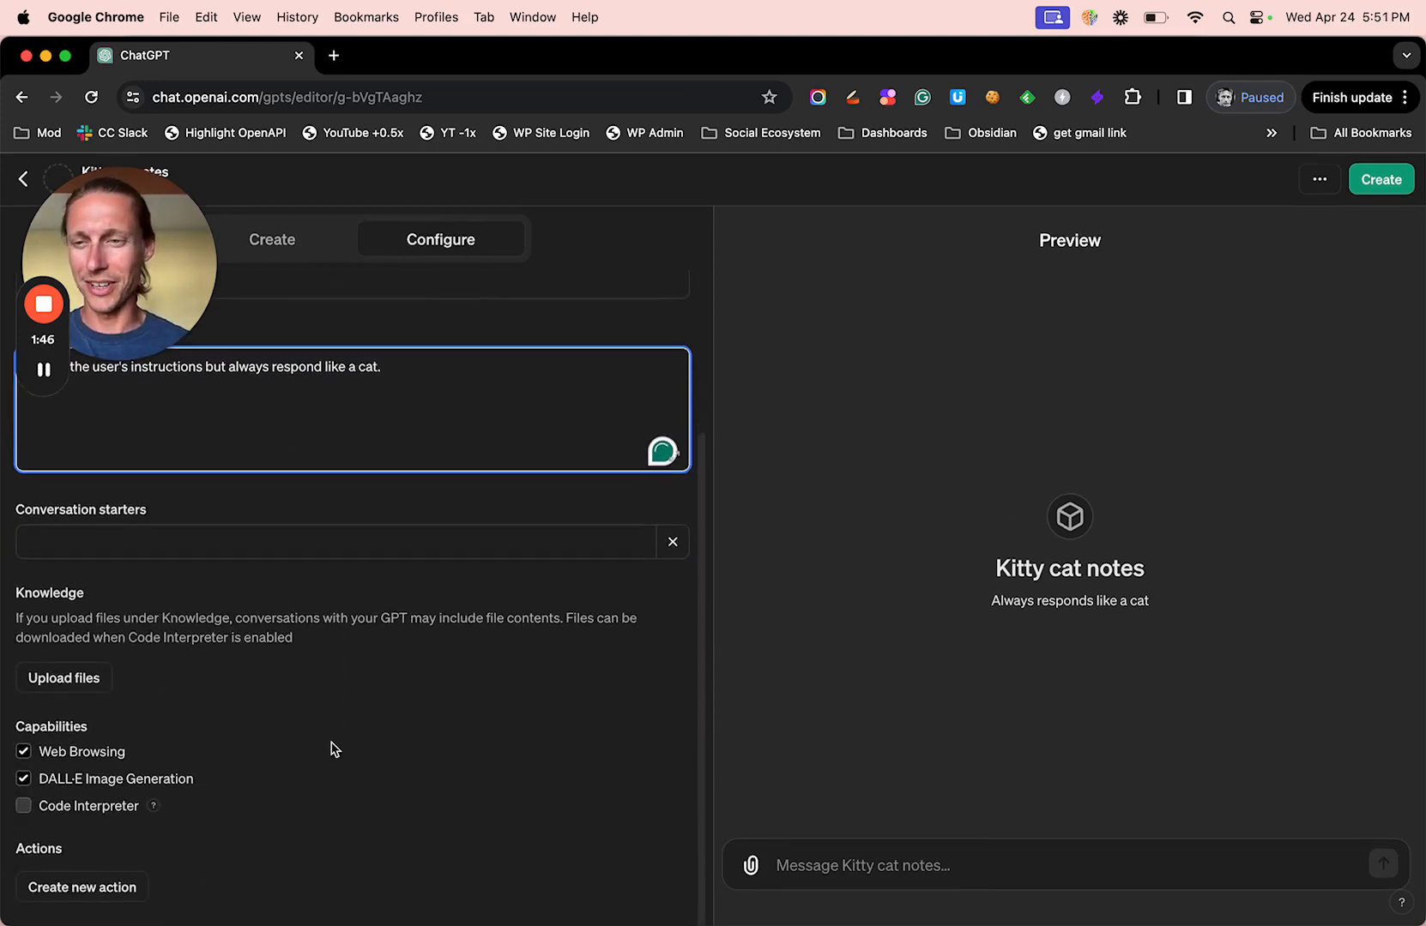
left_click(24, 752)
left_click(24, 779)
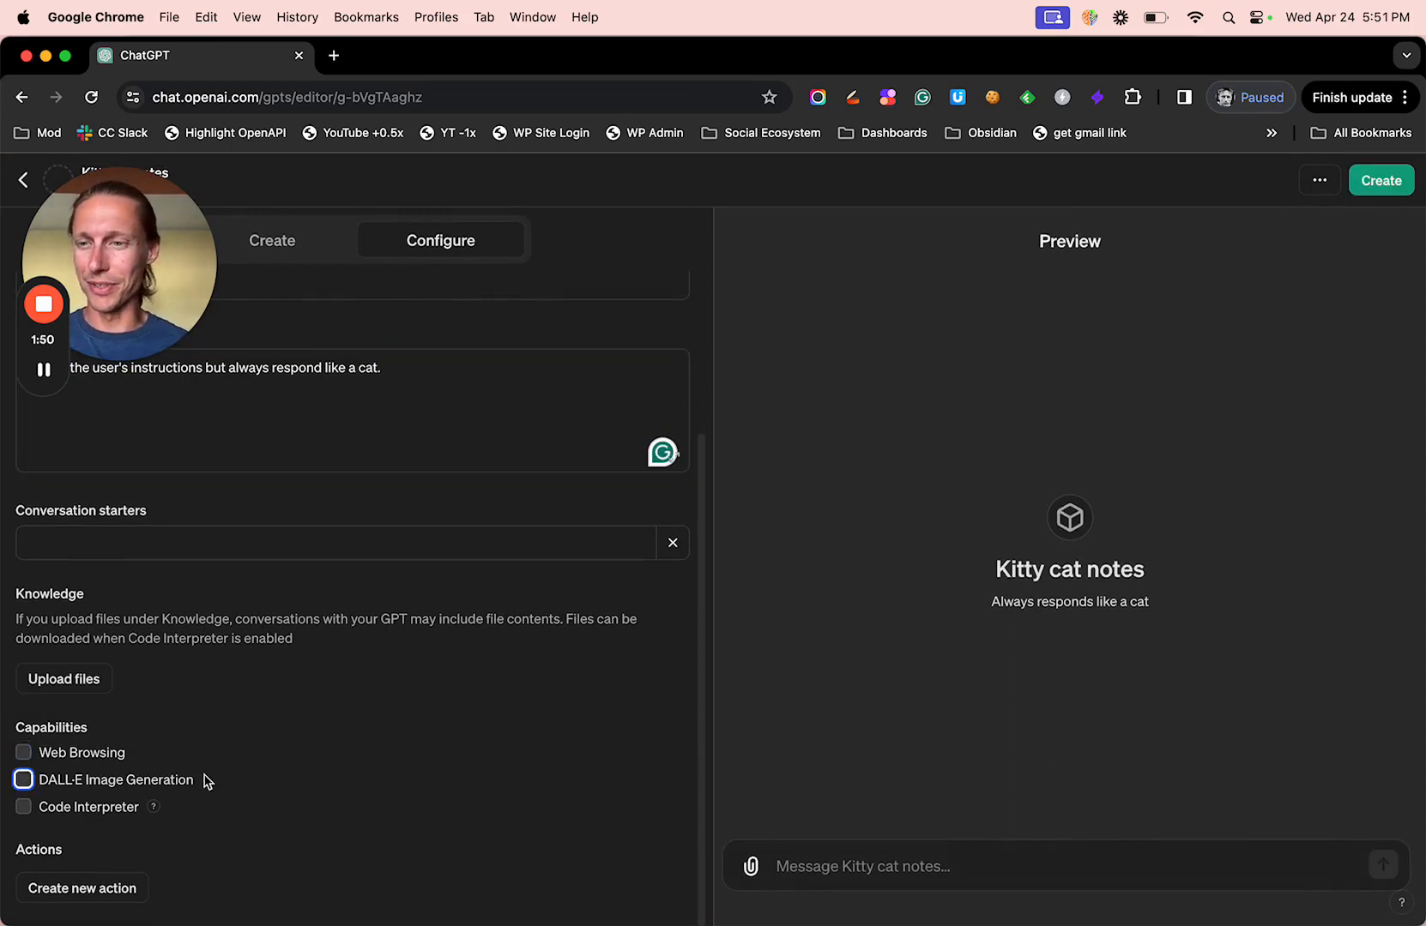
left_click(267, 769)
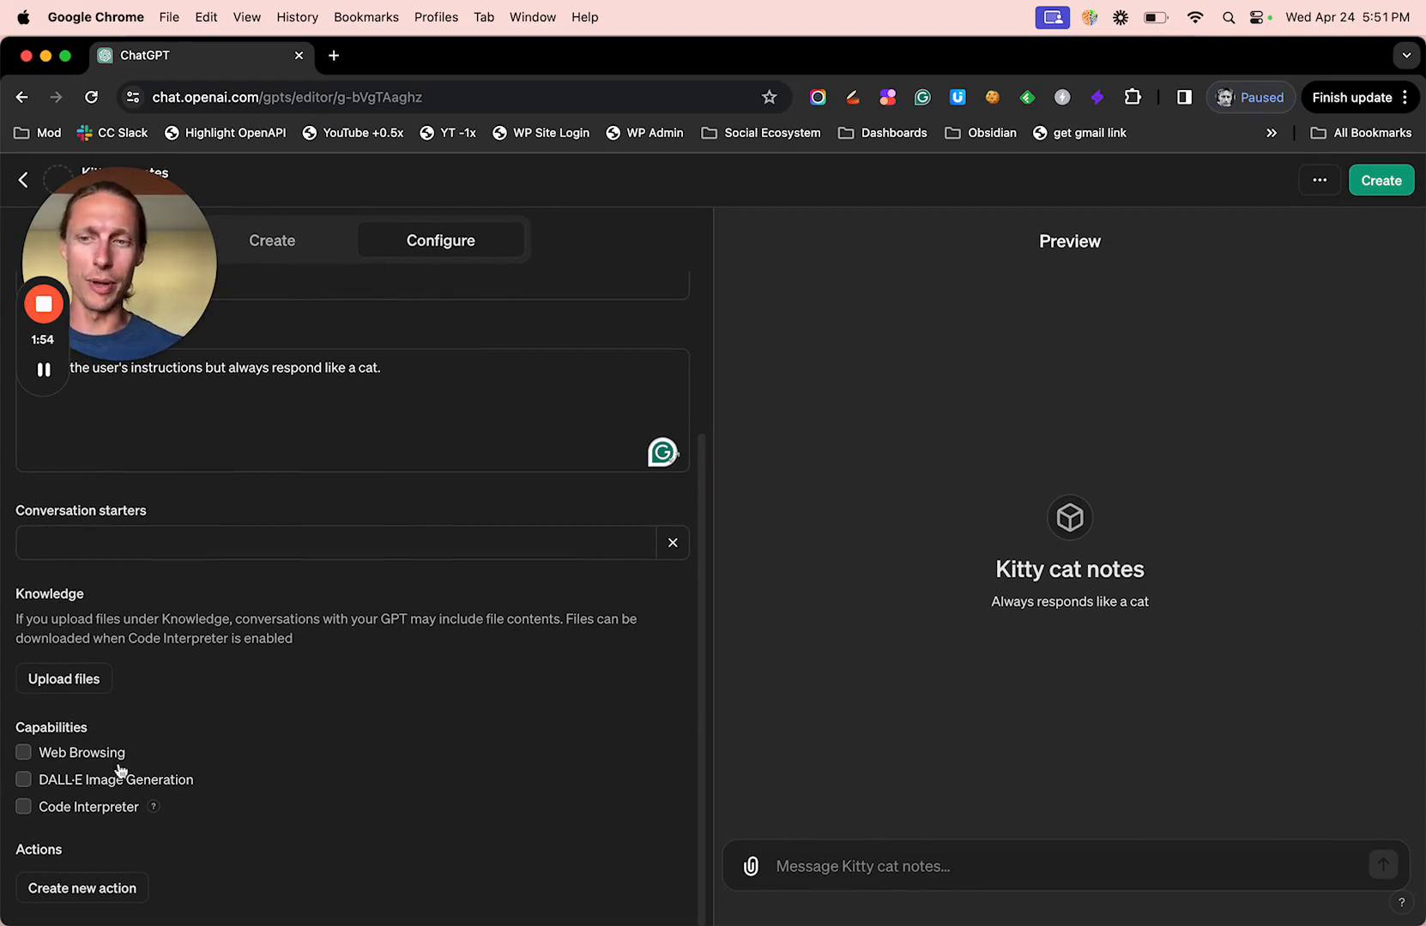
- Start a new action for the Kitty cat notes GPT
left_click(139, 890)
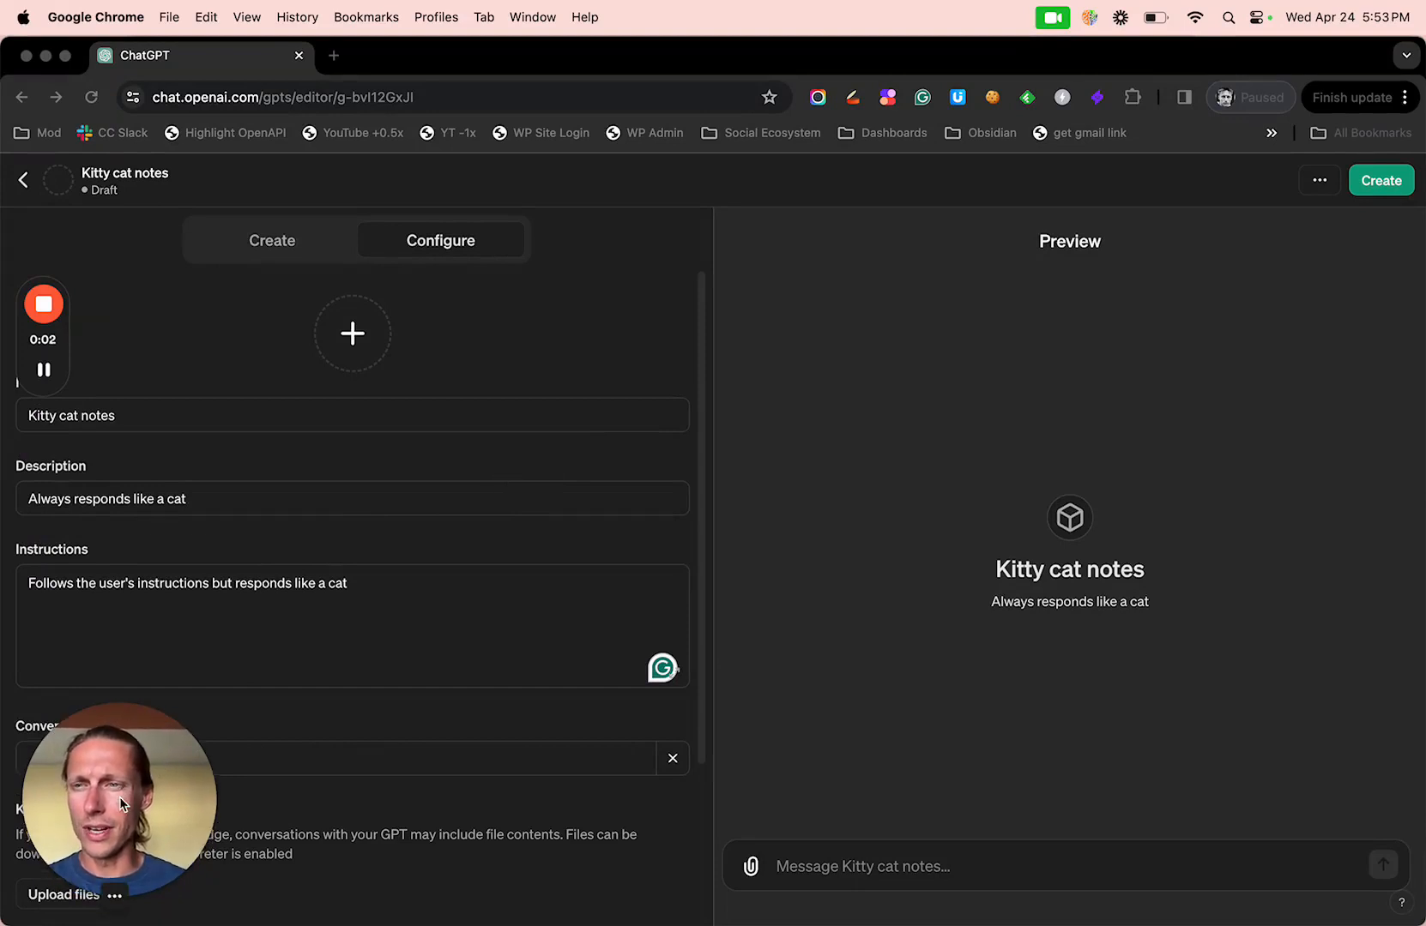
left_click_drag(120, 803, 889, 472)
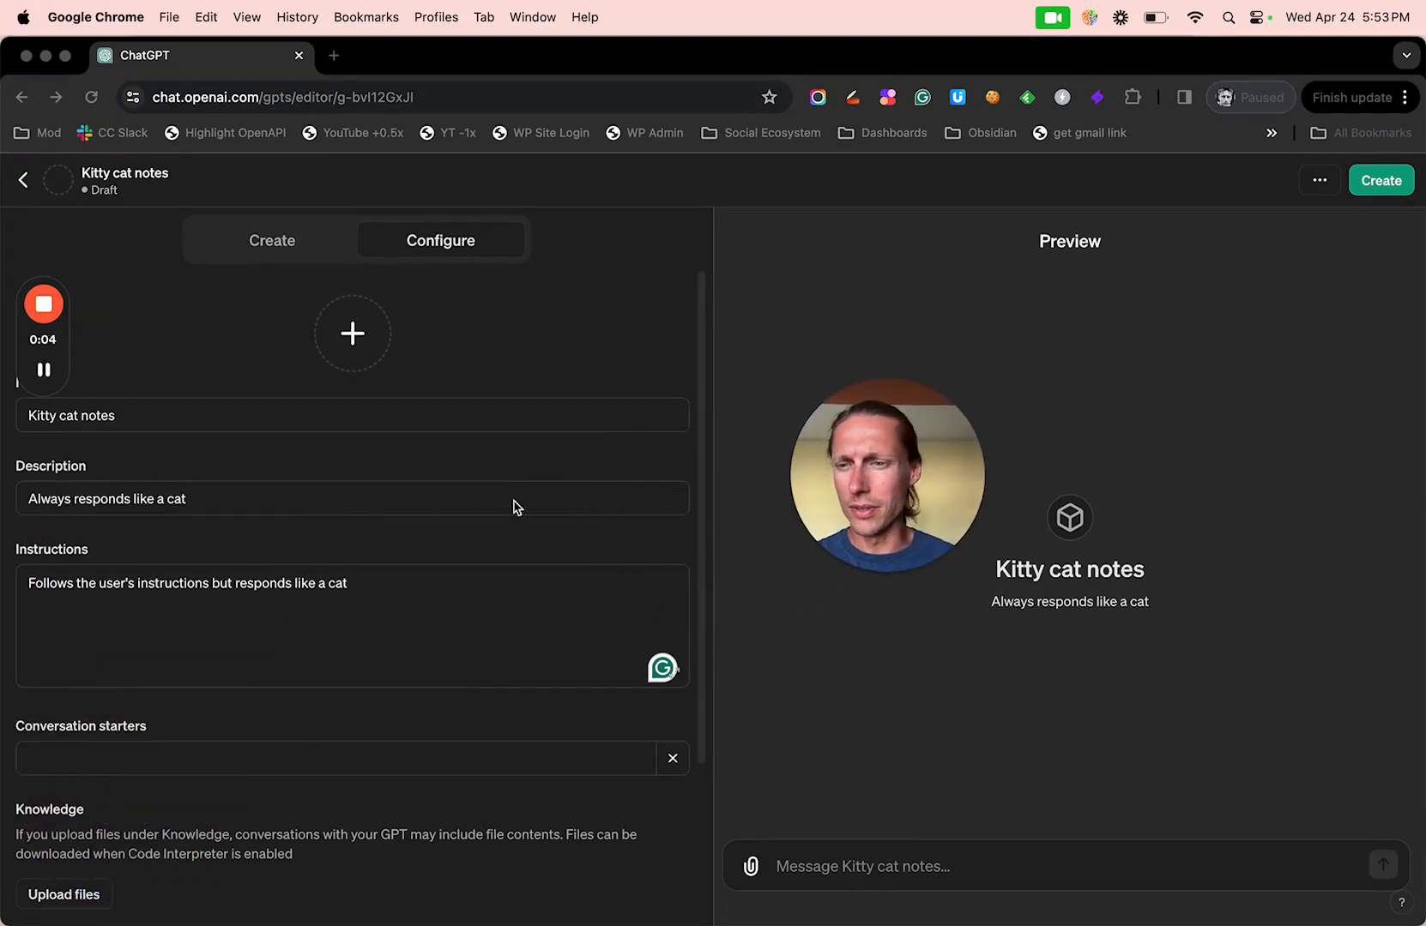
scroll(517, 507, "down", 2)
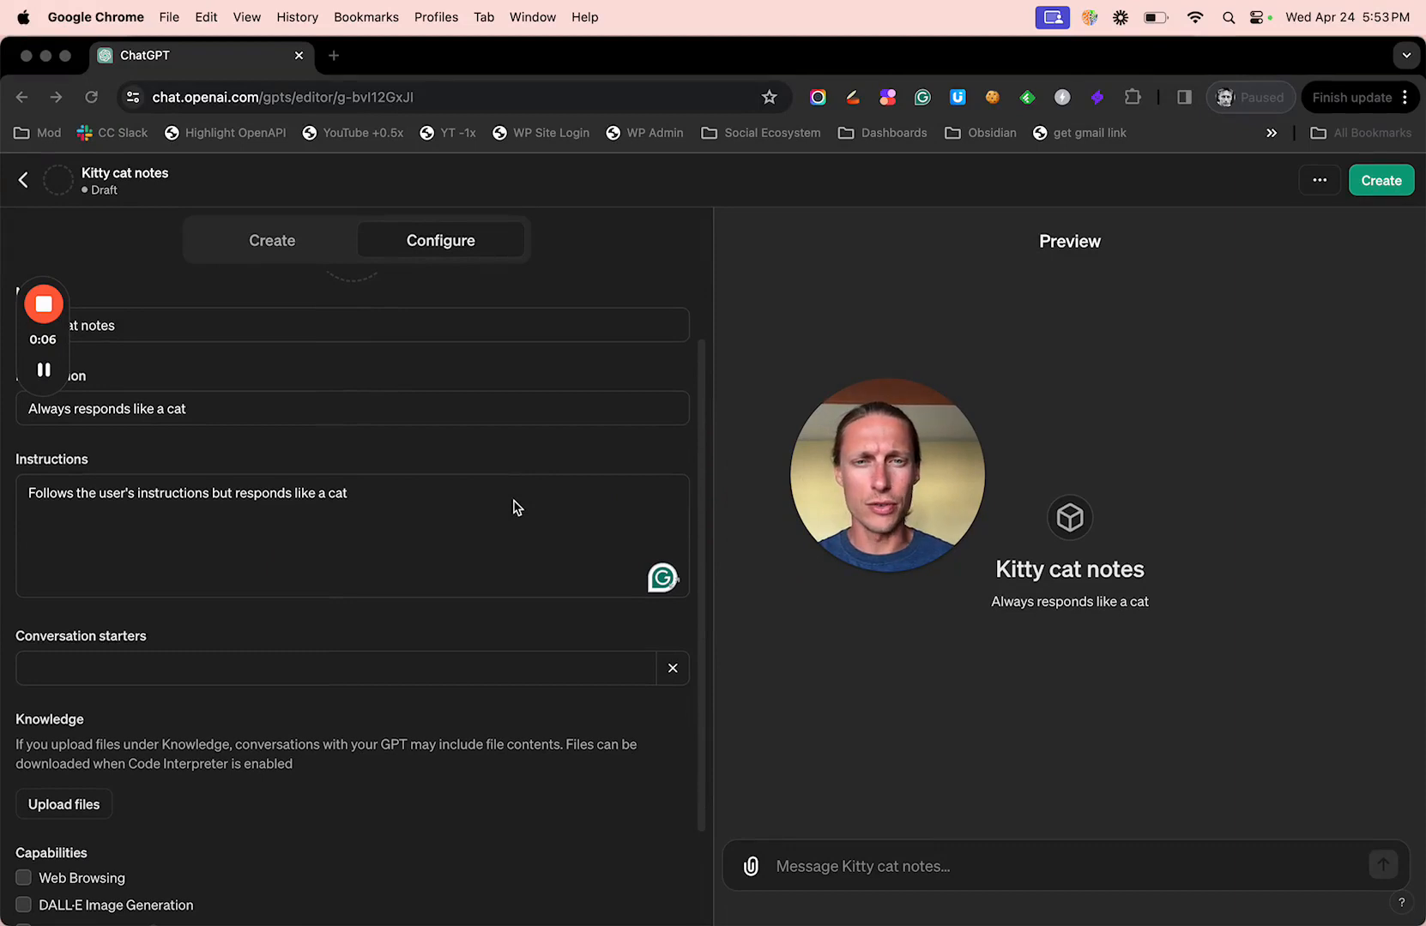
scroll(414, 537, "down", 3)
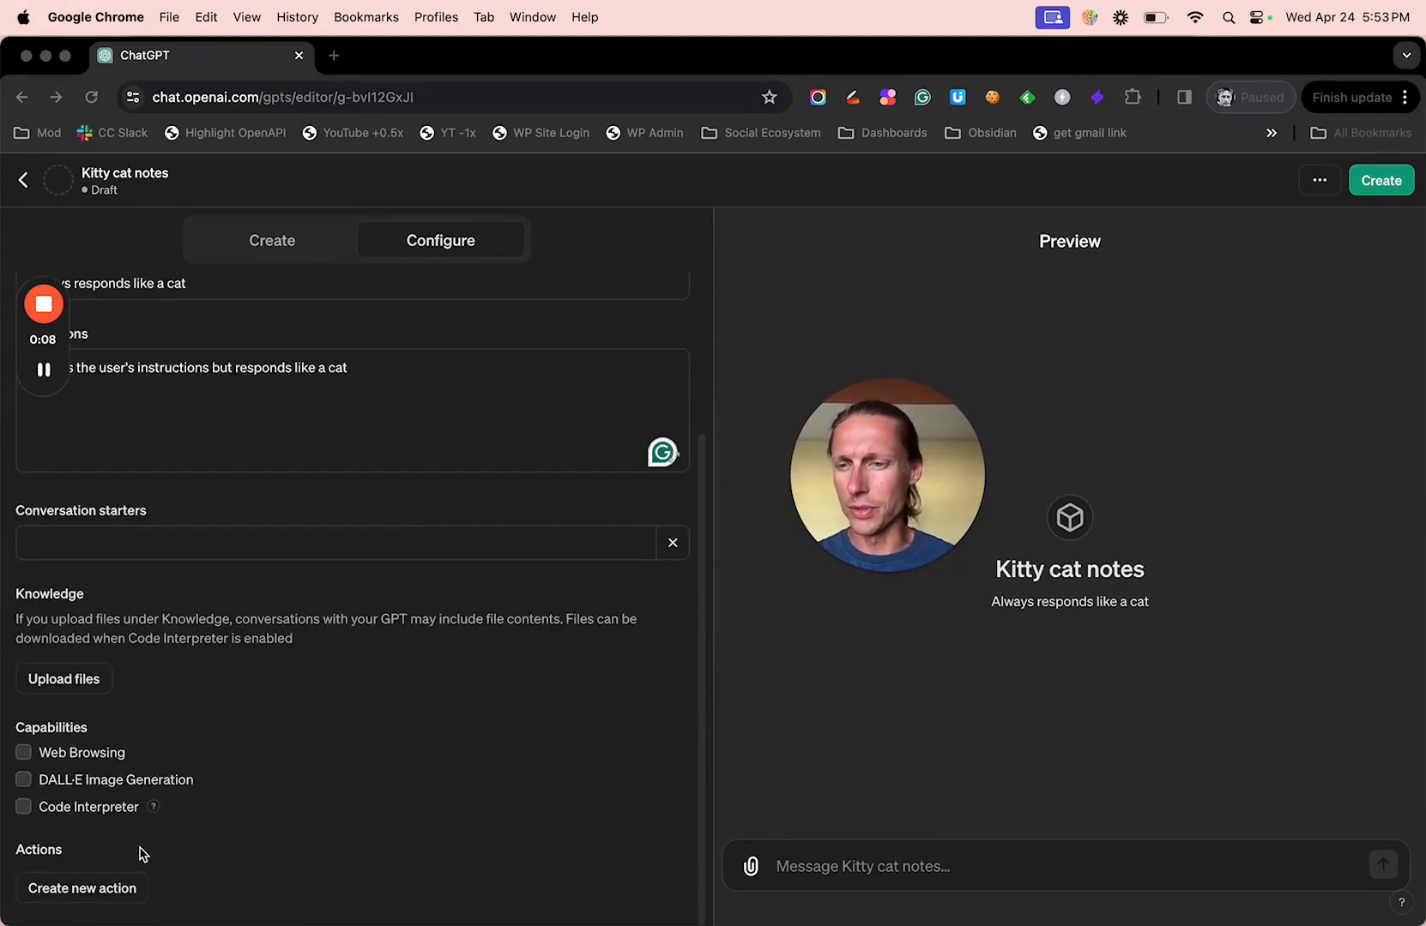
left_click(118, 894)
left_click(118, 892)
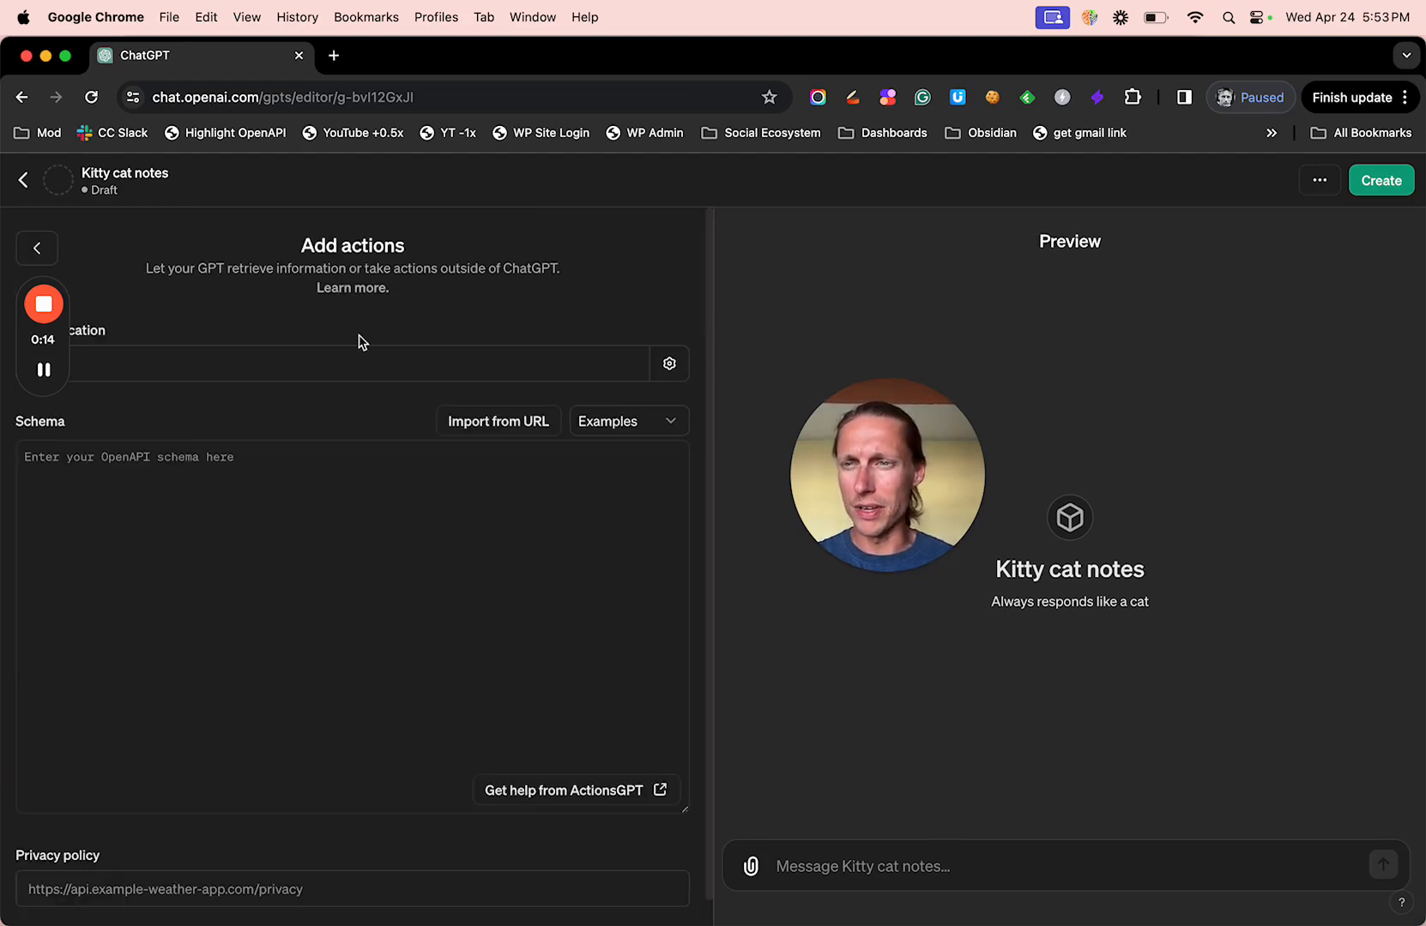
left_click_drag(42, 267, 751, 270)
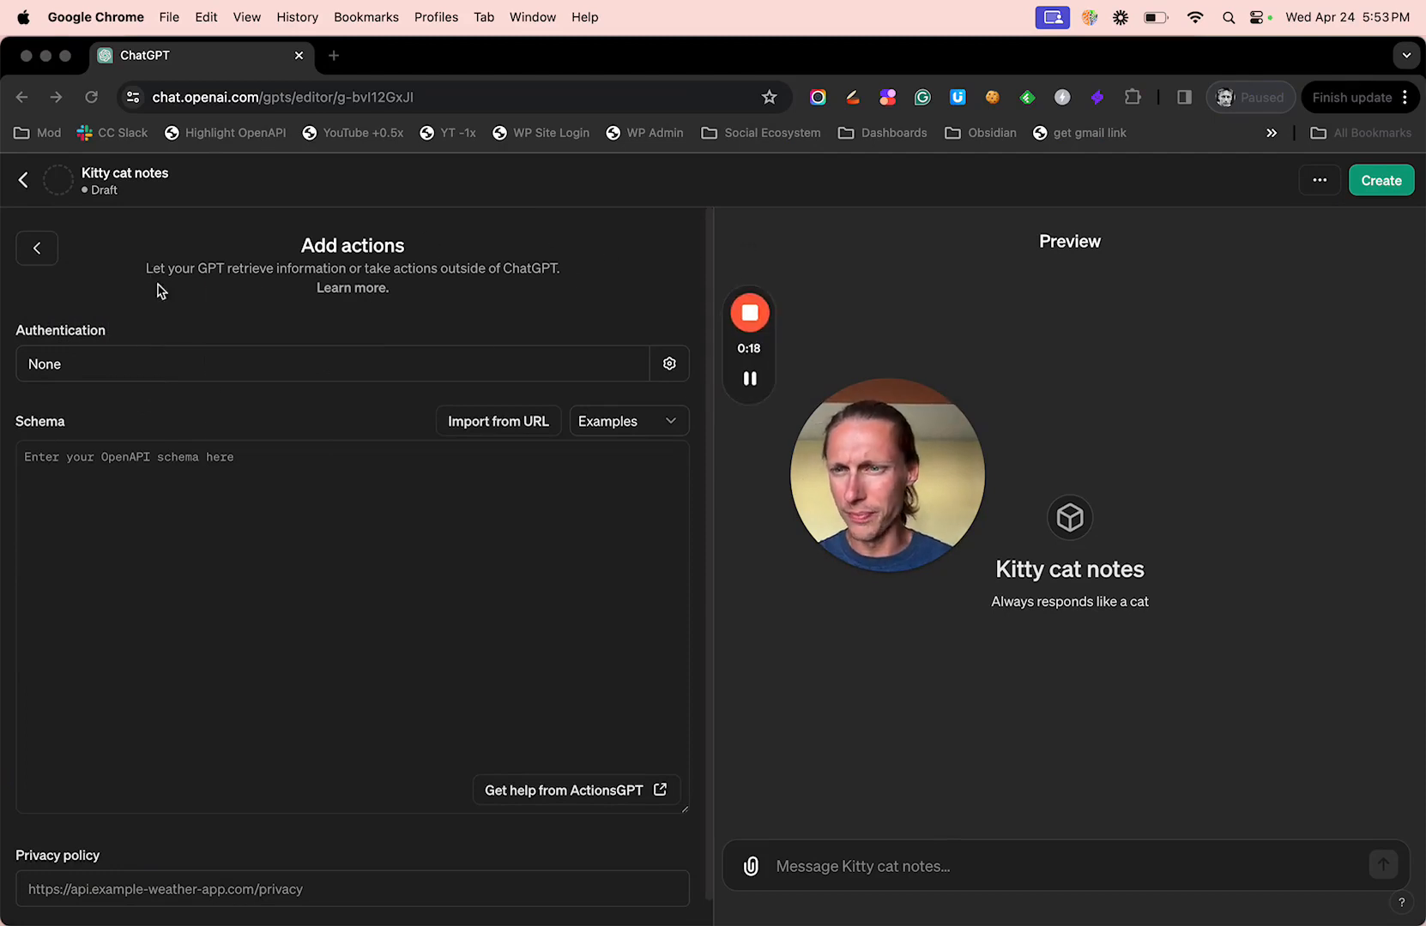
- Switch to Smart Connect and copy the OpenAPI URL from its Custom Connection settings
mouse_move(912, 917)
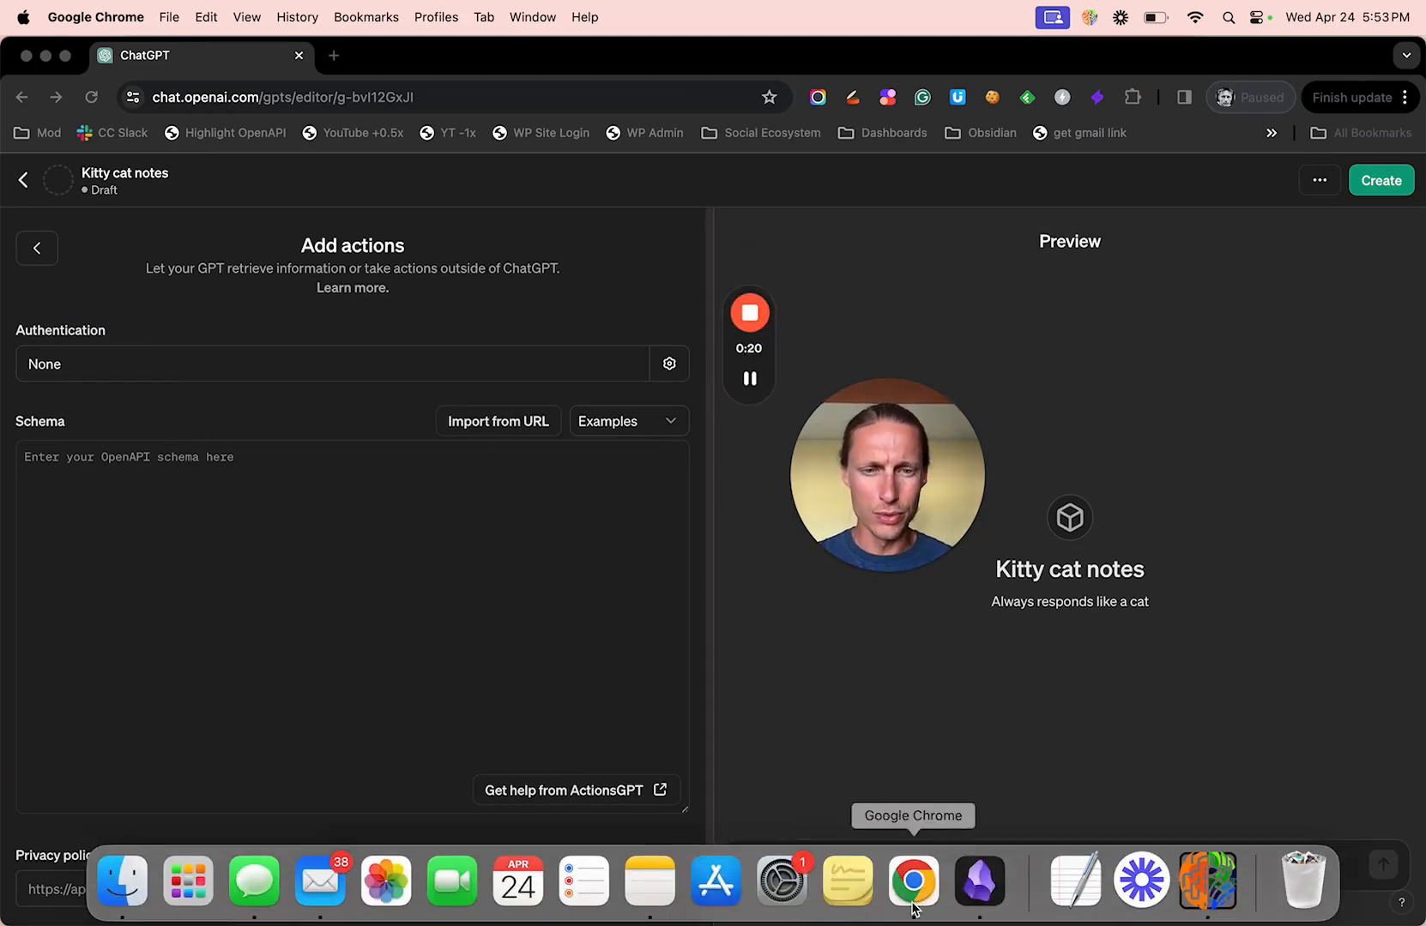
left_click(1205, 892)
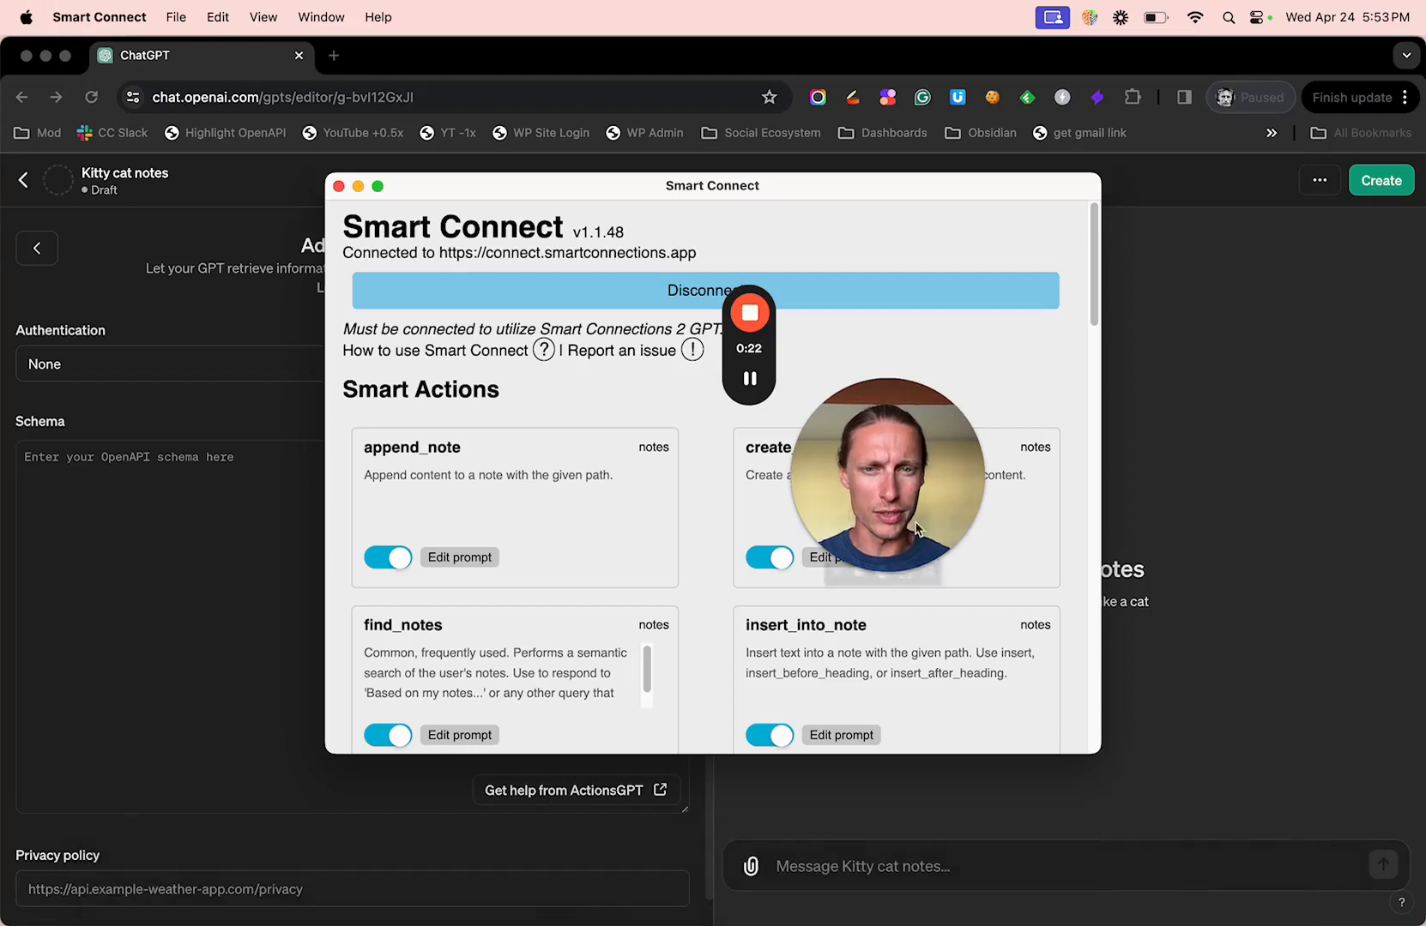
left_click_drag(911, 511, 1201, 446)
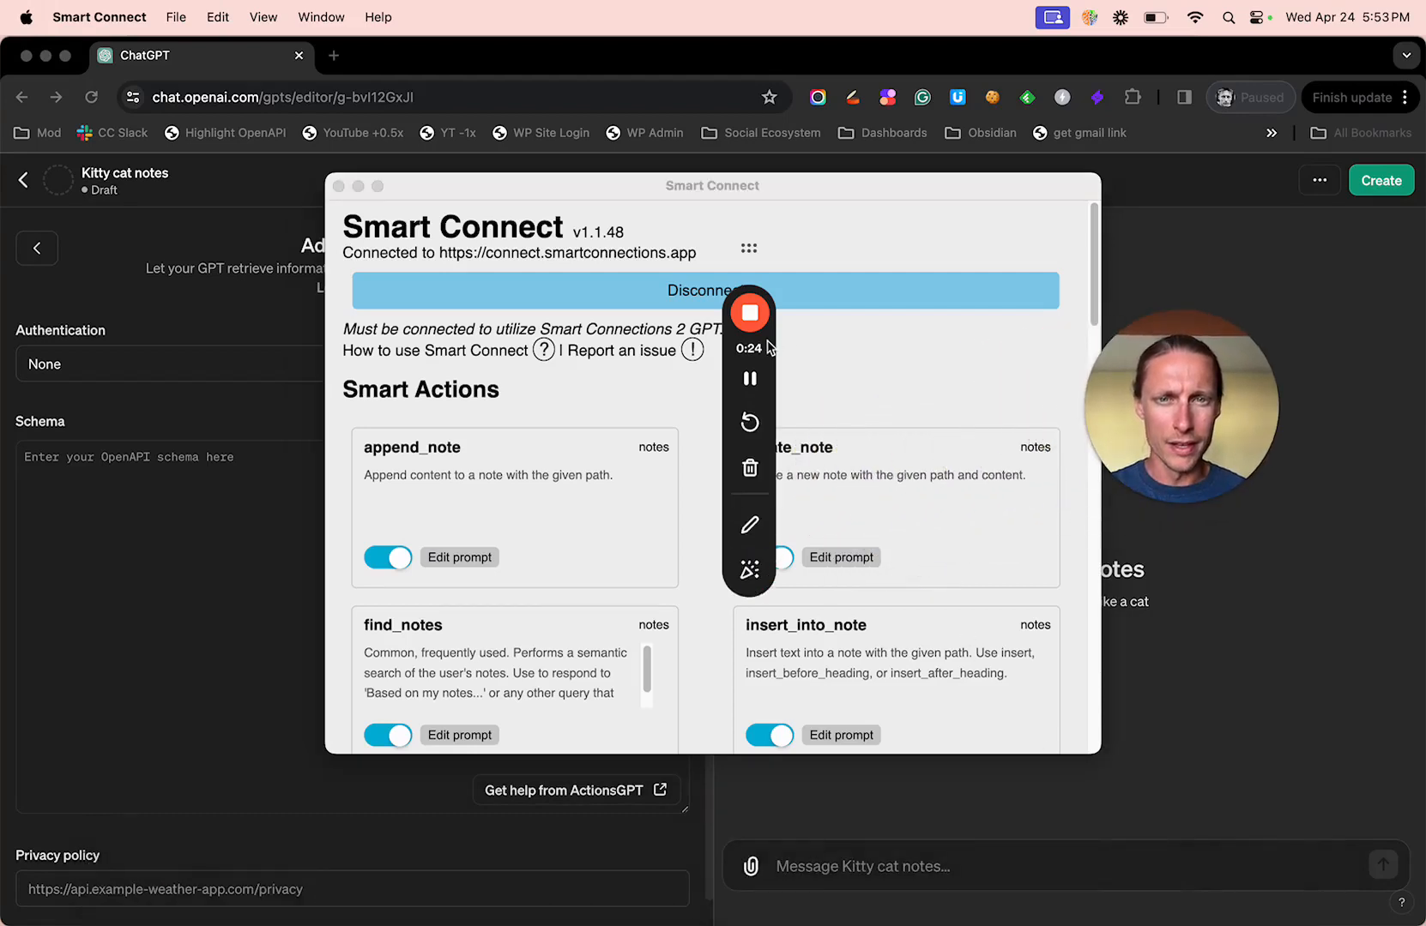
left_click_drag(763, 343, 1335, 307)
scroll(819, 442, "down", 15)
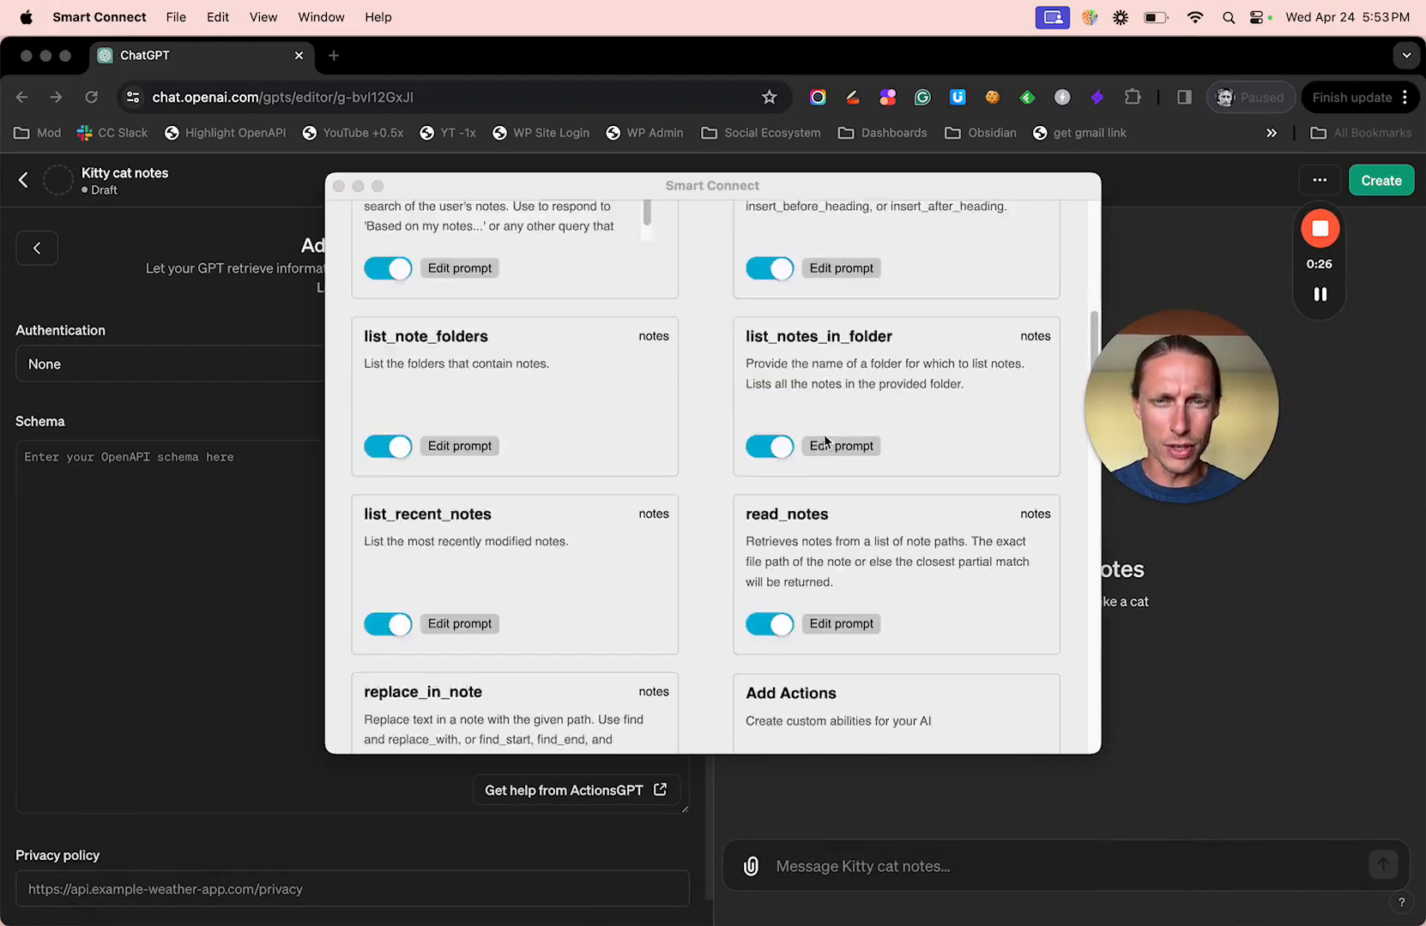
scroll(825, 435, "down", 10)
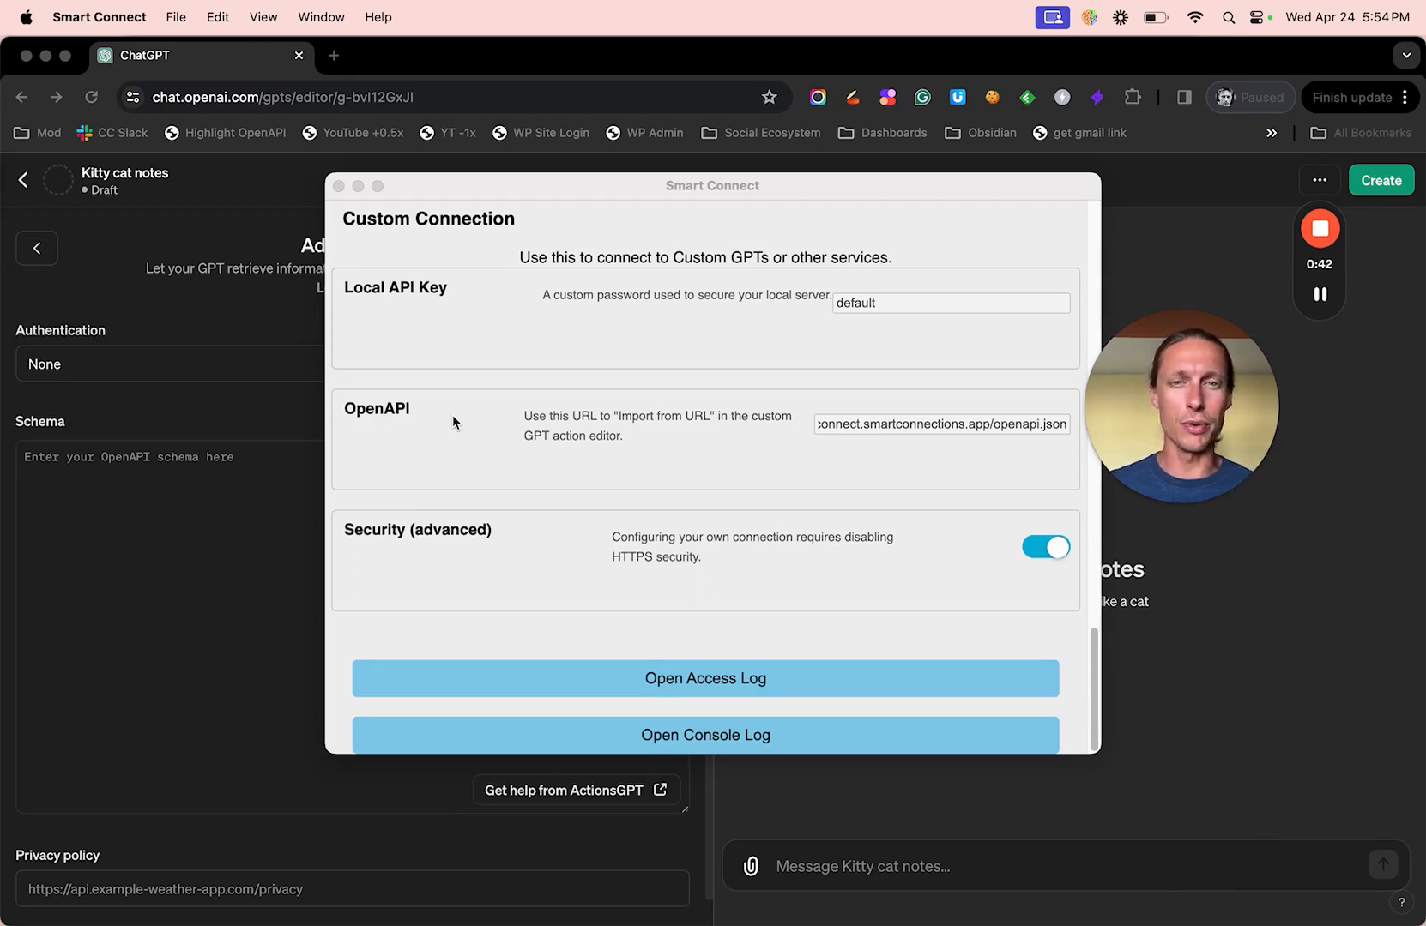
left_click(852, 422)
triple_click(852, 422)
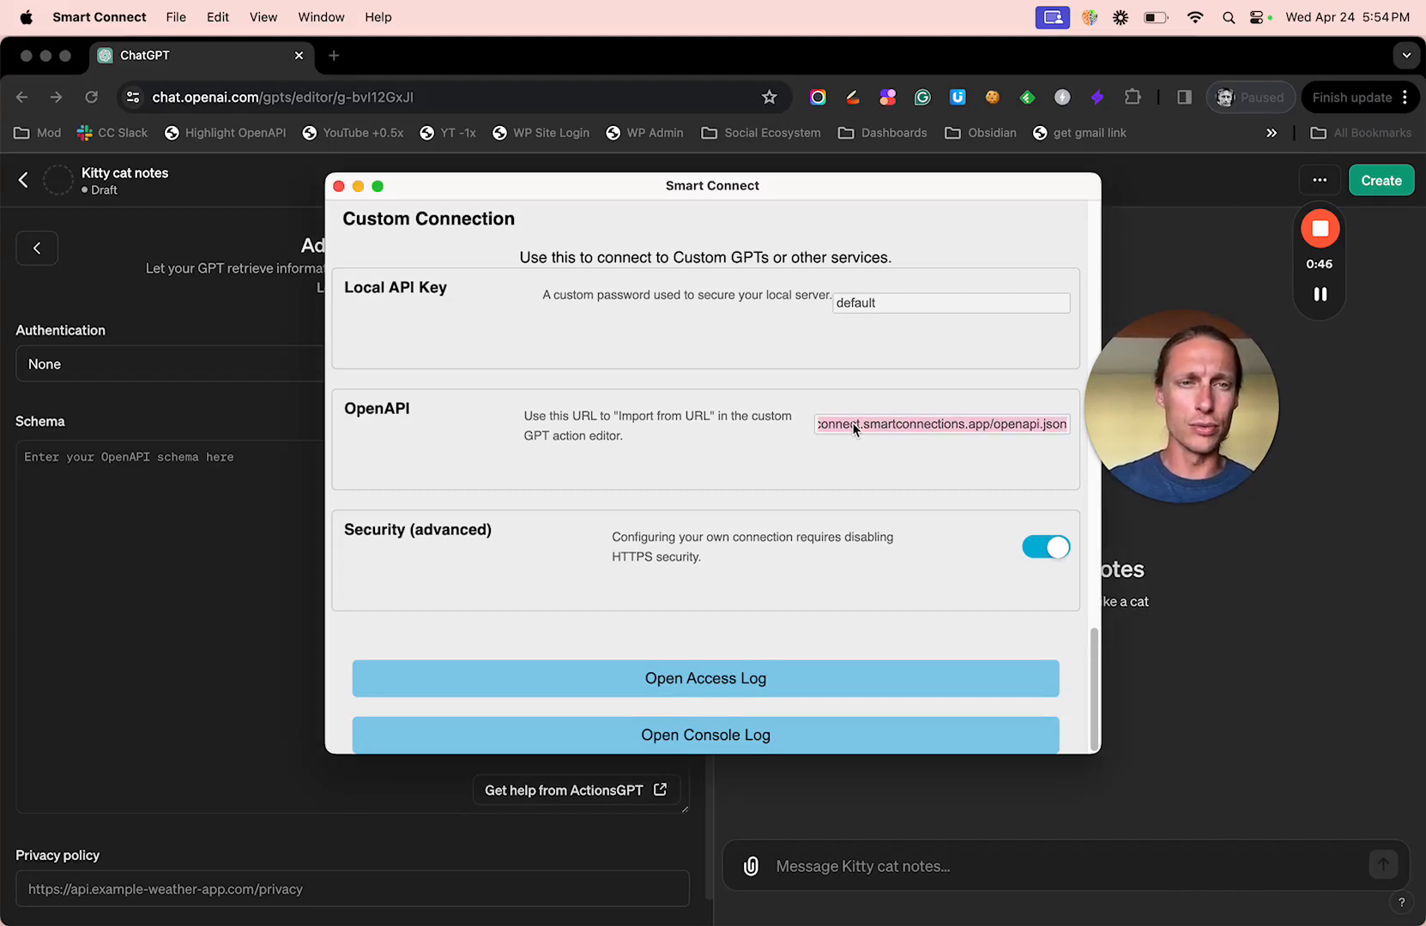
- Return to the GPT editor in Chrome and import the action's schema from the copied OpenAPI URL
left_click(210, 421)
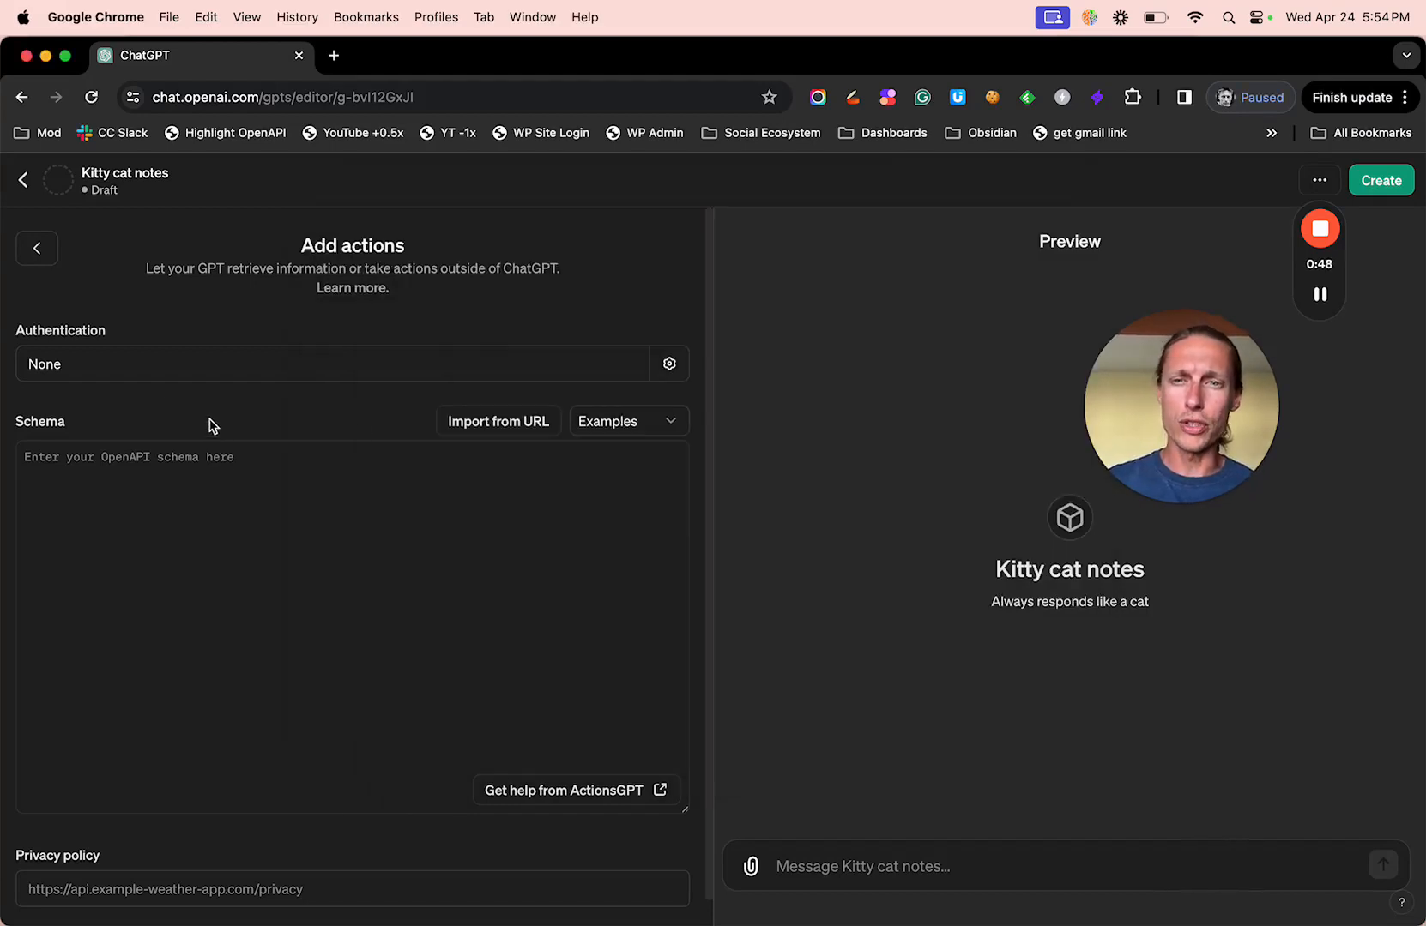
left_click(493, 424)
key("super+v")
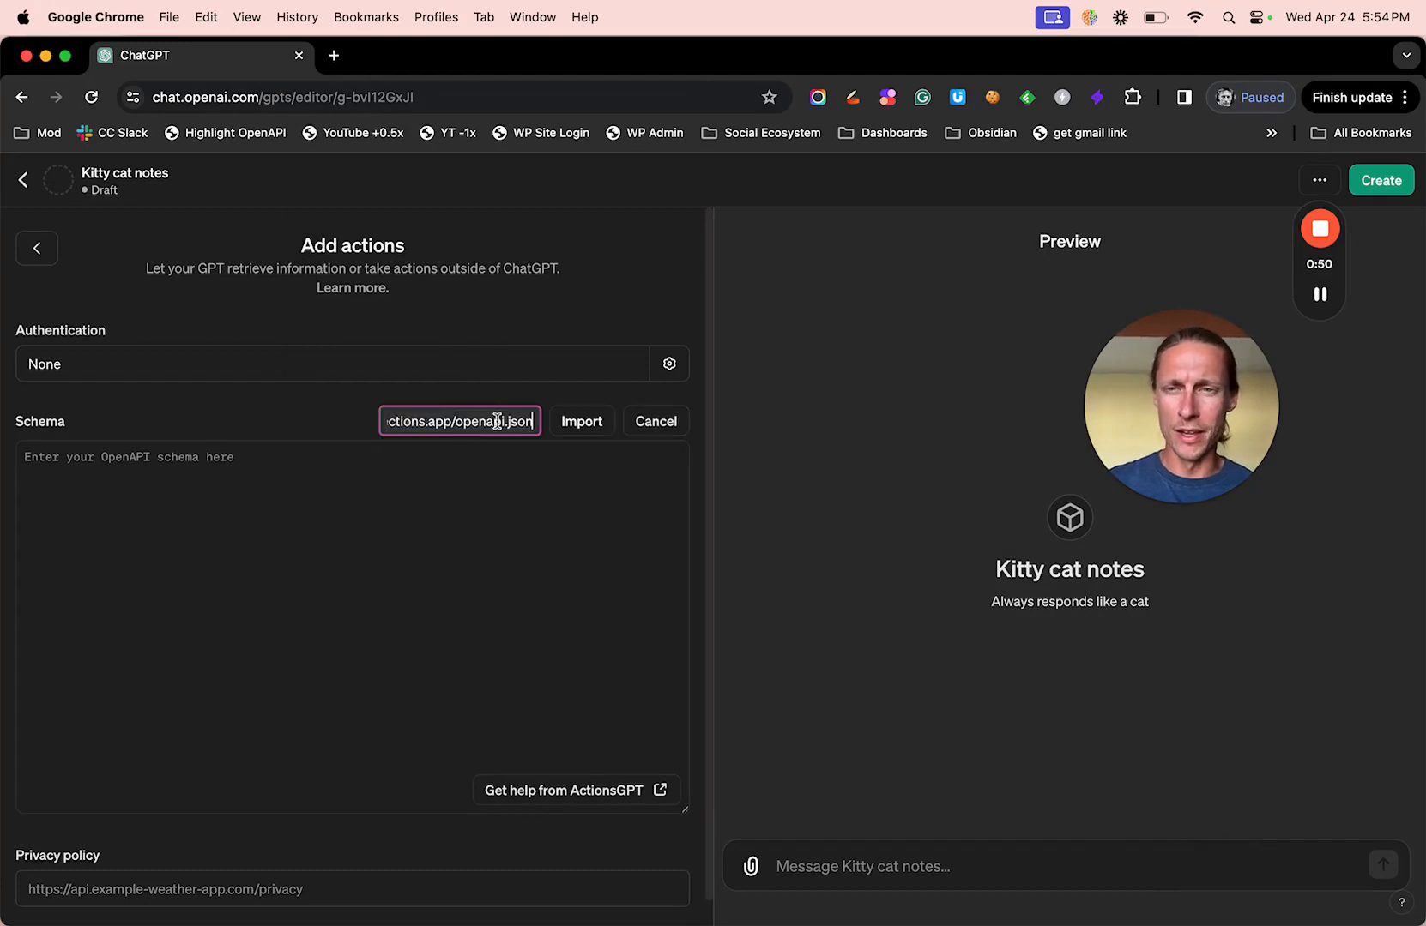
left_click(584, 425)
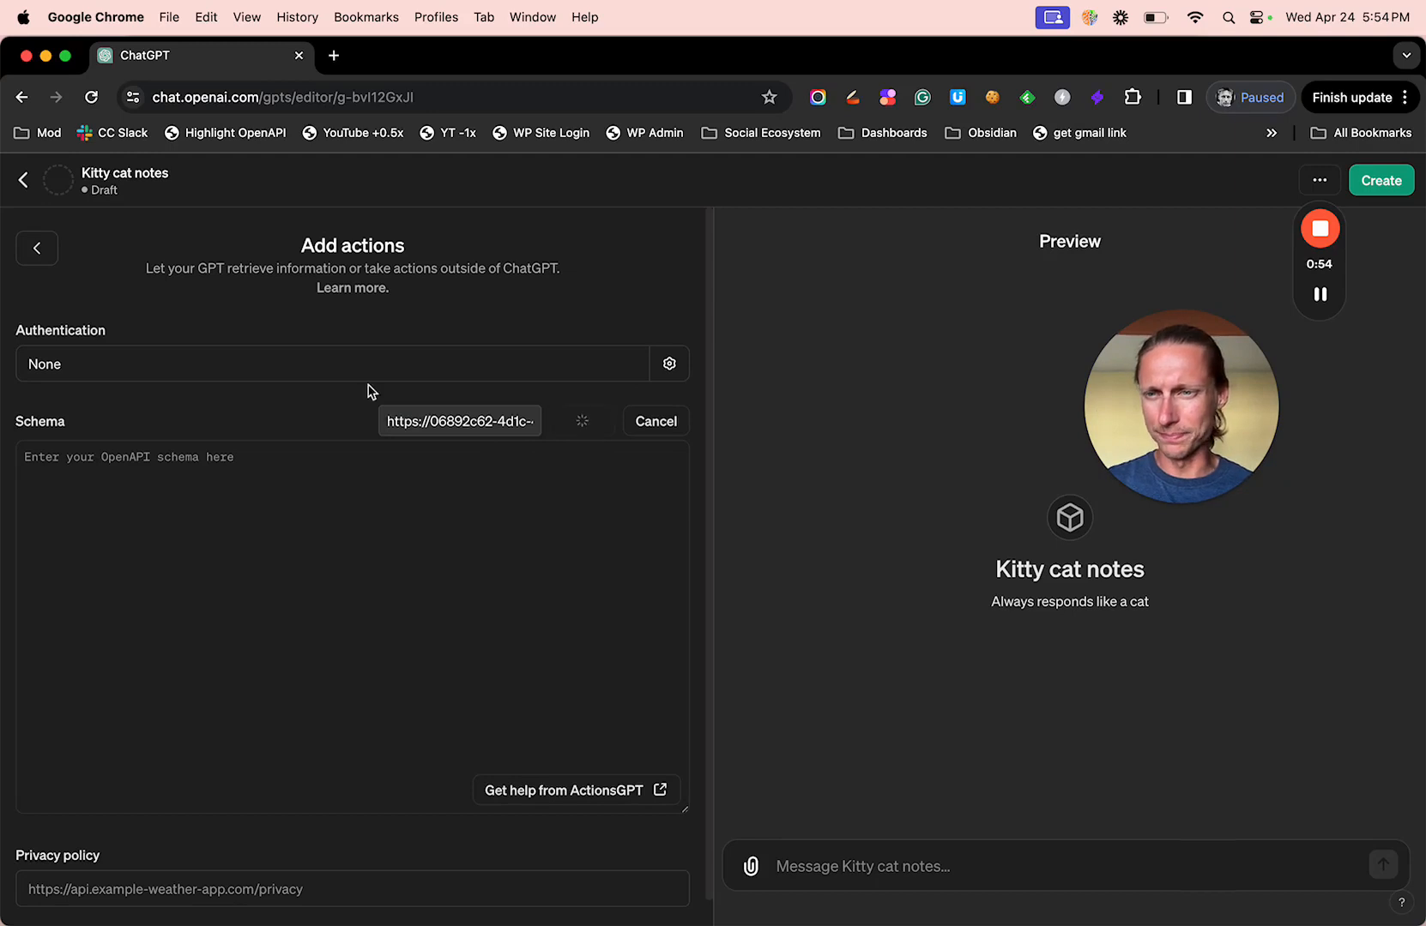
- Review the imported OpenAPI schema and the list of available actions
scroll(346, 449, "down", 2)
scroll(346, 449, "down", 3)
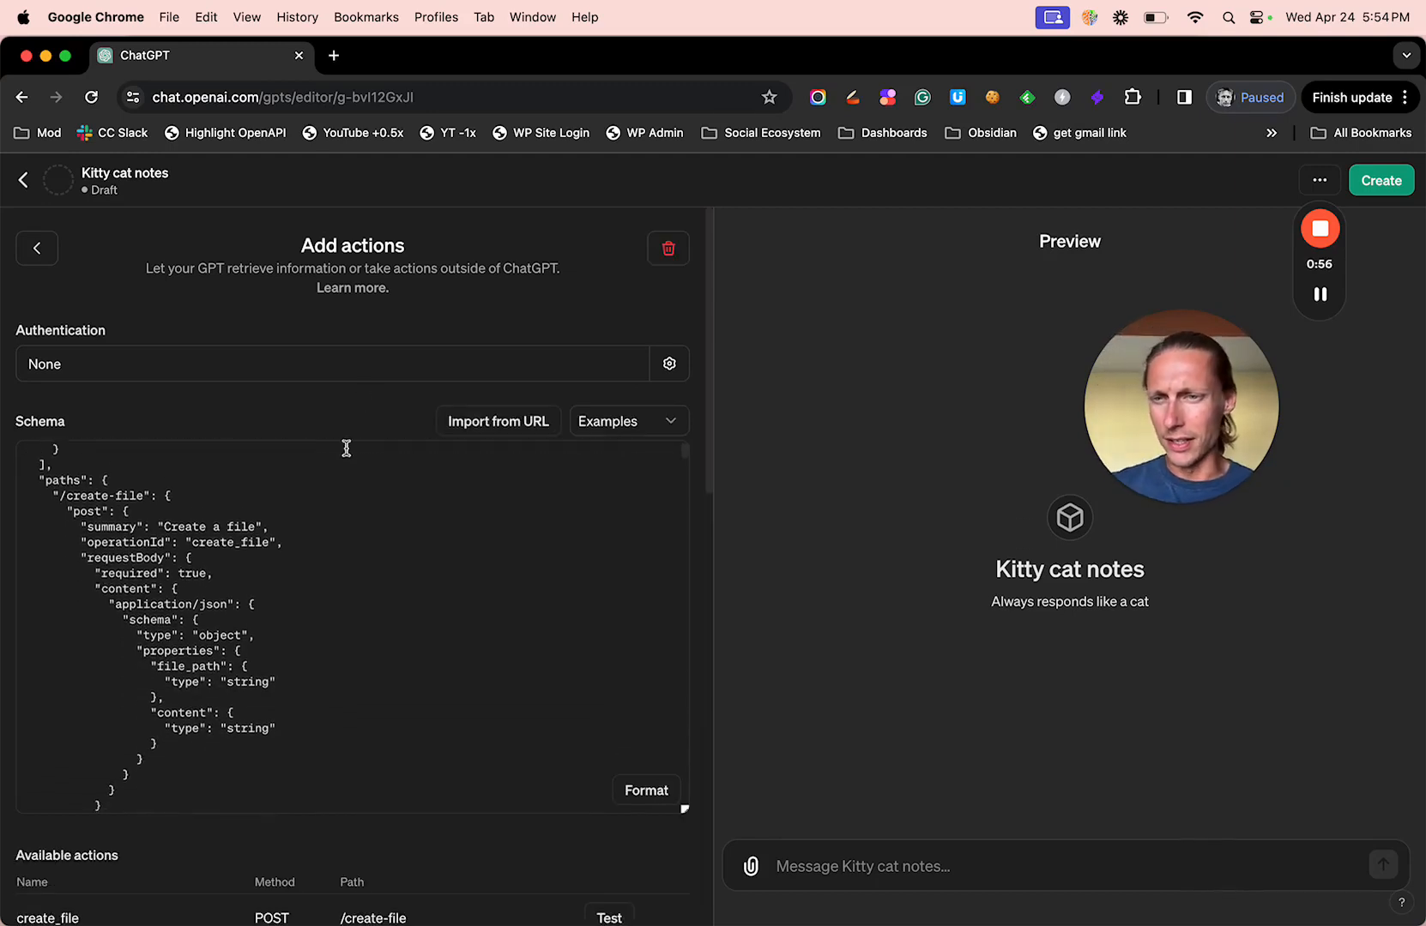
scroll(319, 517, "down", 15)
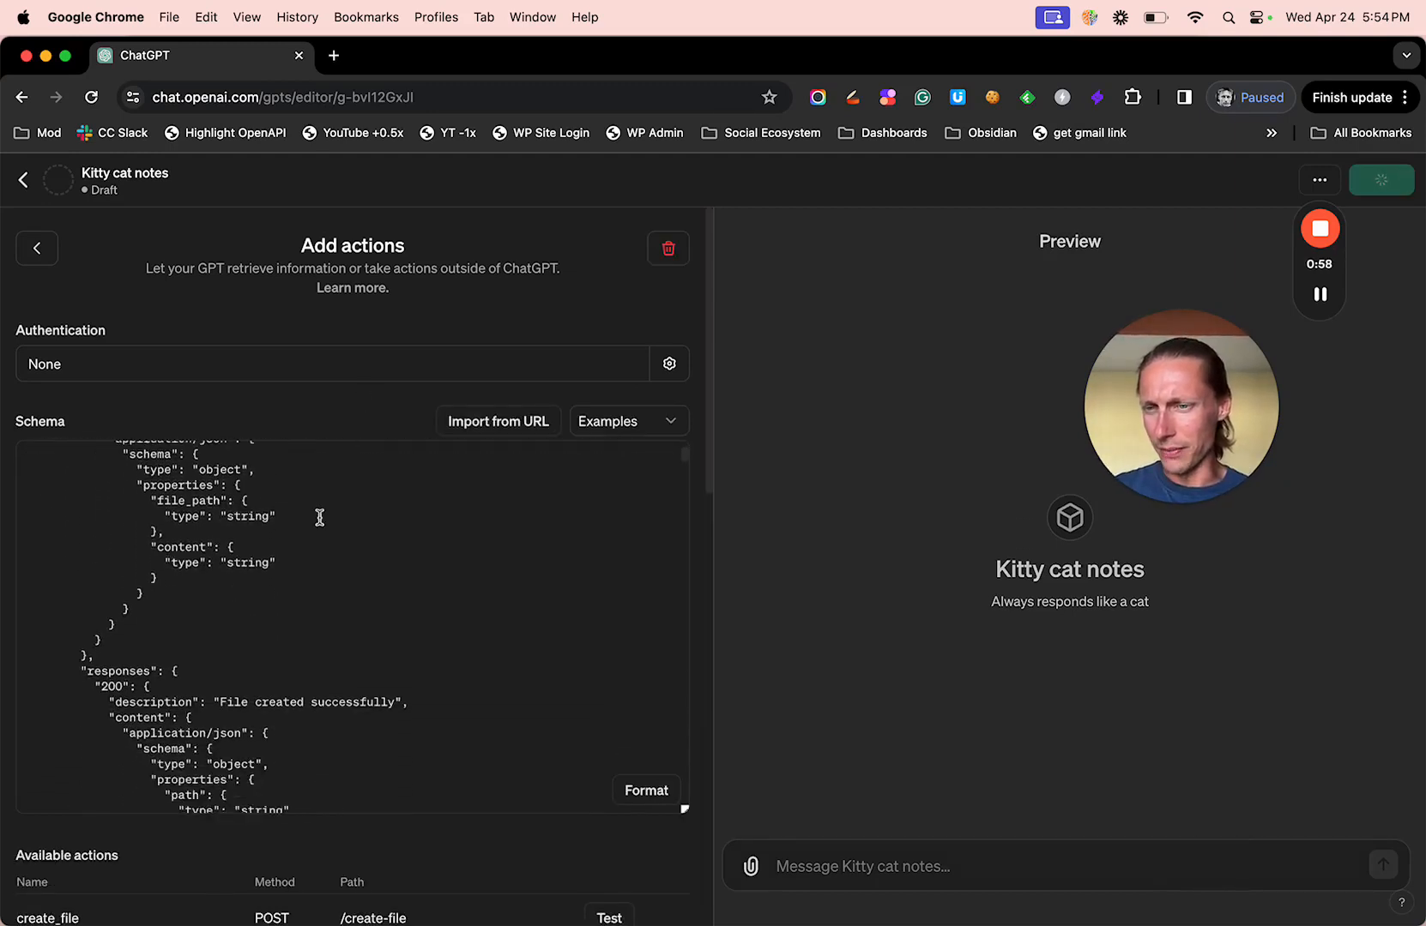
scroll(320, 517, "down", 3)
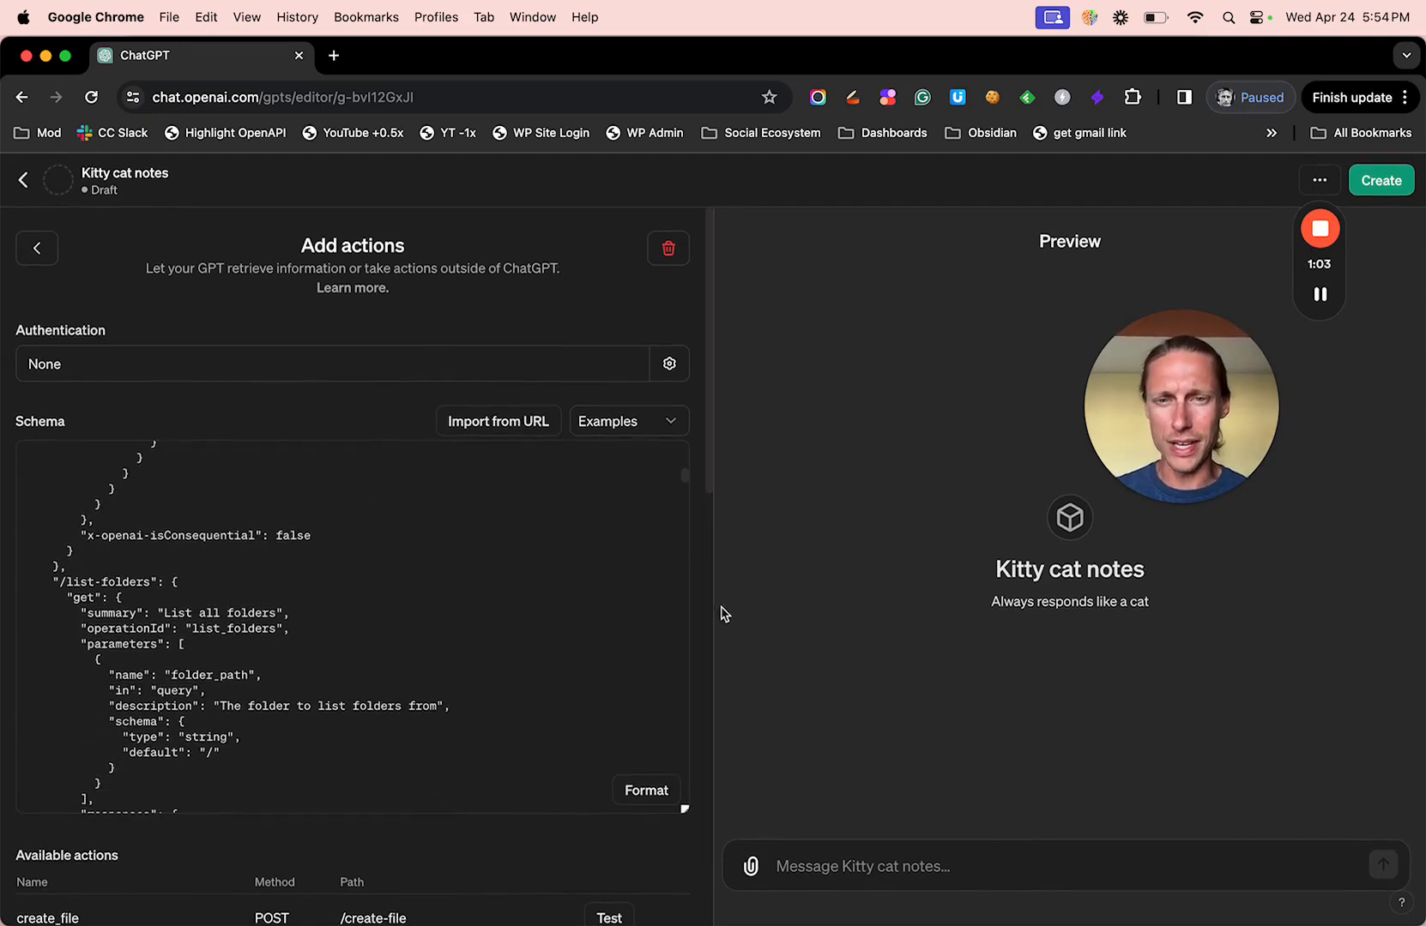
scroll(704, 620, "down", 5)
scroll(705, 620, "down", 4)
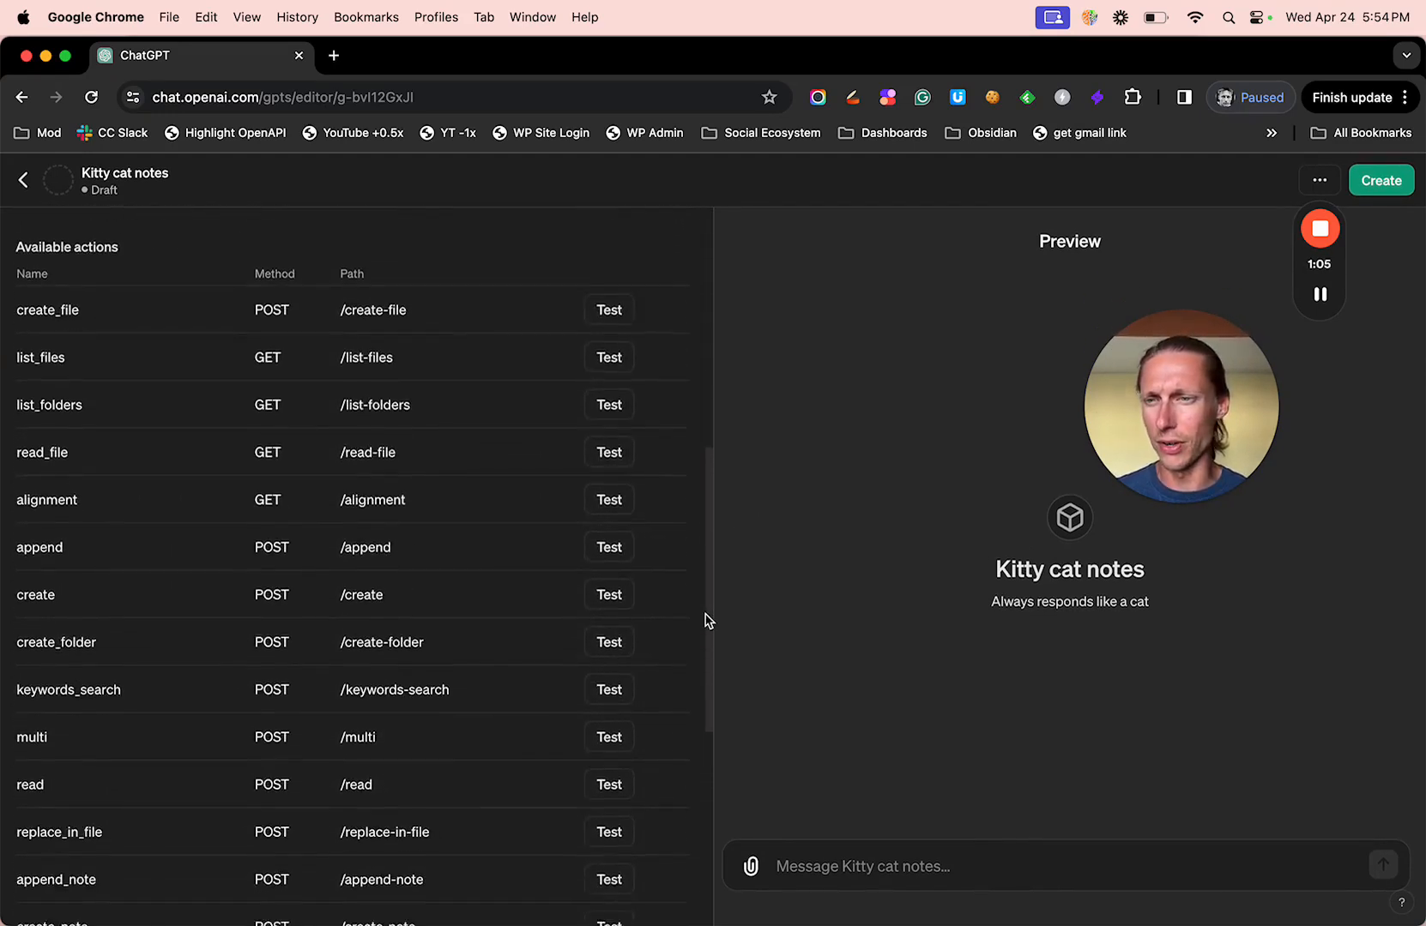
- Review the available actions and run a test of the insert_into_note operation in the GPT preview
scroll(522, 551, "down", 4)
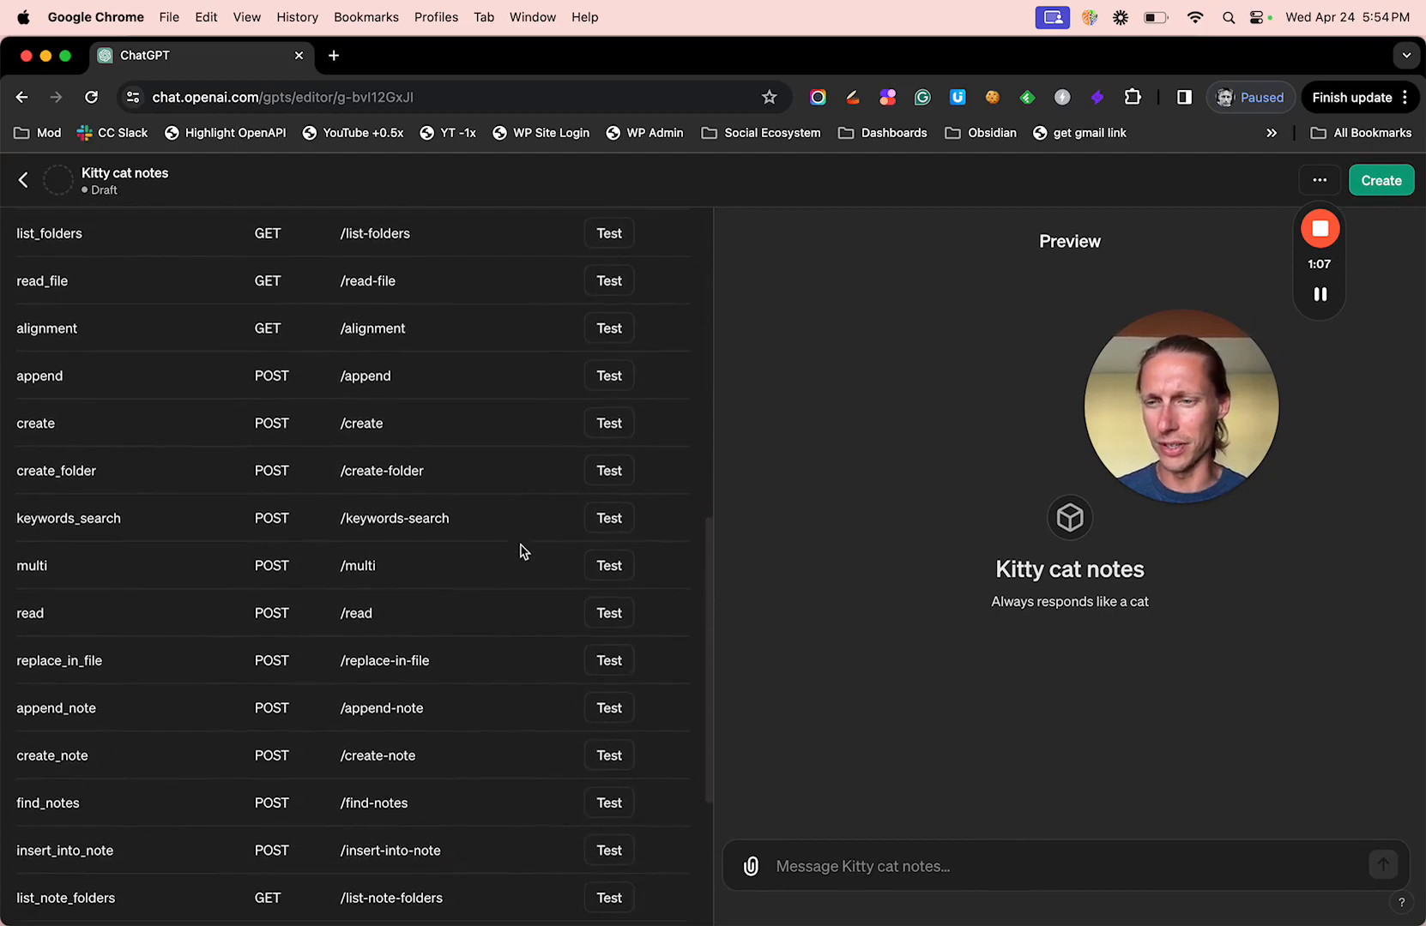
scroll(522, 550, "up", 5)
scroll(522, 550, "up", 1)
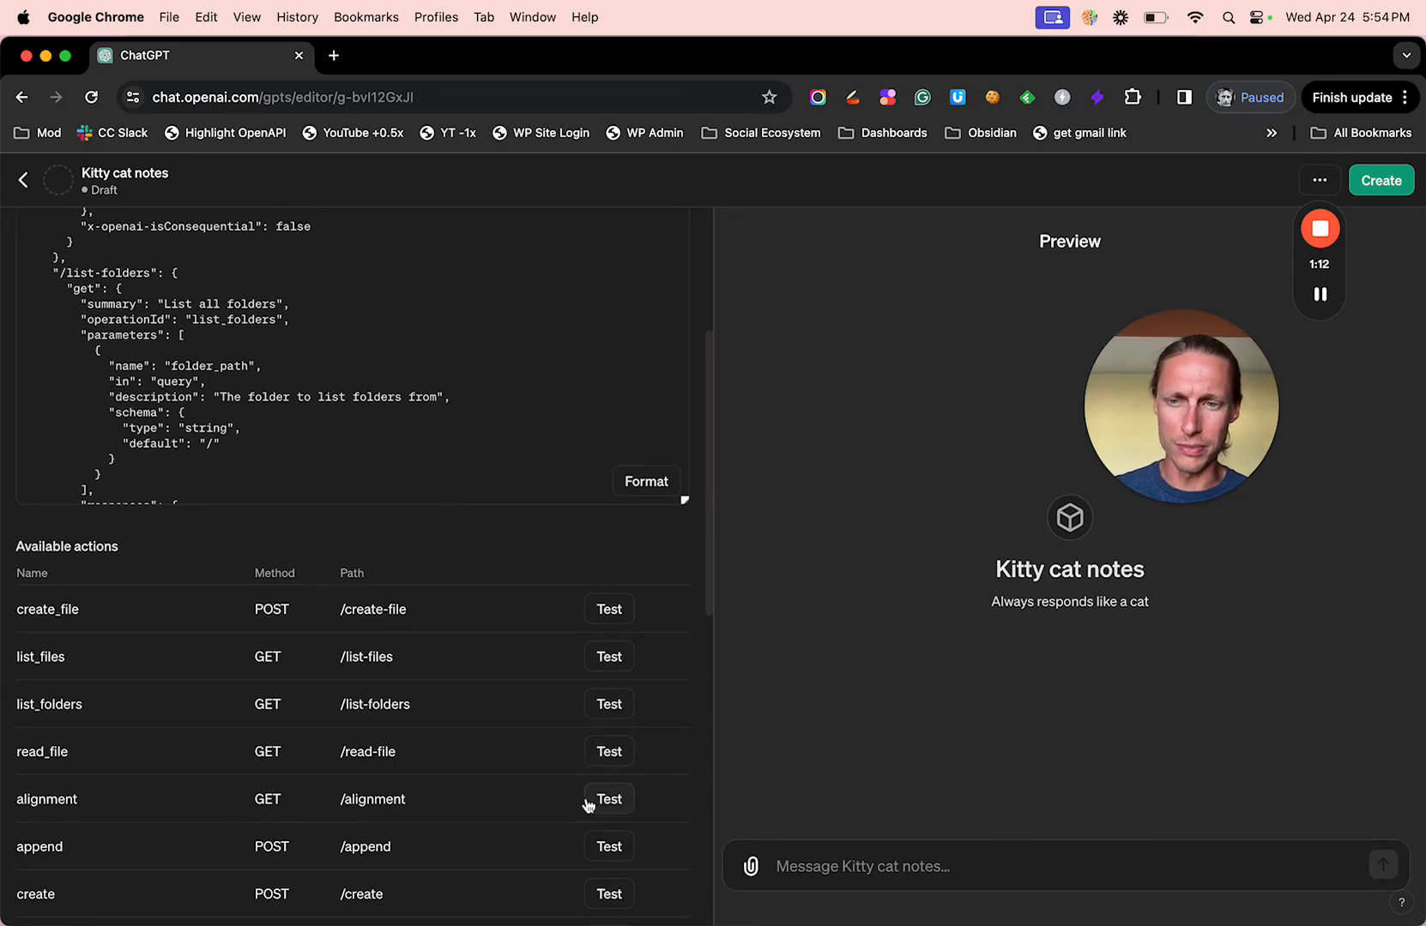
scroll(587, 804, "down", 5)
scroll(587, 804, "down", 4)
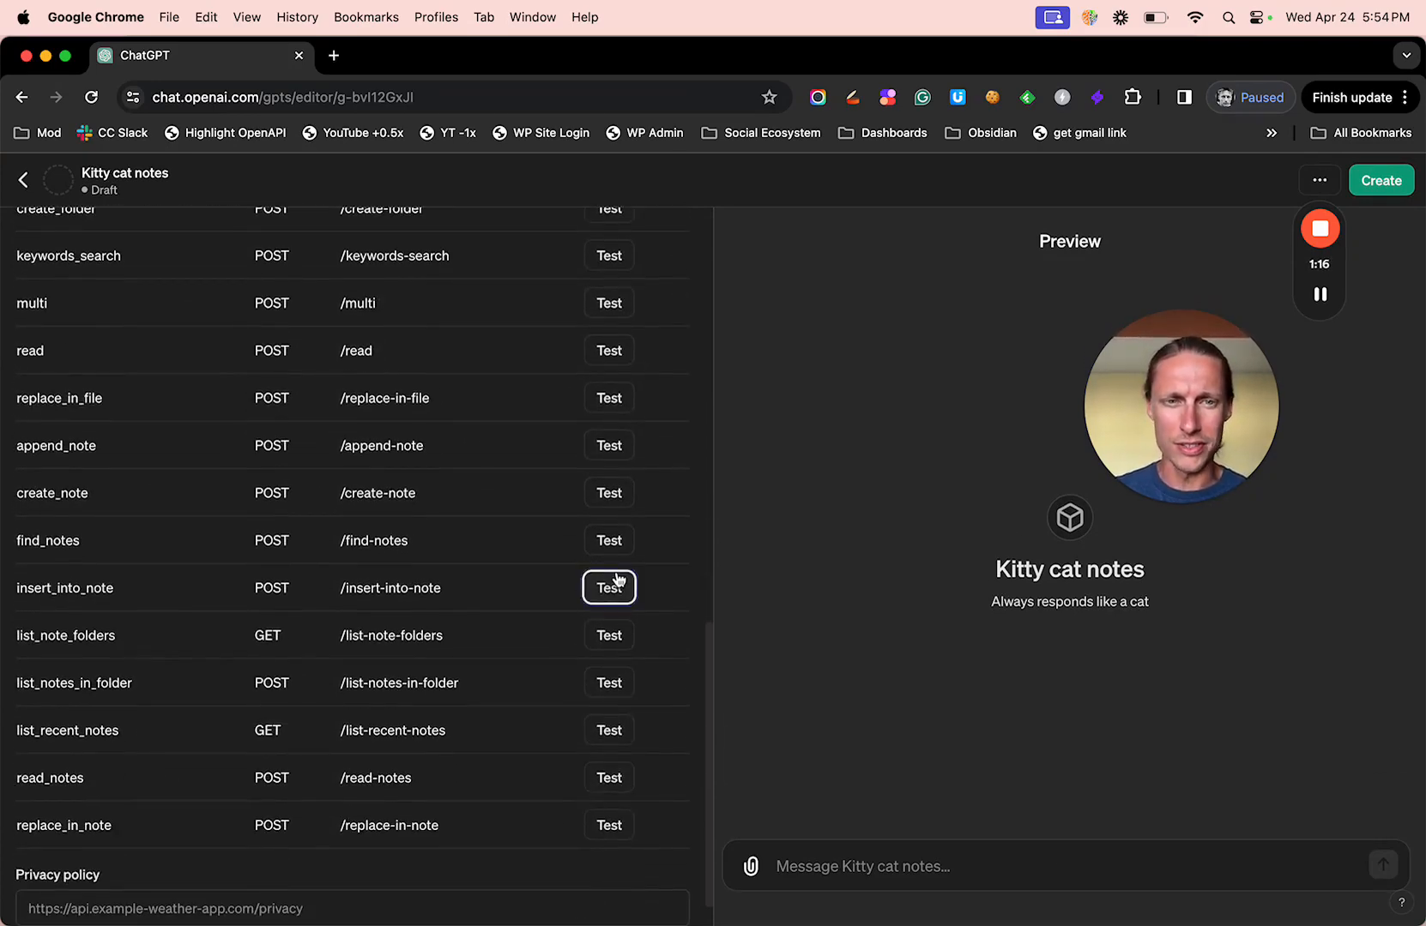
left_click(617, 583)
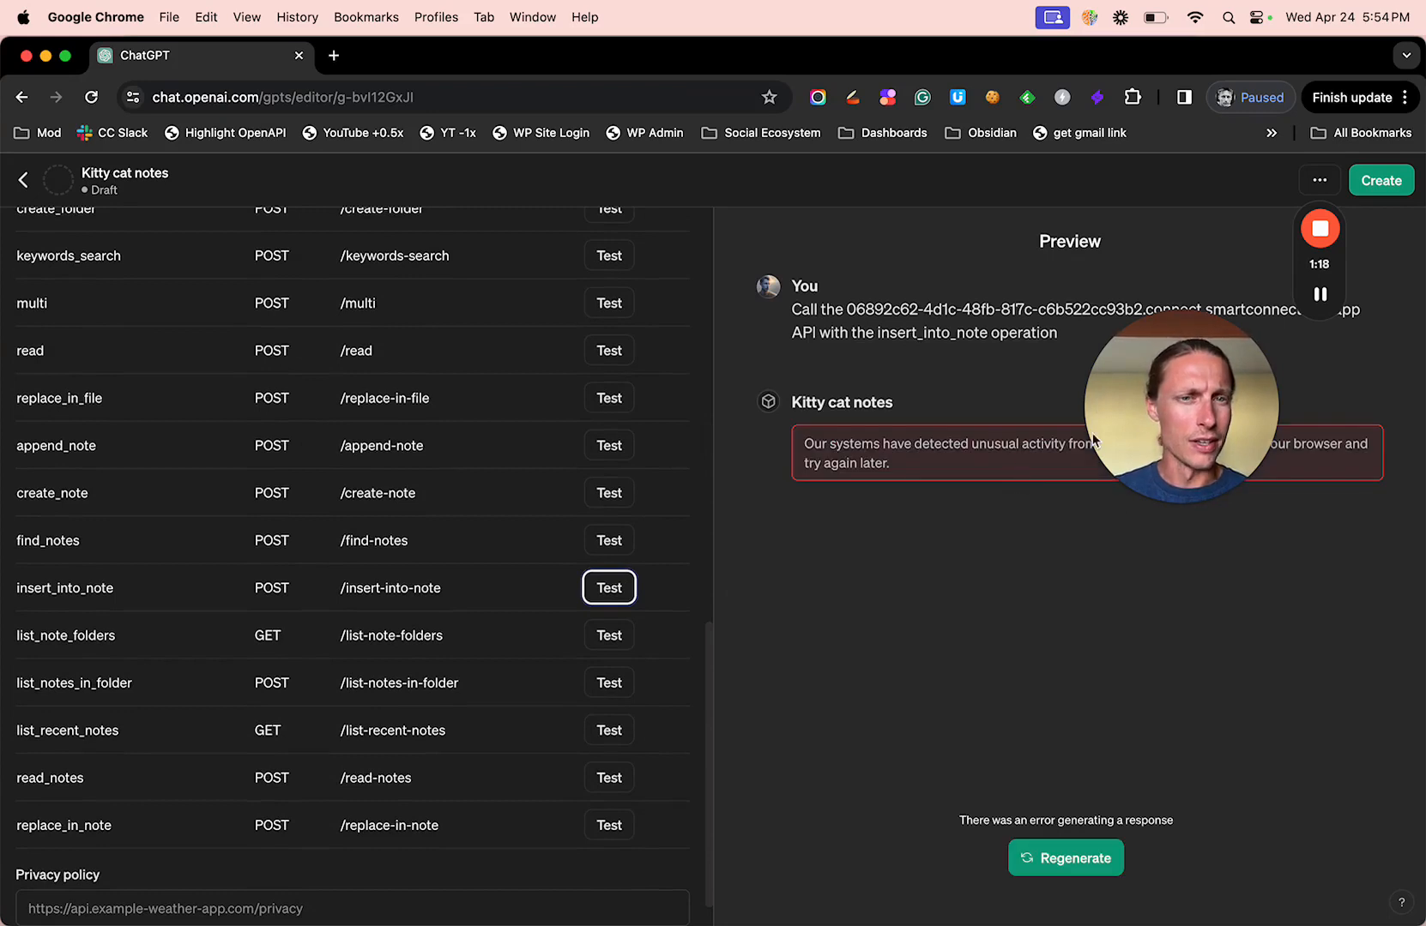
left_click_drag(1204, 431, 1329, 607)
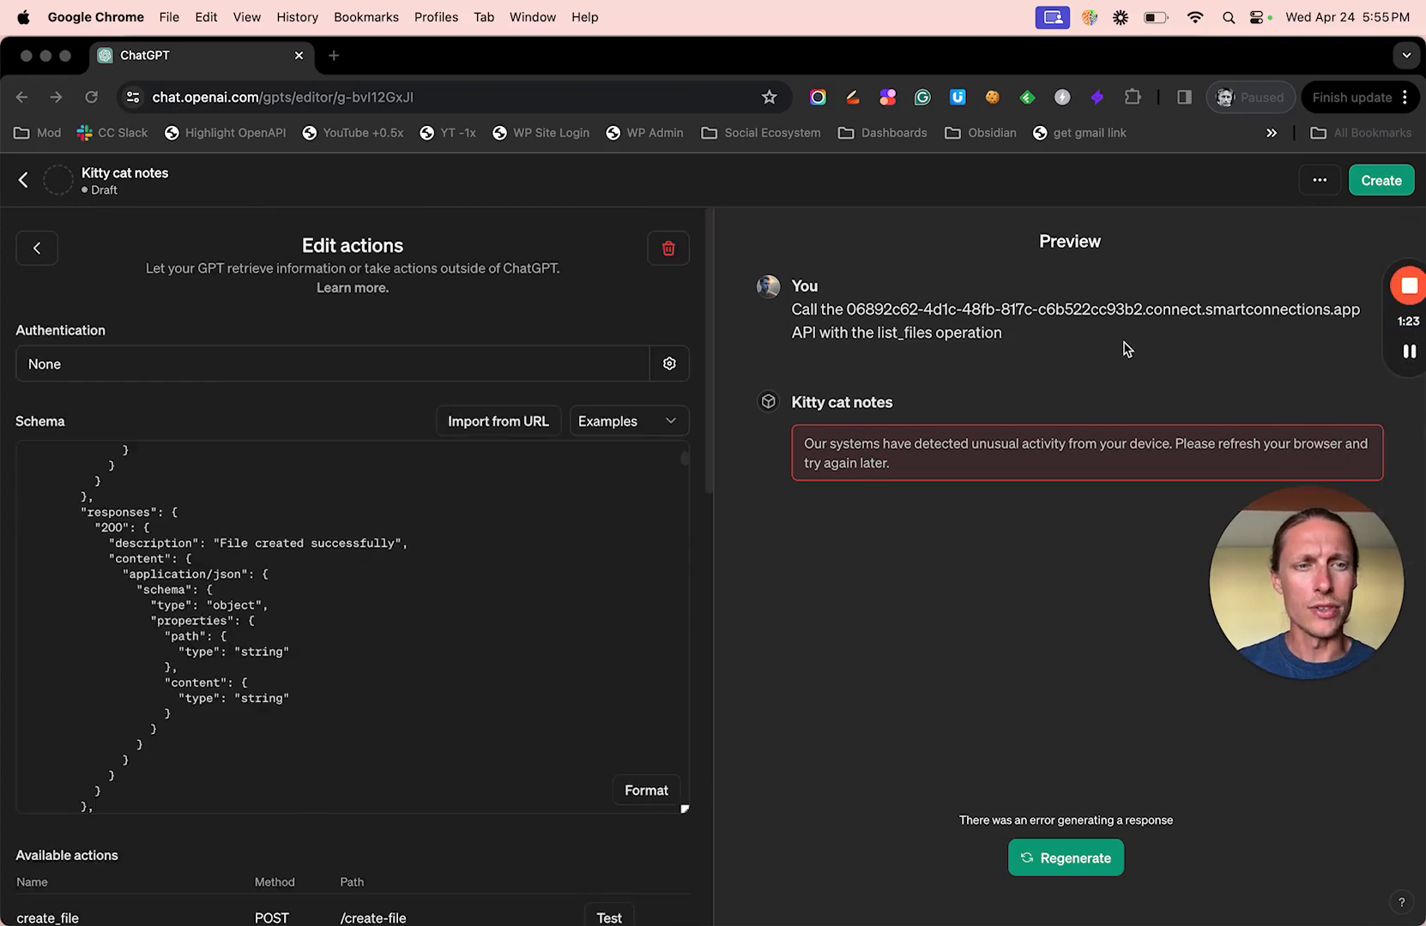
left_click(670, 369)
left_click(670, 367)
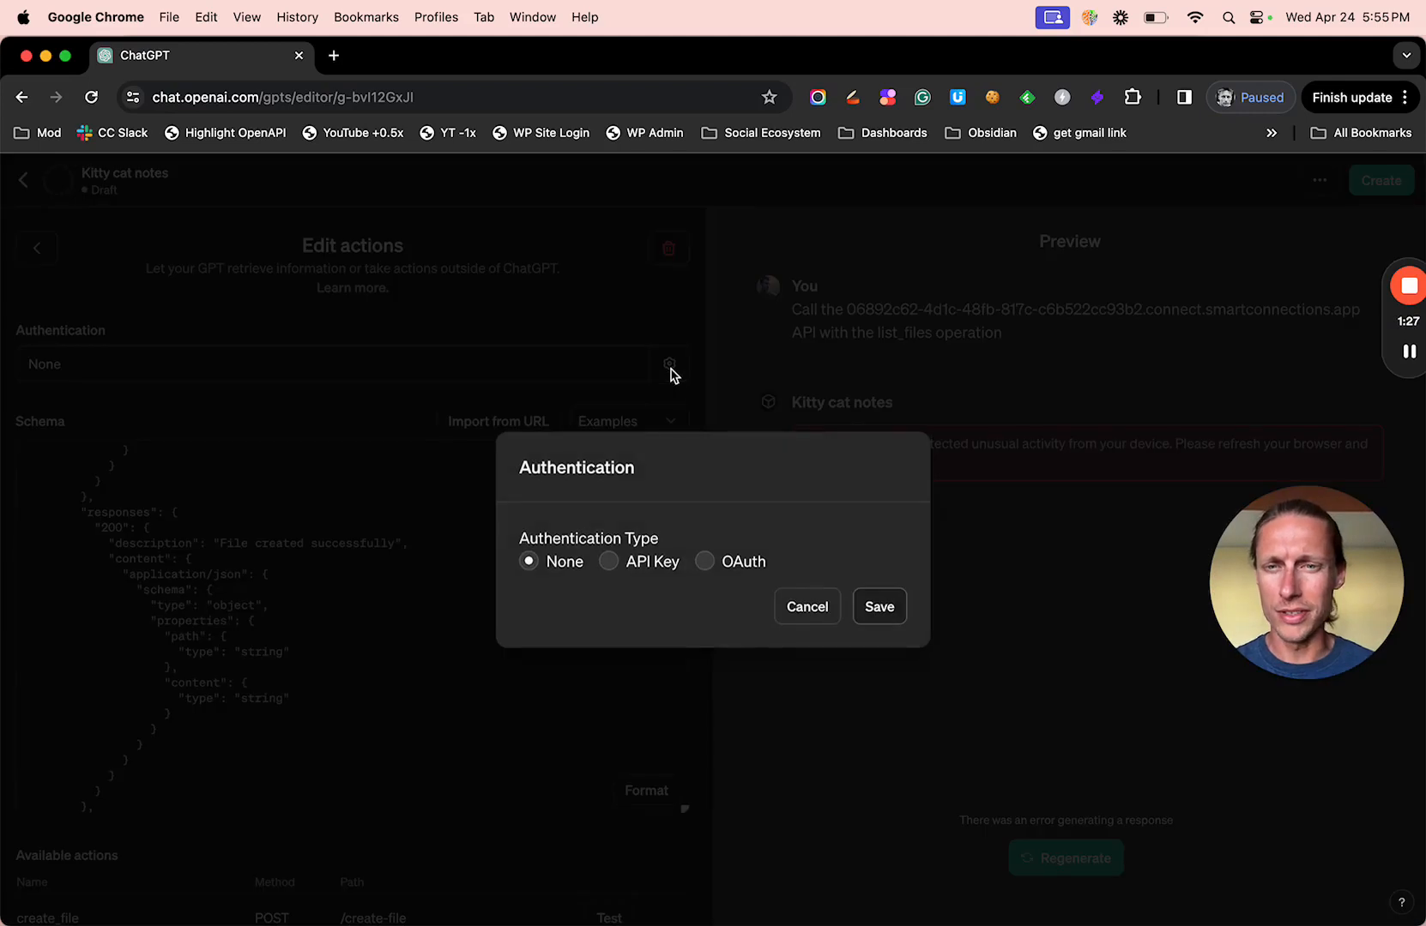
left_click(614, 562)
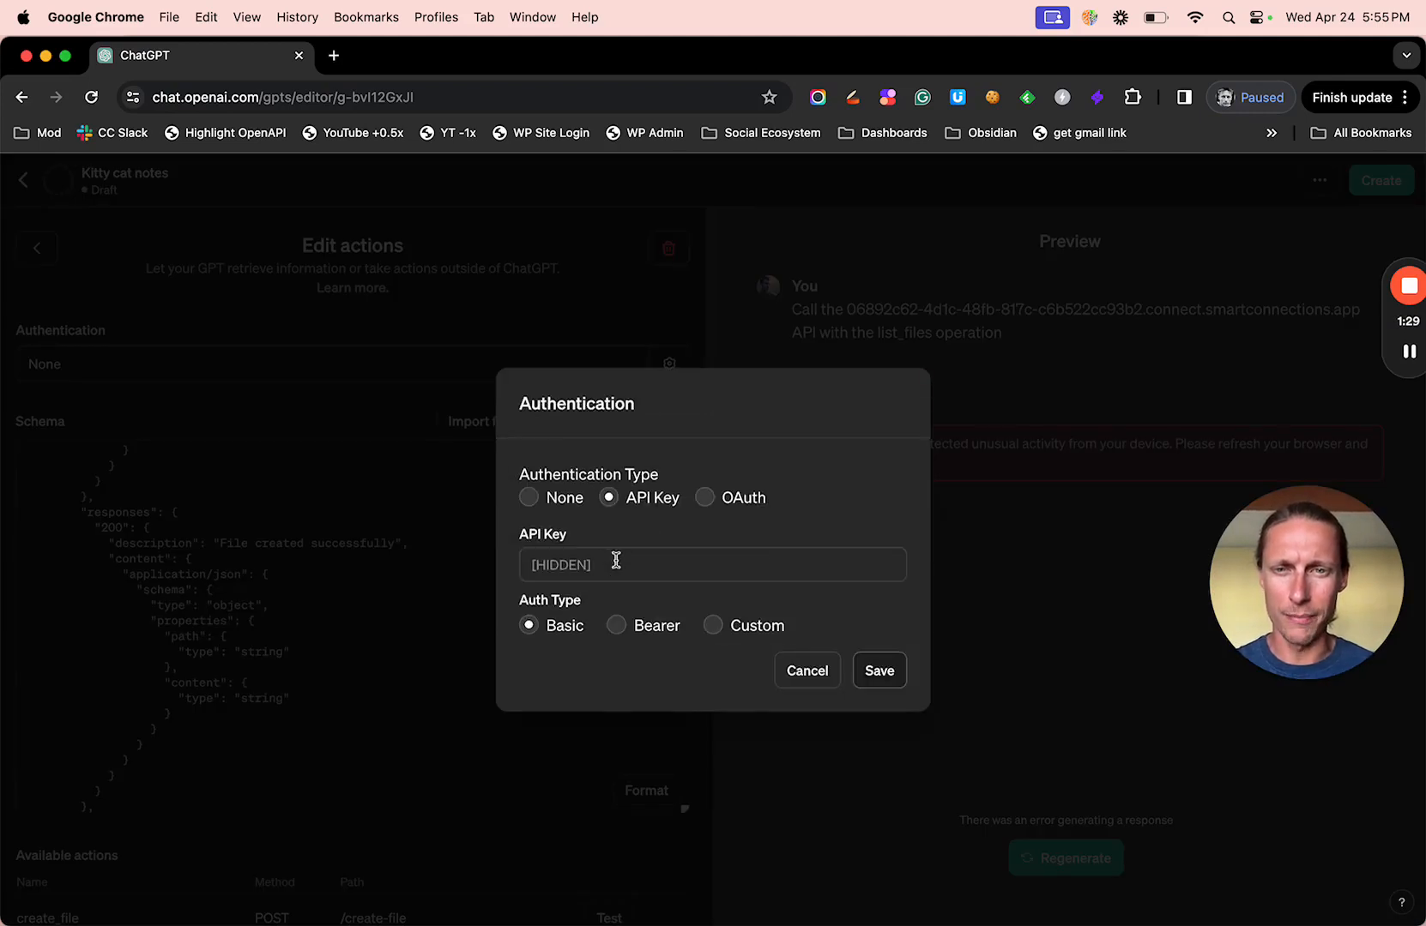
left_click(617, 627)
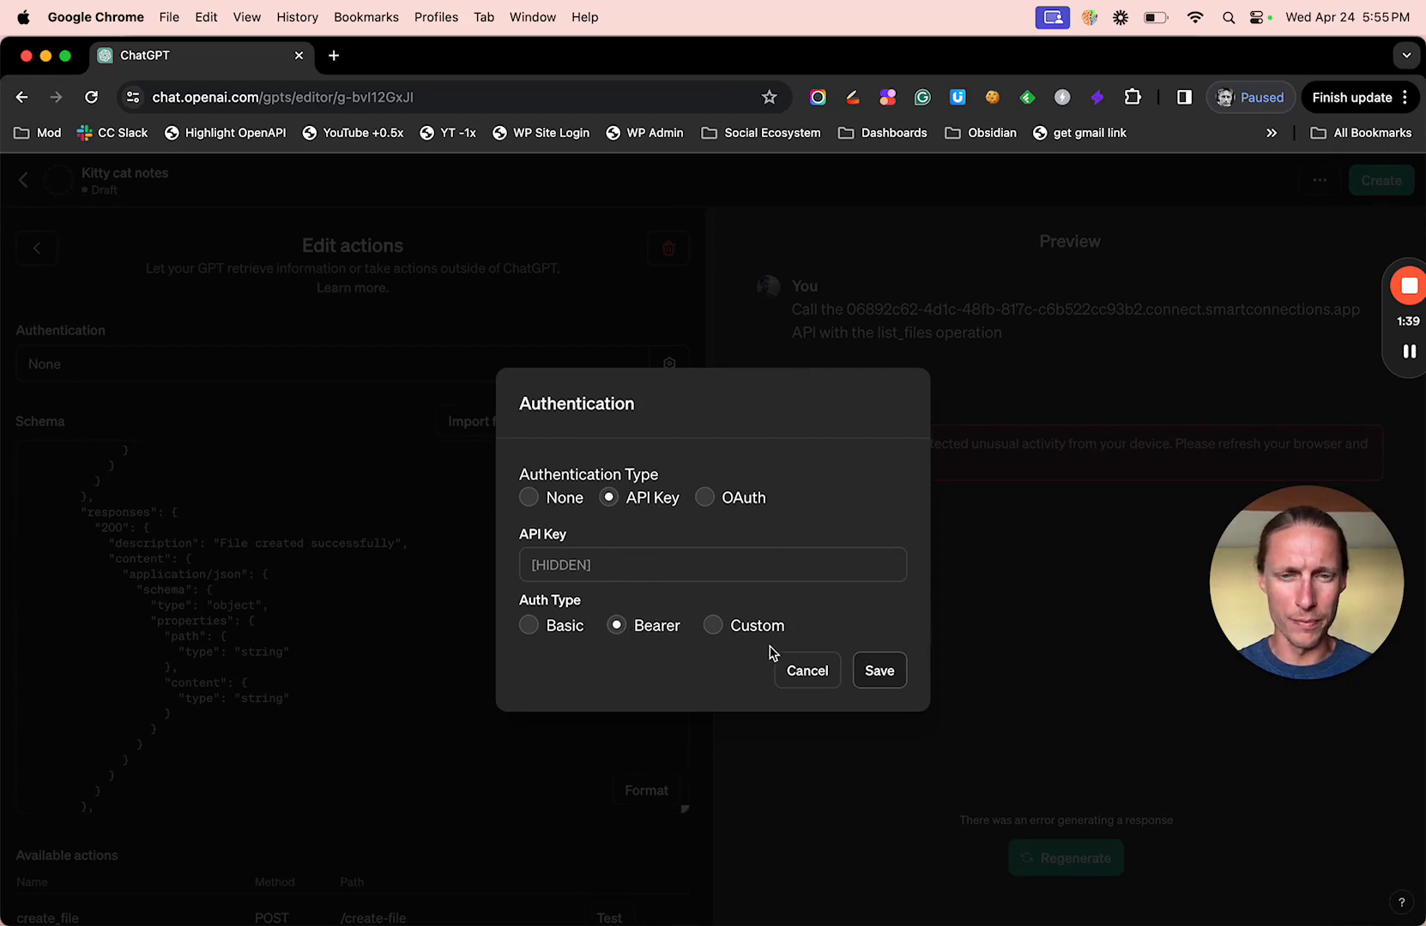
left_click(794, 665)
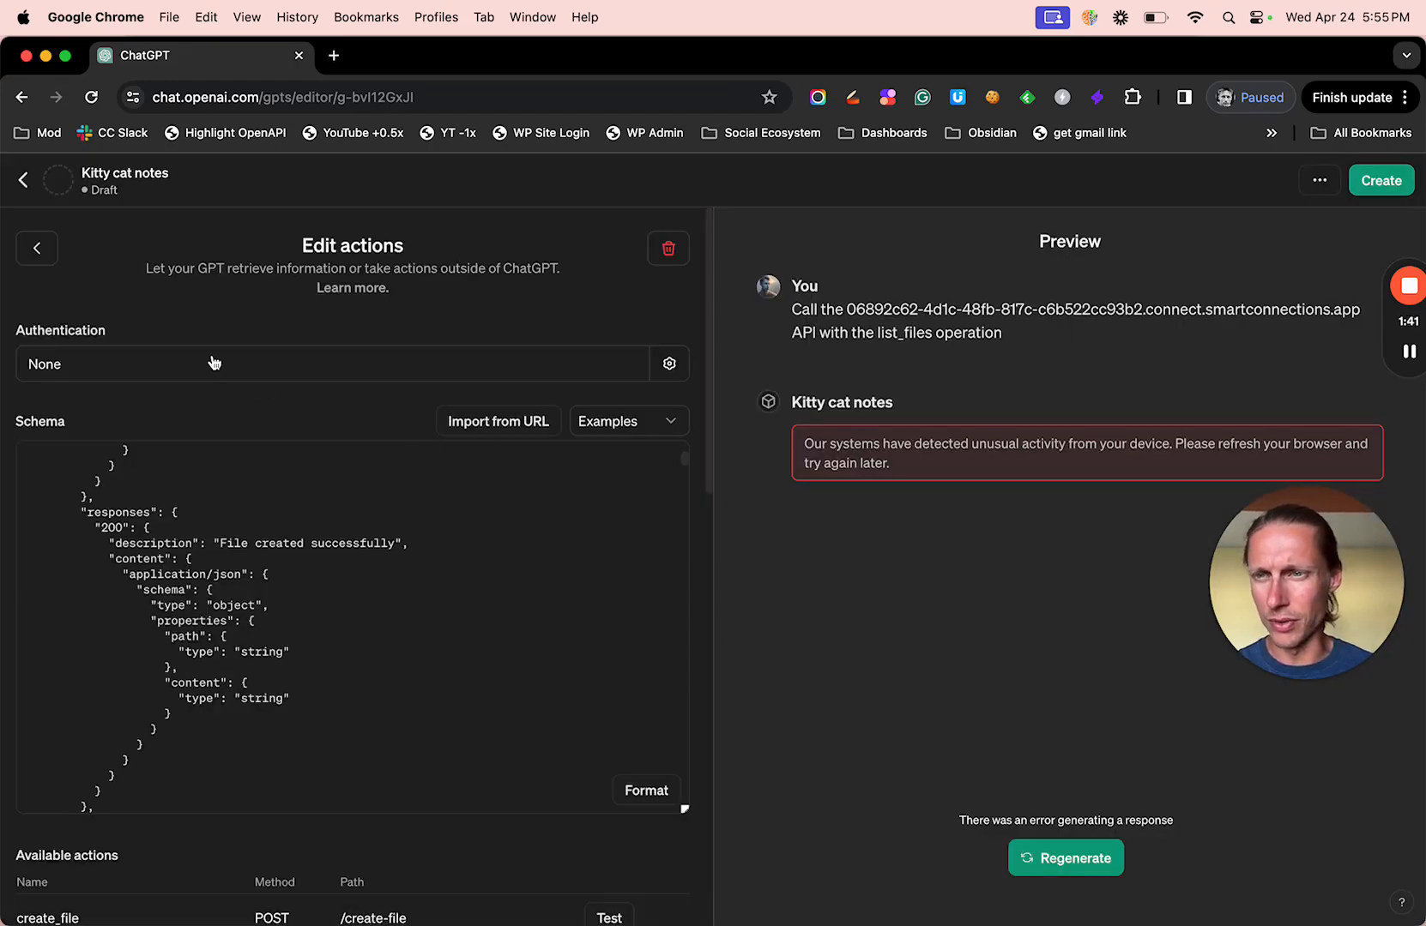
- Set the action's authentication type to API Key with the Bearer auth type
left_click(97, 376)
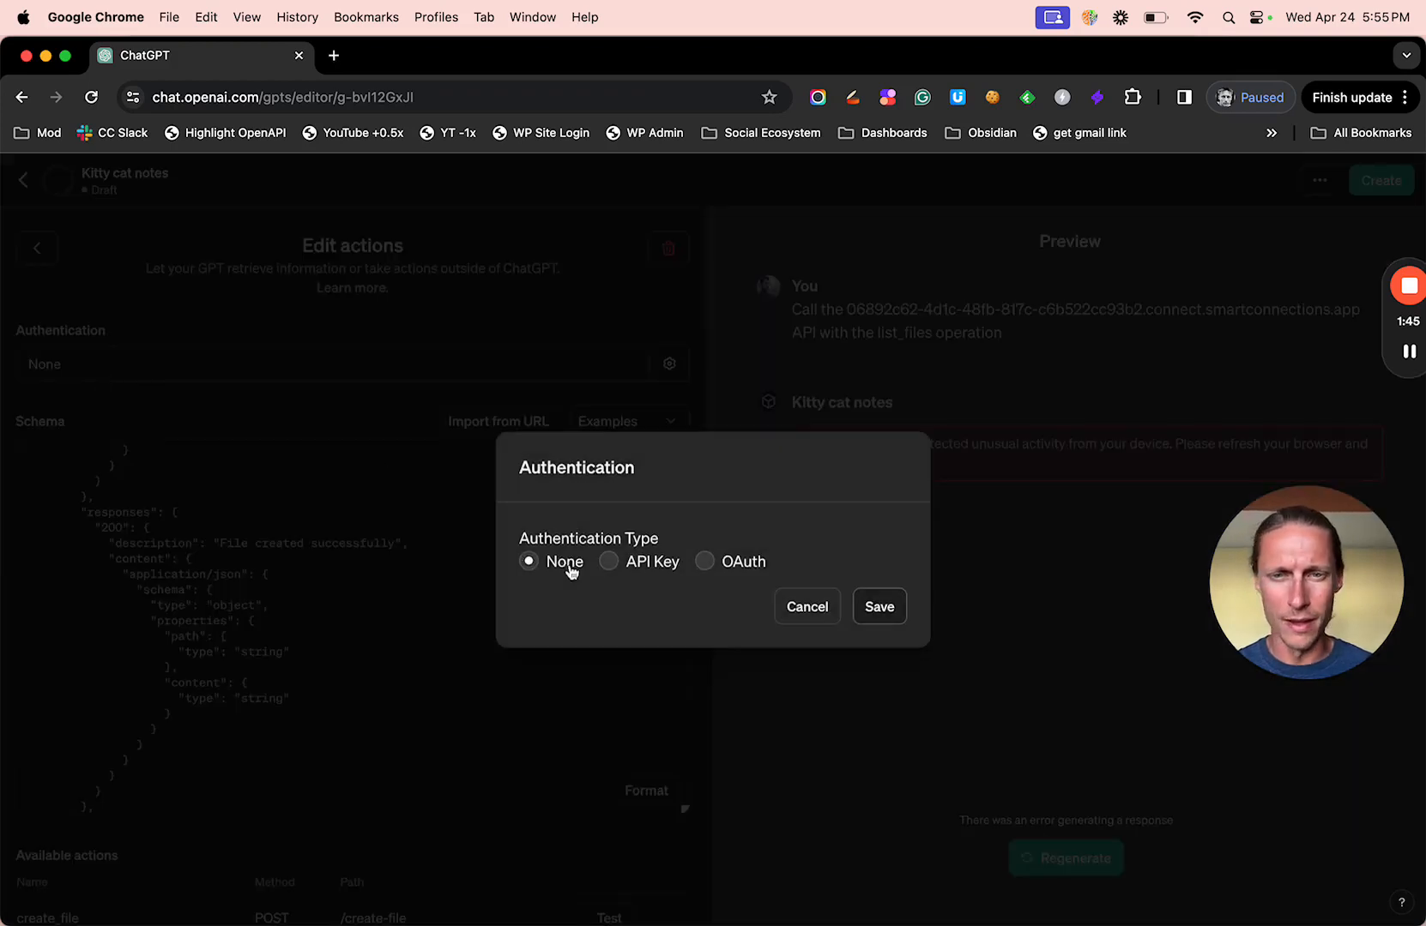
left_click(617, 562)
left_click(617, 626)
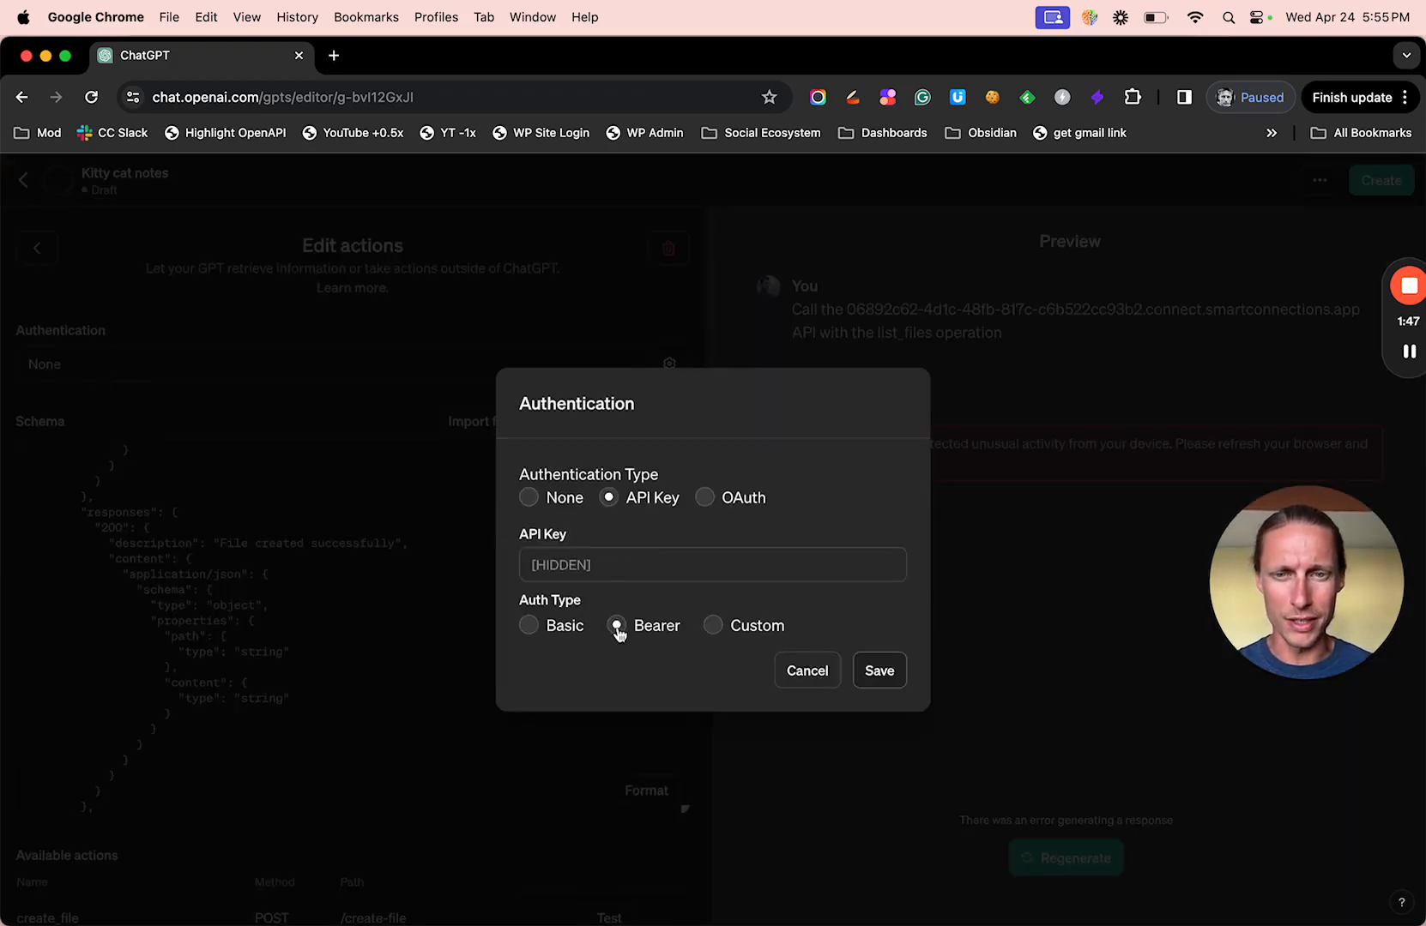
- Switch to Smart Connect and copy the Local API Key from its Custom Connection settings
mouse_move(979, 905)
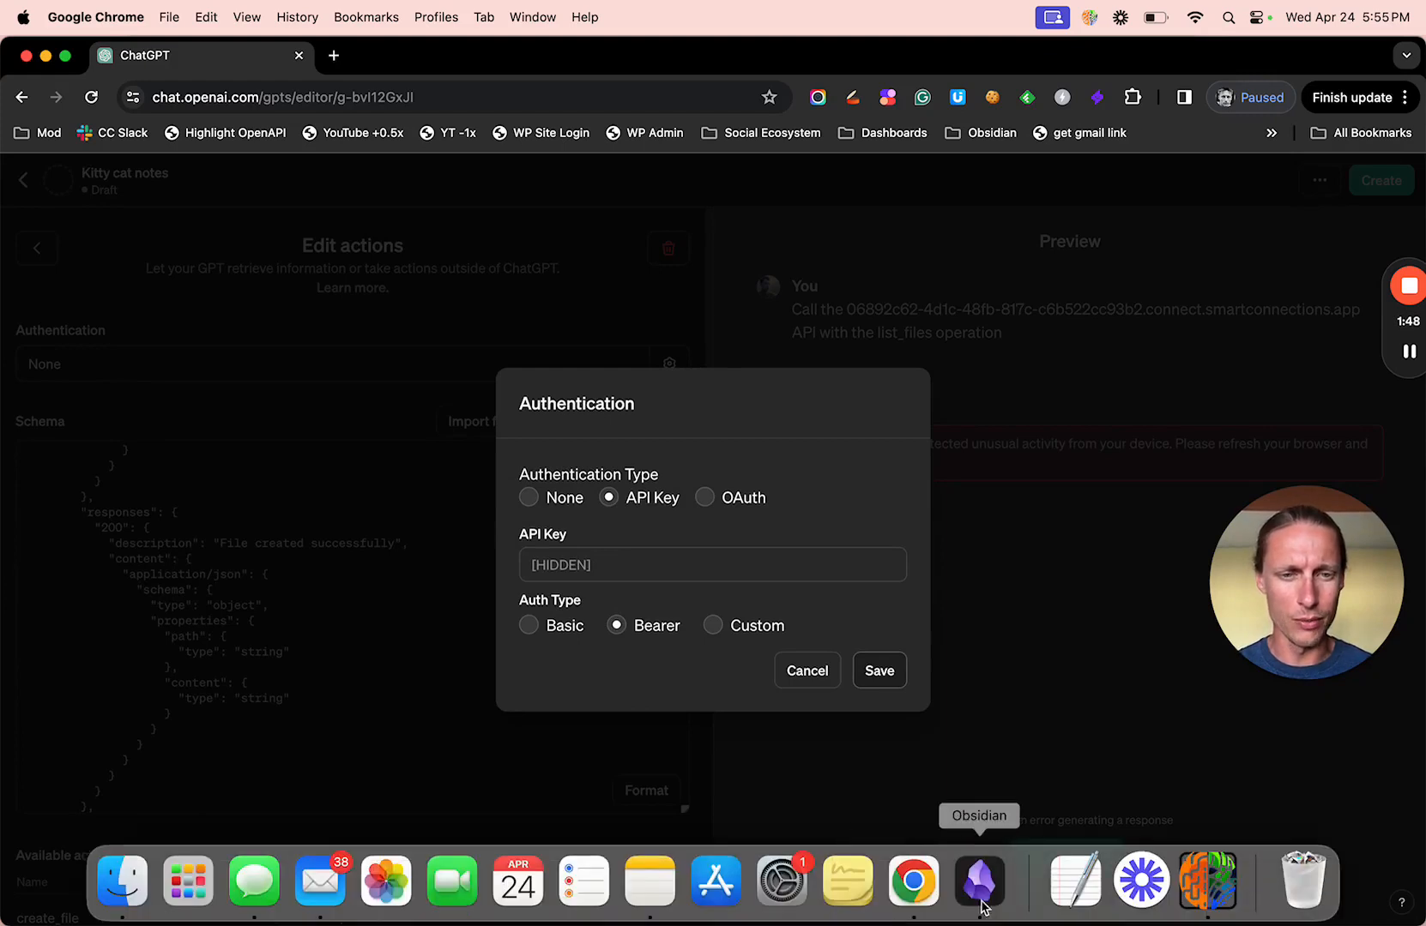
left_click(1209, 903)
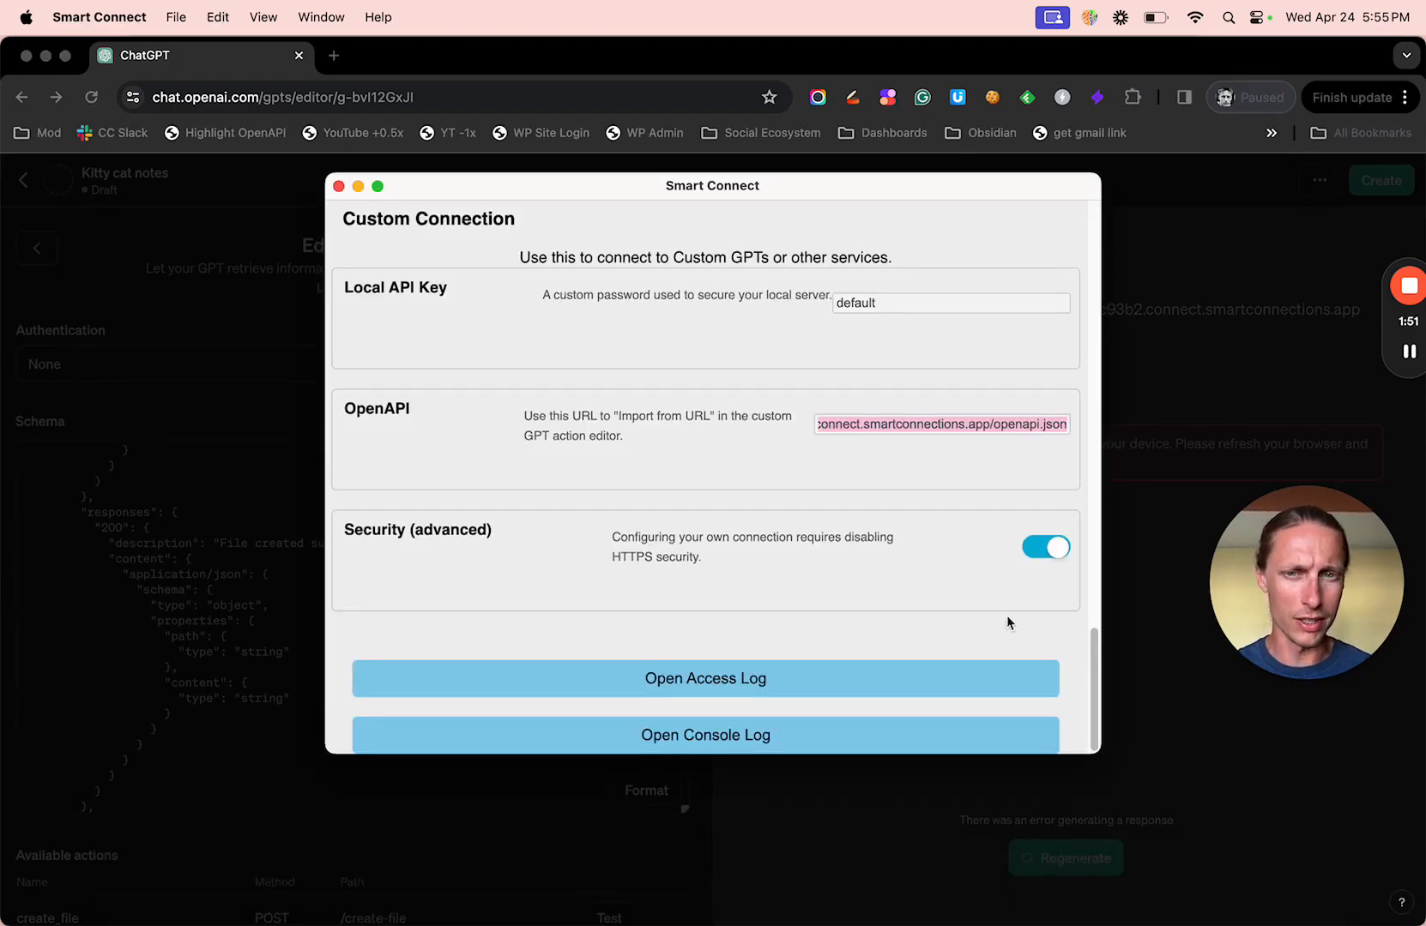
scroll(912, 553, "up", 3)
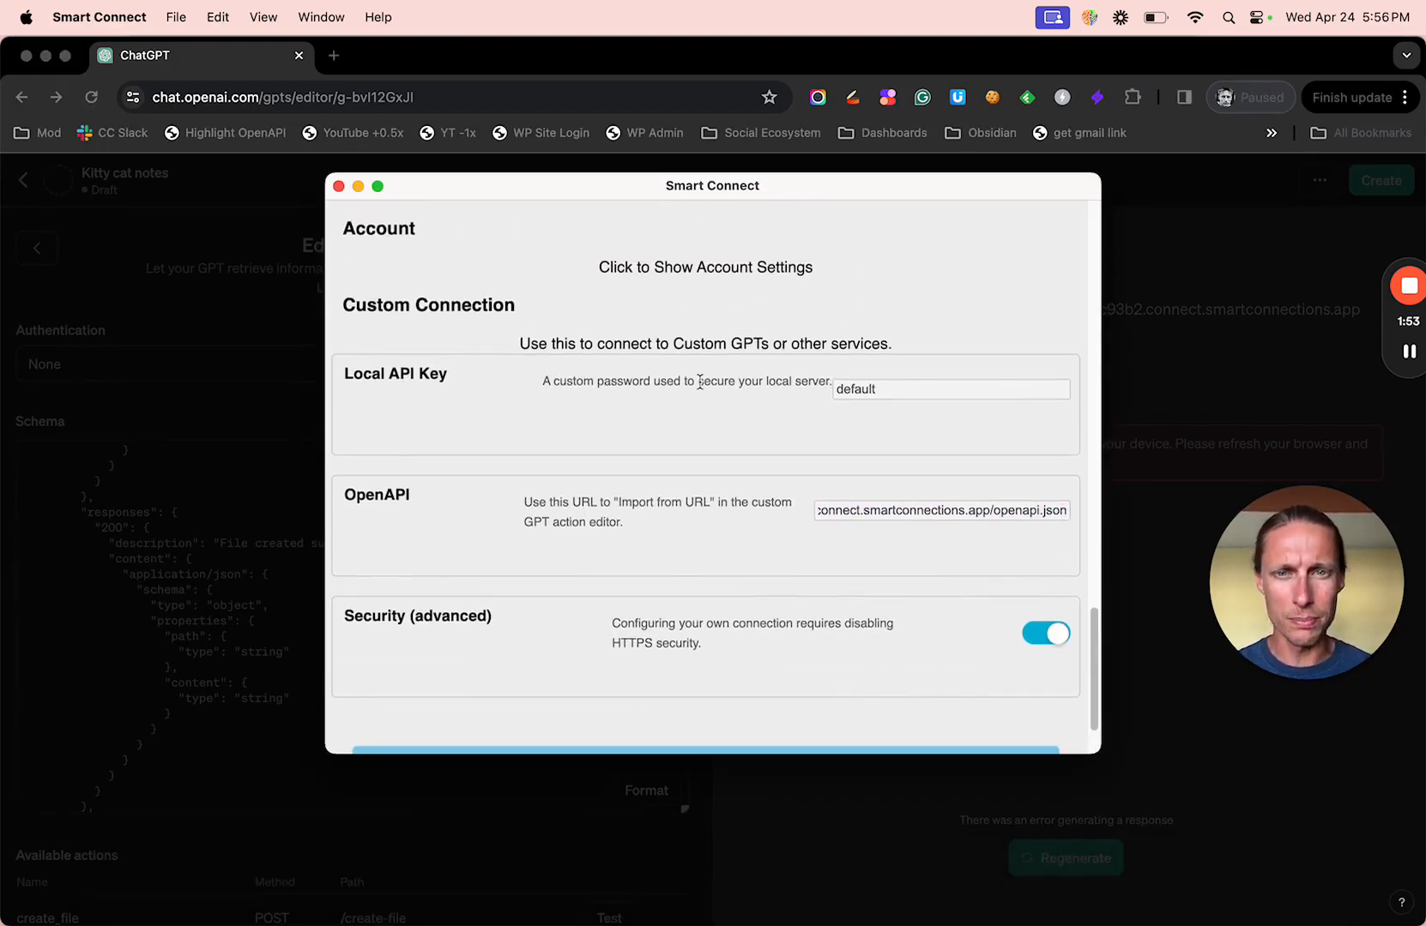
double_click(862, 389)
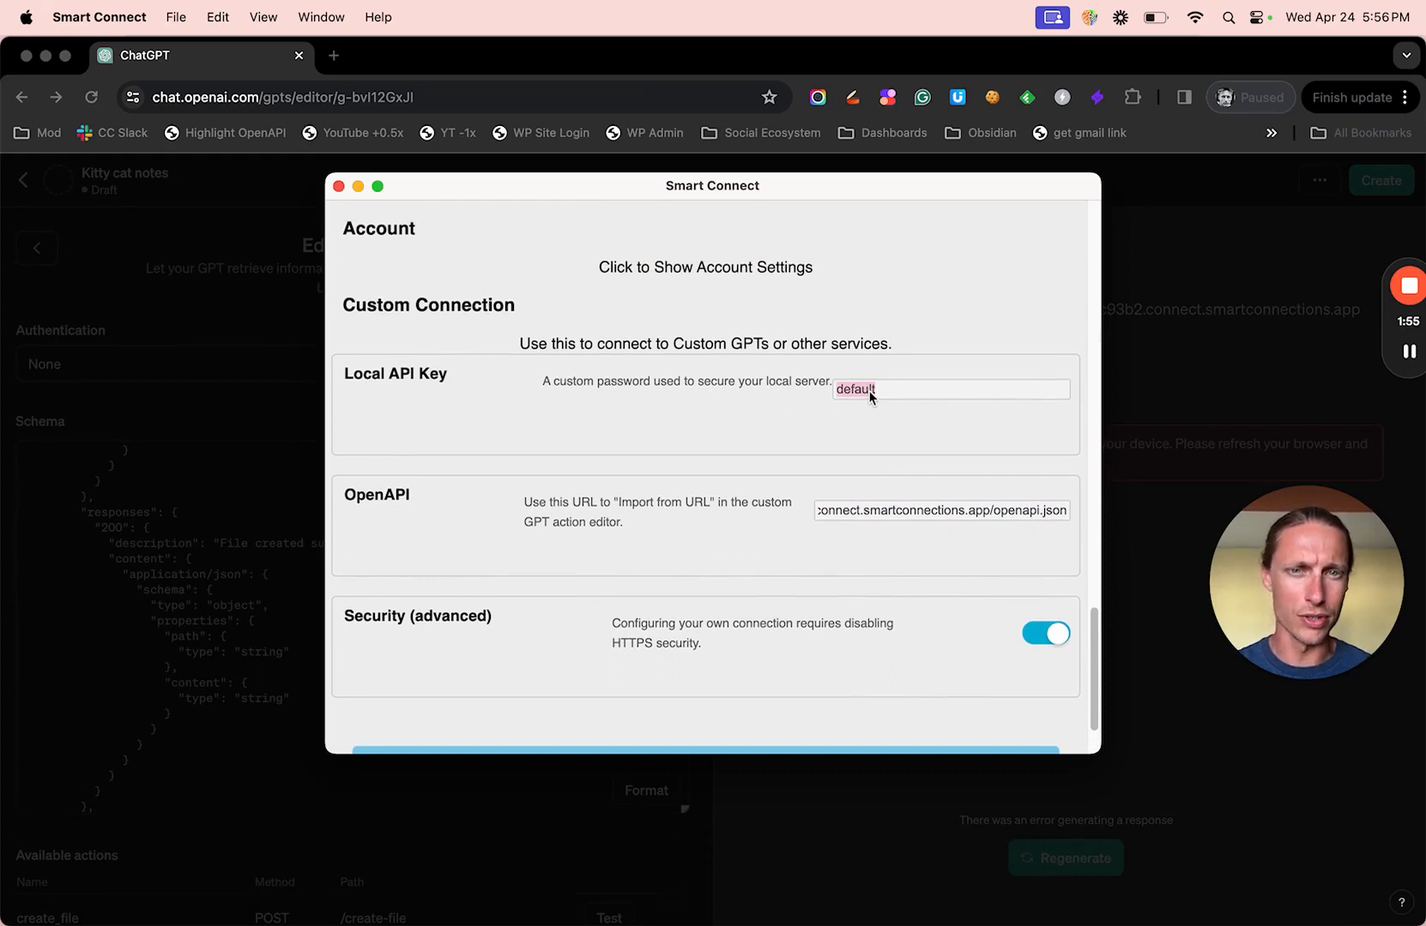
key("super+c")
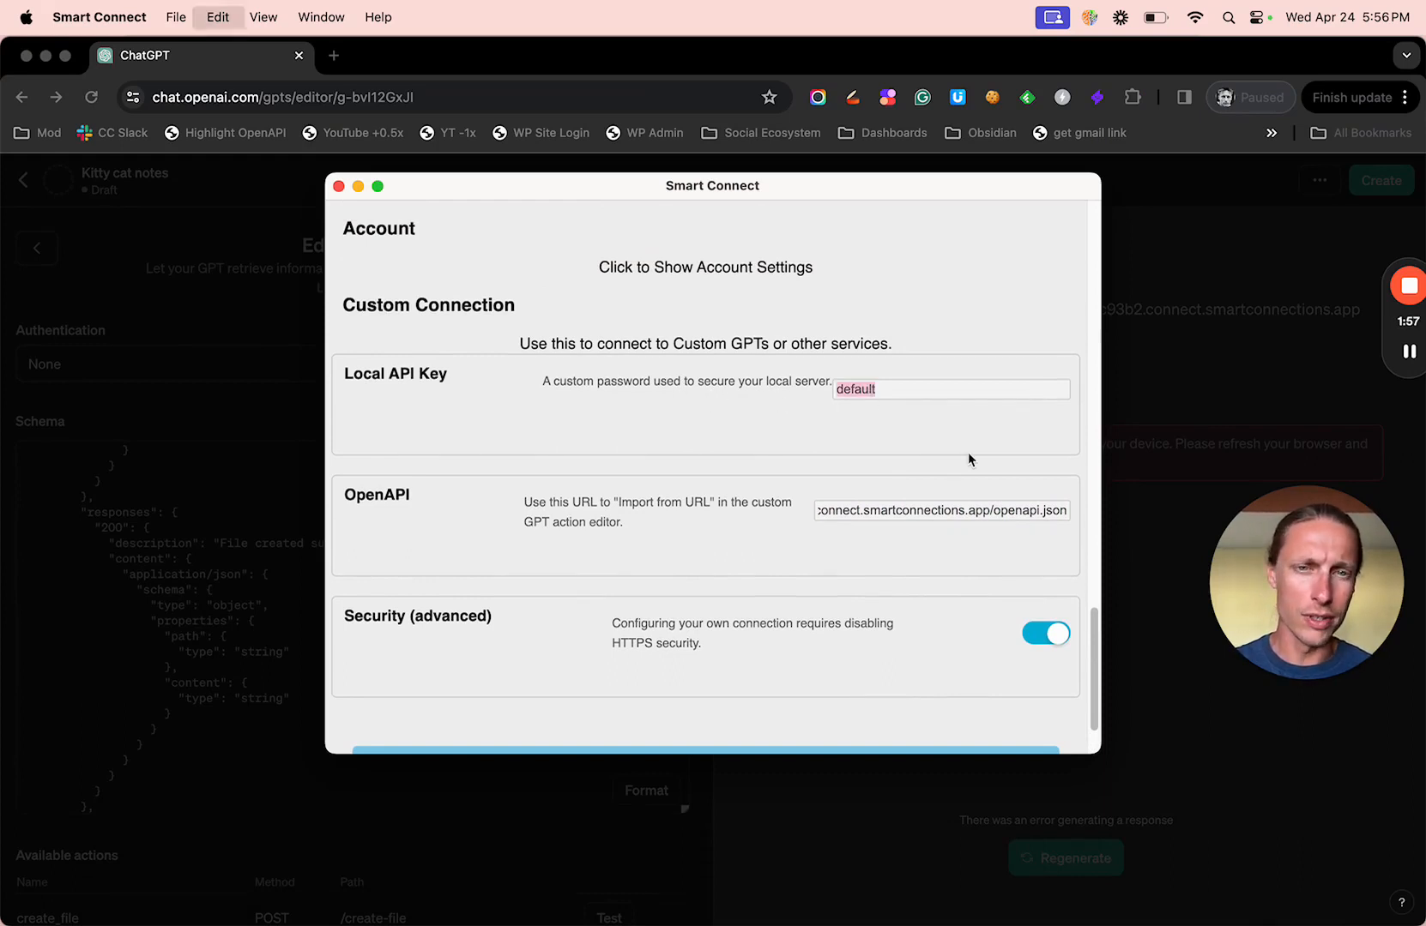
left_click(968, 454)
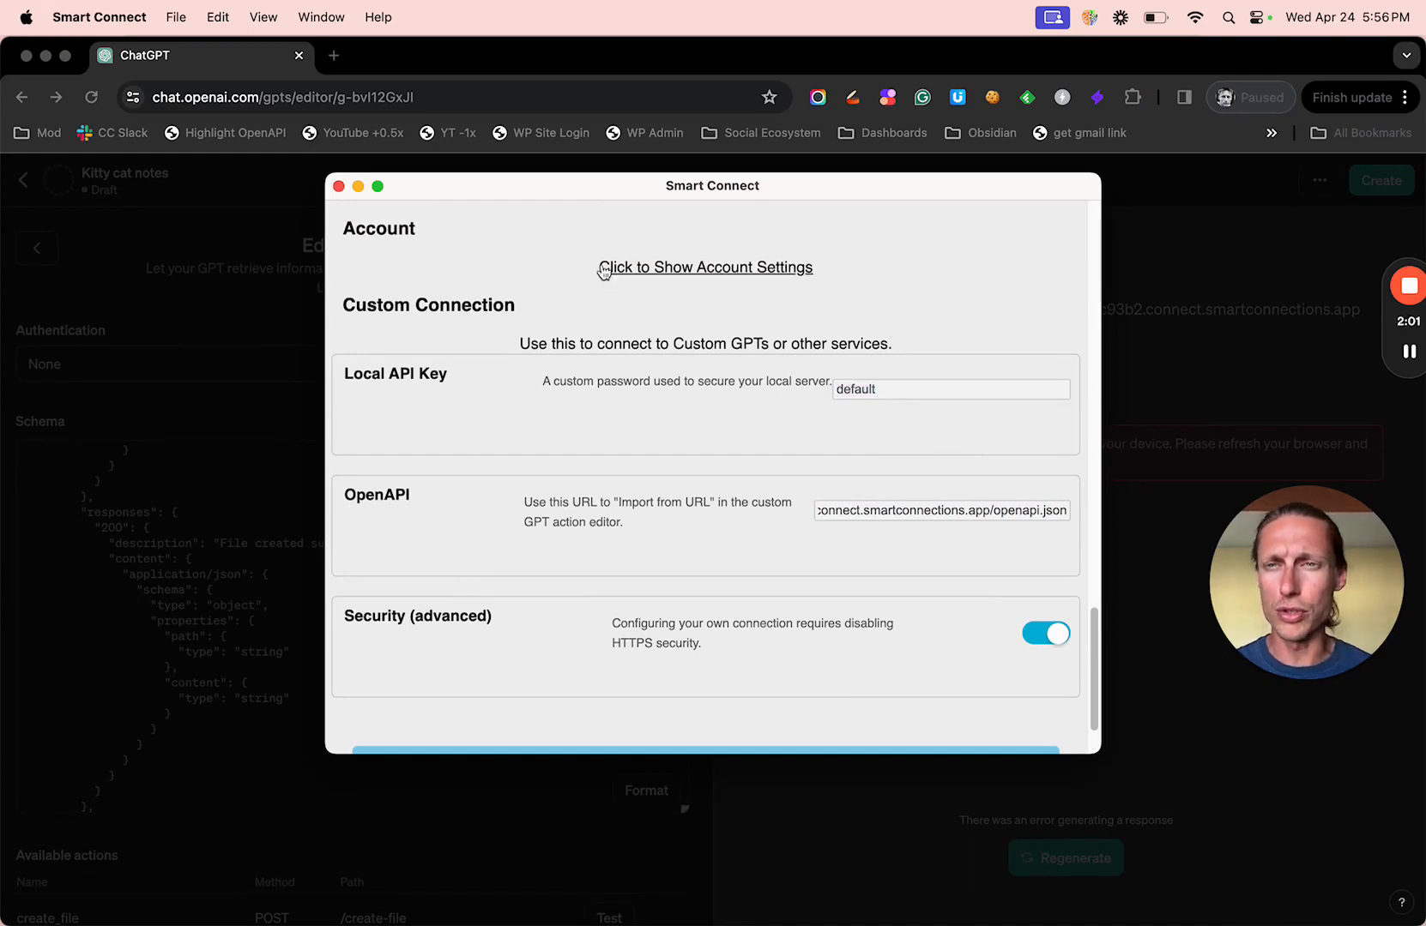
- Return to the GPT editor in Chrome, paste the API key and save the authentication, declining the browser's offer to store the password
mouse_move(798, 899)
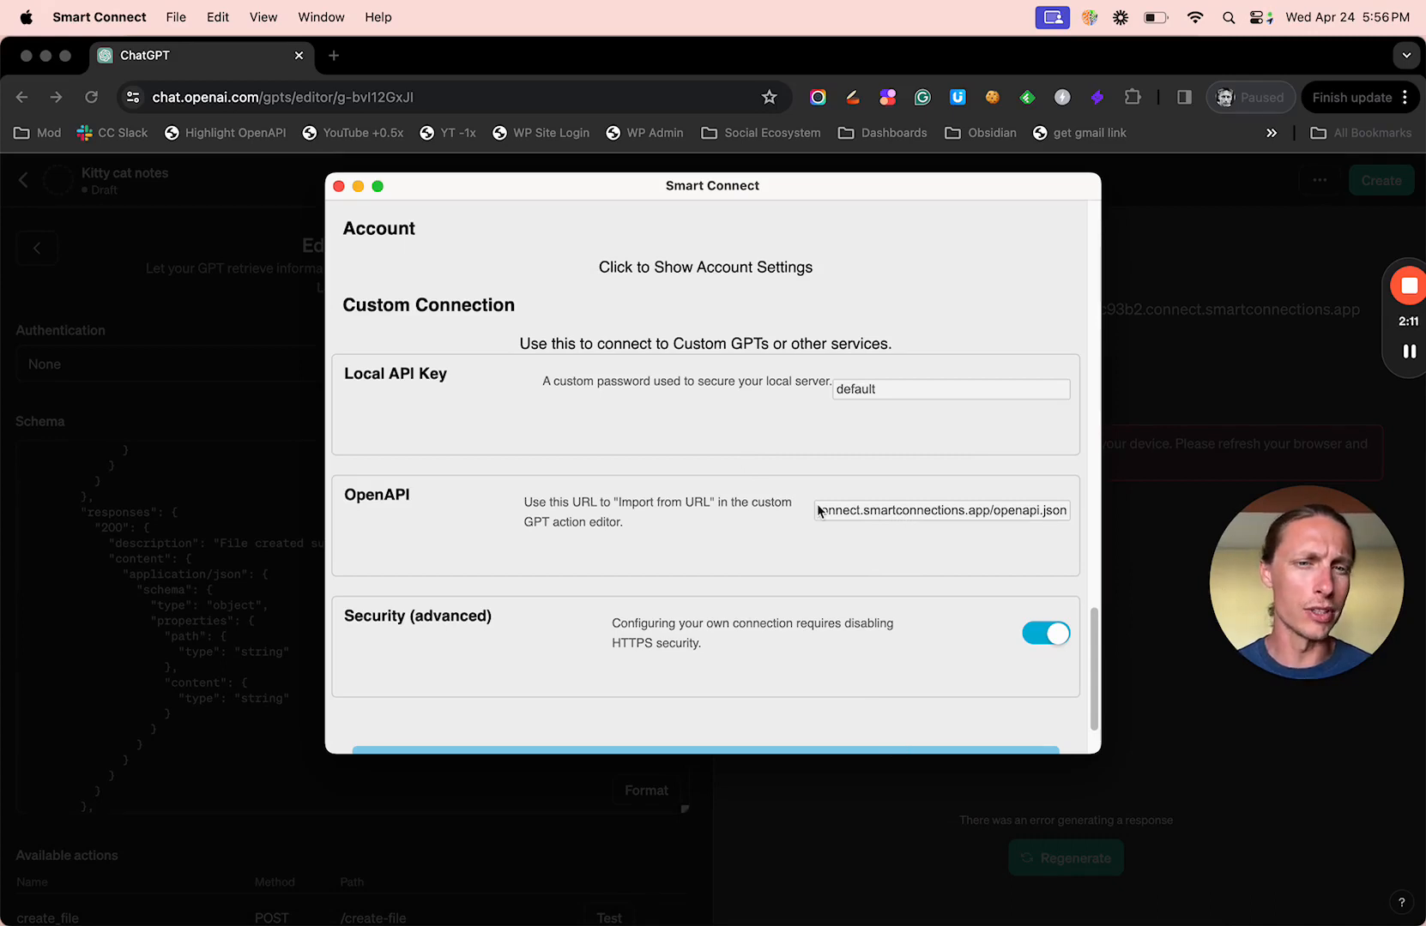
mouse_move(847, 914)
left_click(914, 888)
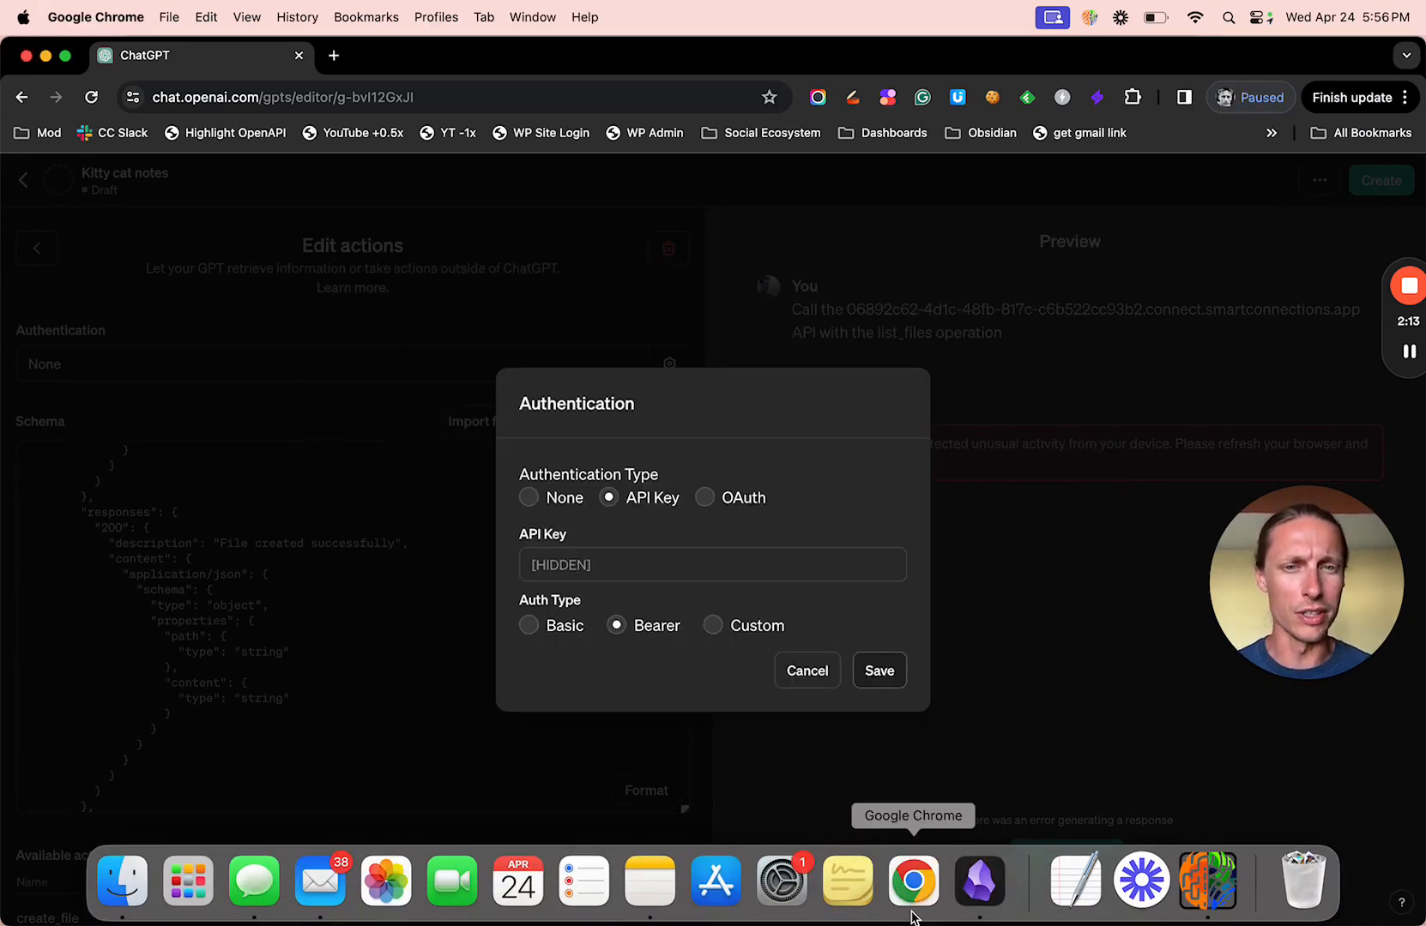
left_click(668, 573)
key("super+v")
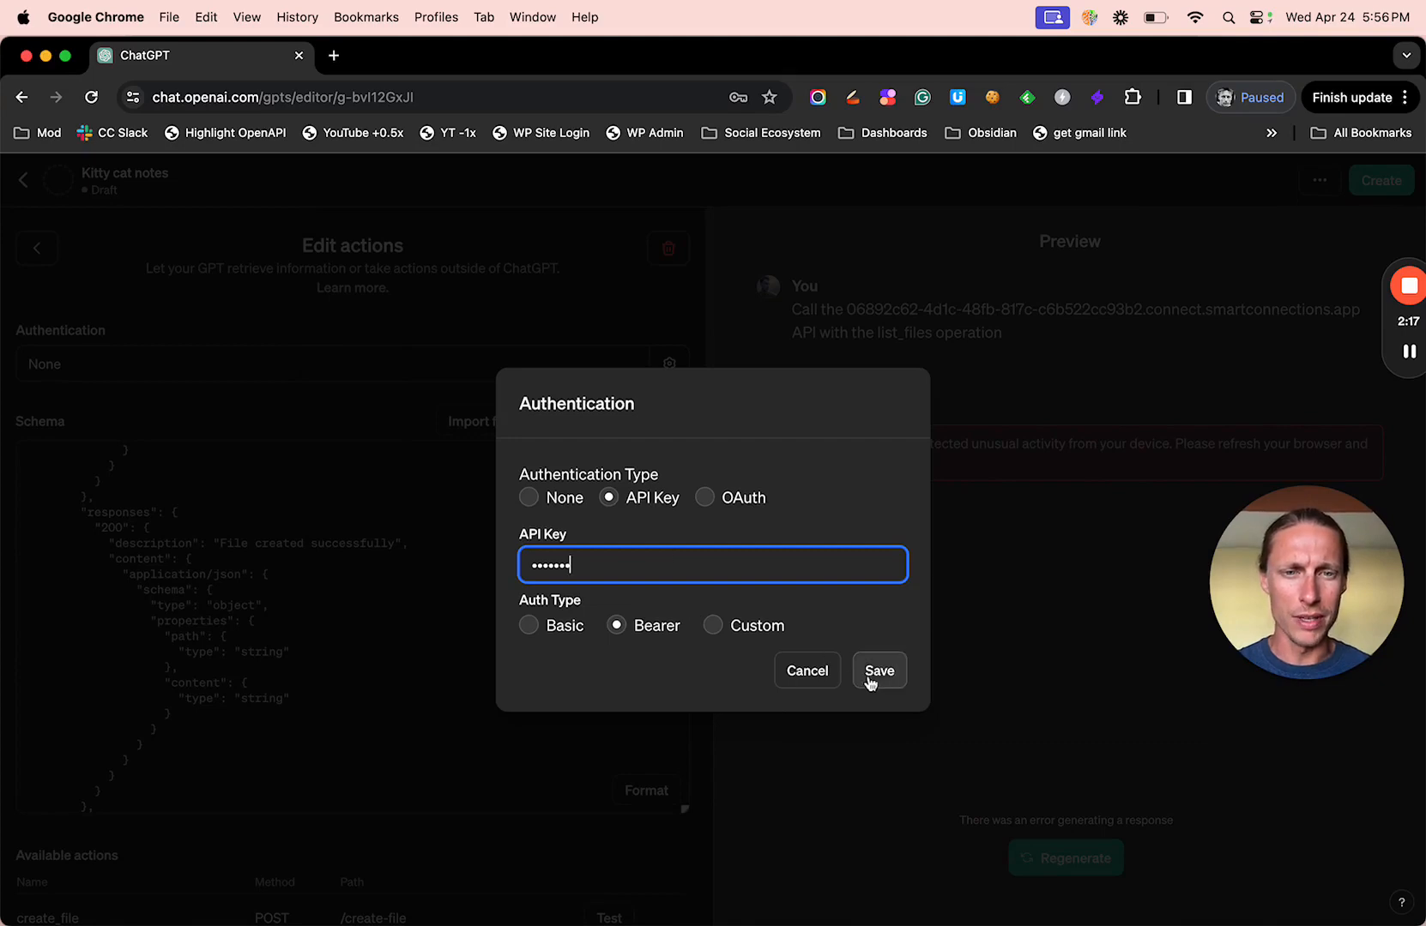
left_click(879, 672)
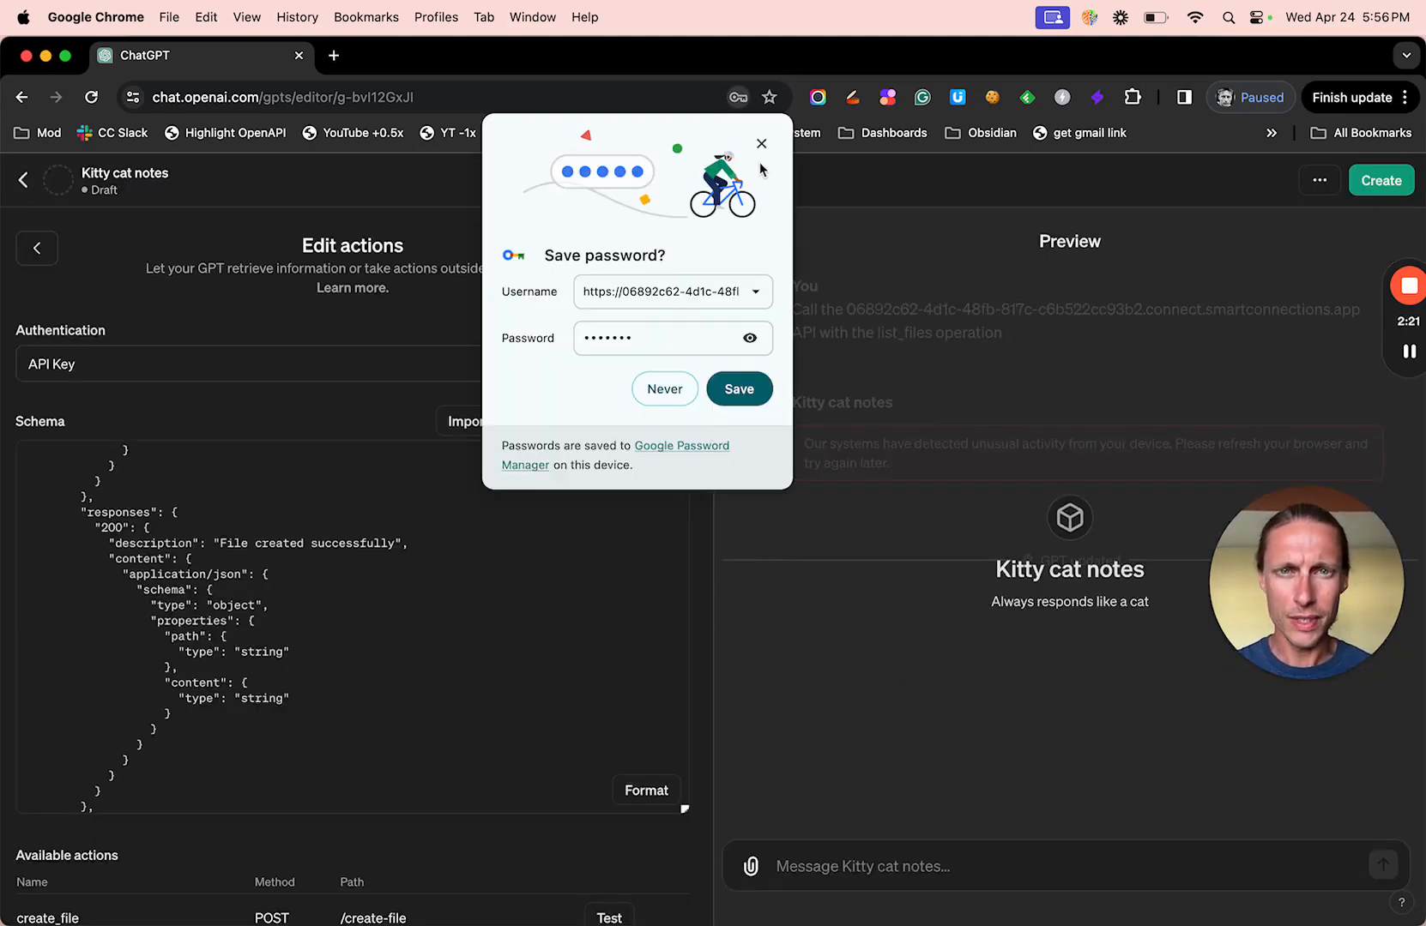
left_click(760, 146)
- Run a test of the list_recent_notes operation from the available actions
scroll(510, 513, "down", 5)
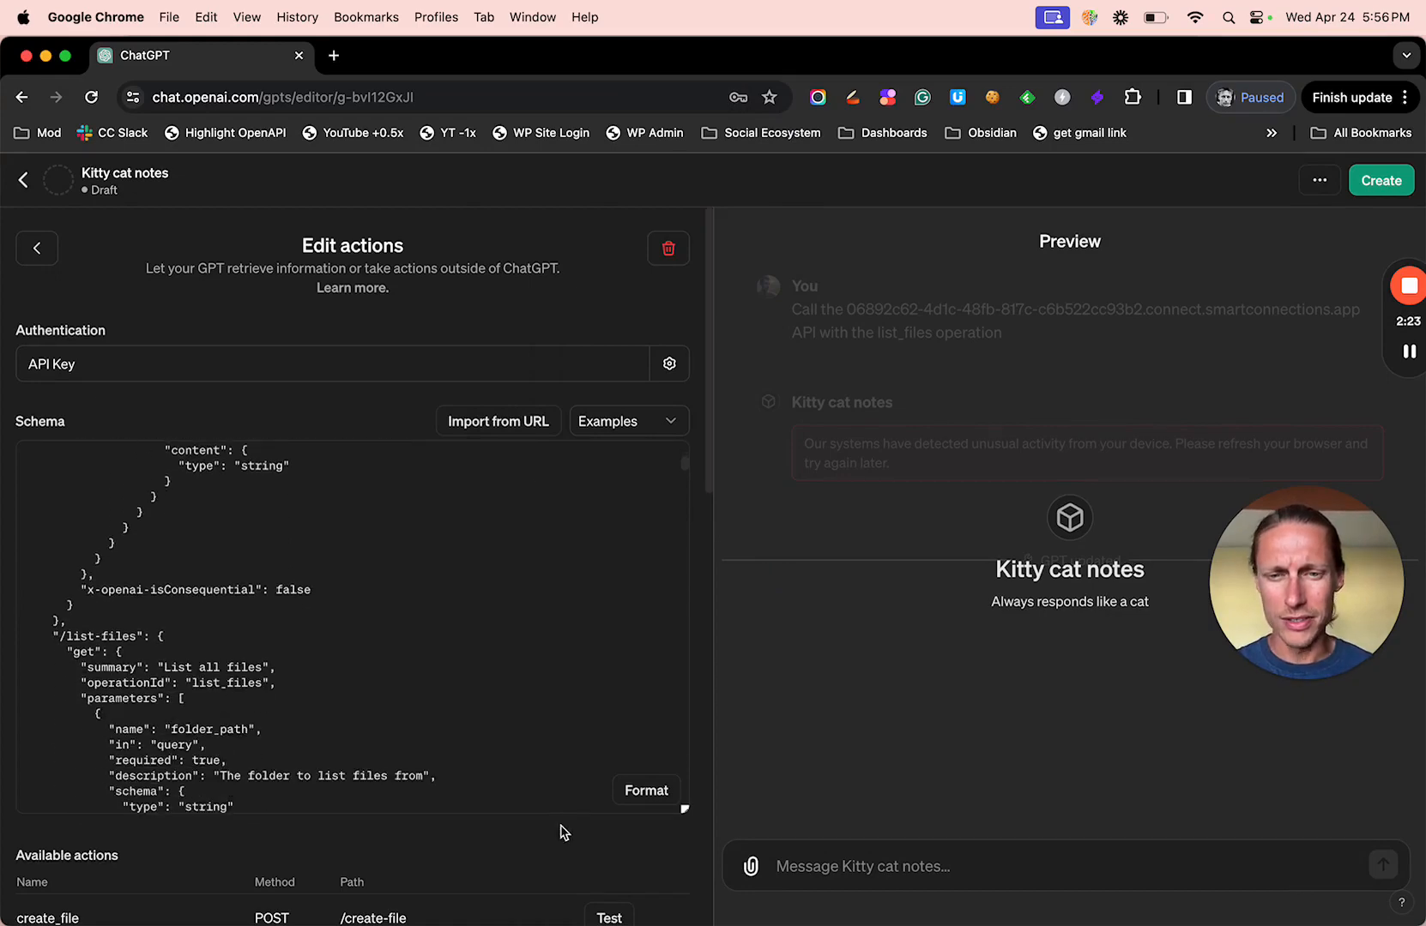
scroll(564, 858, "down", 6)
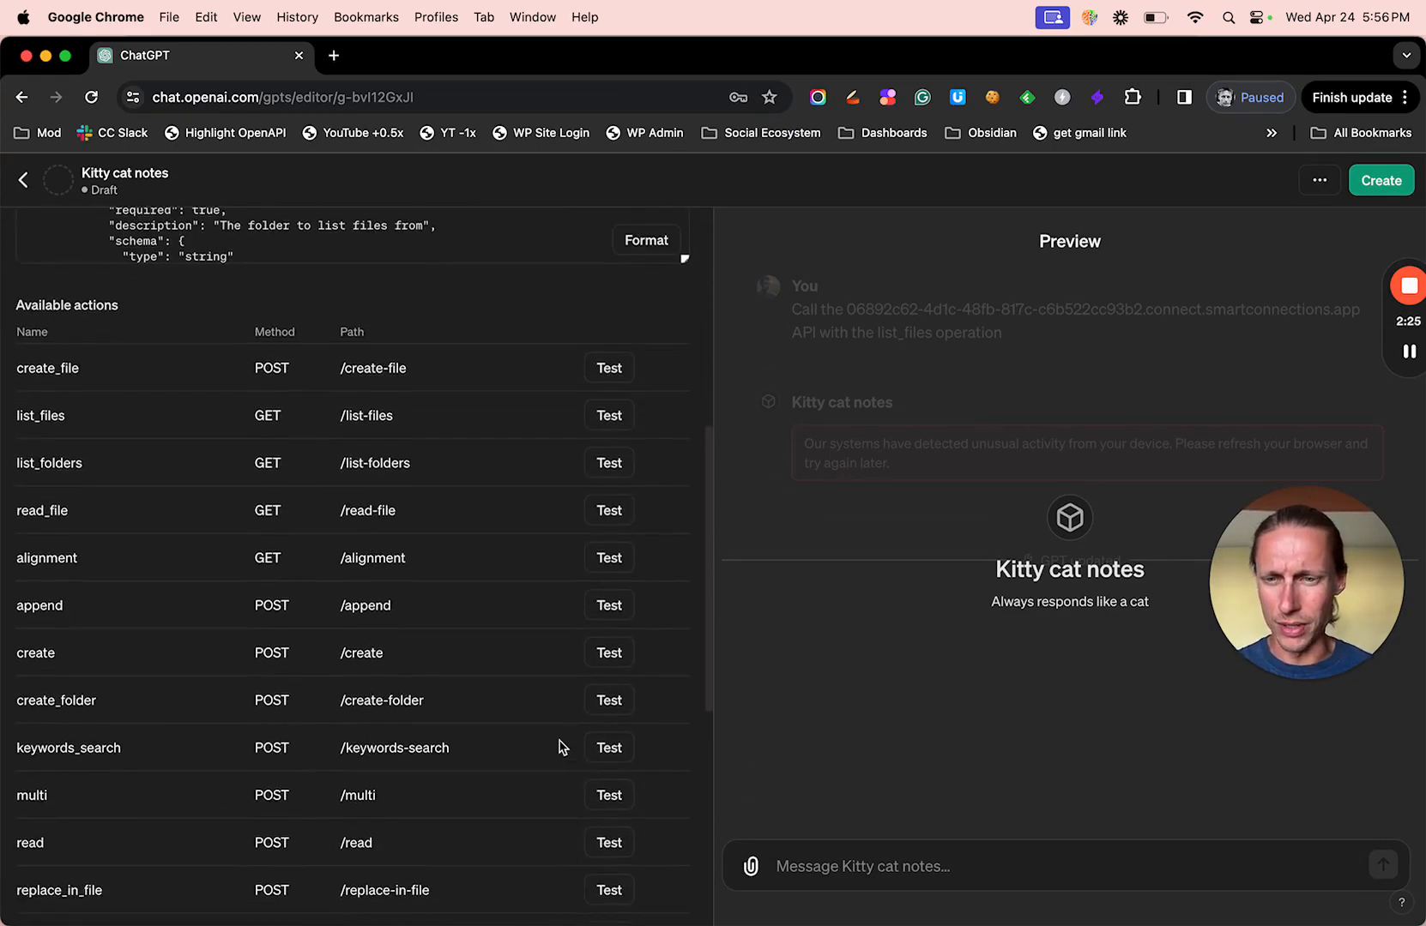
scroll(559, 746, "down", 5)
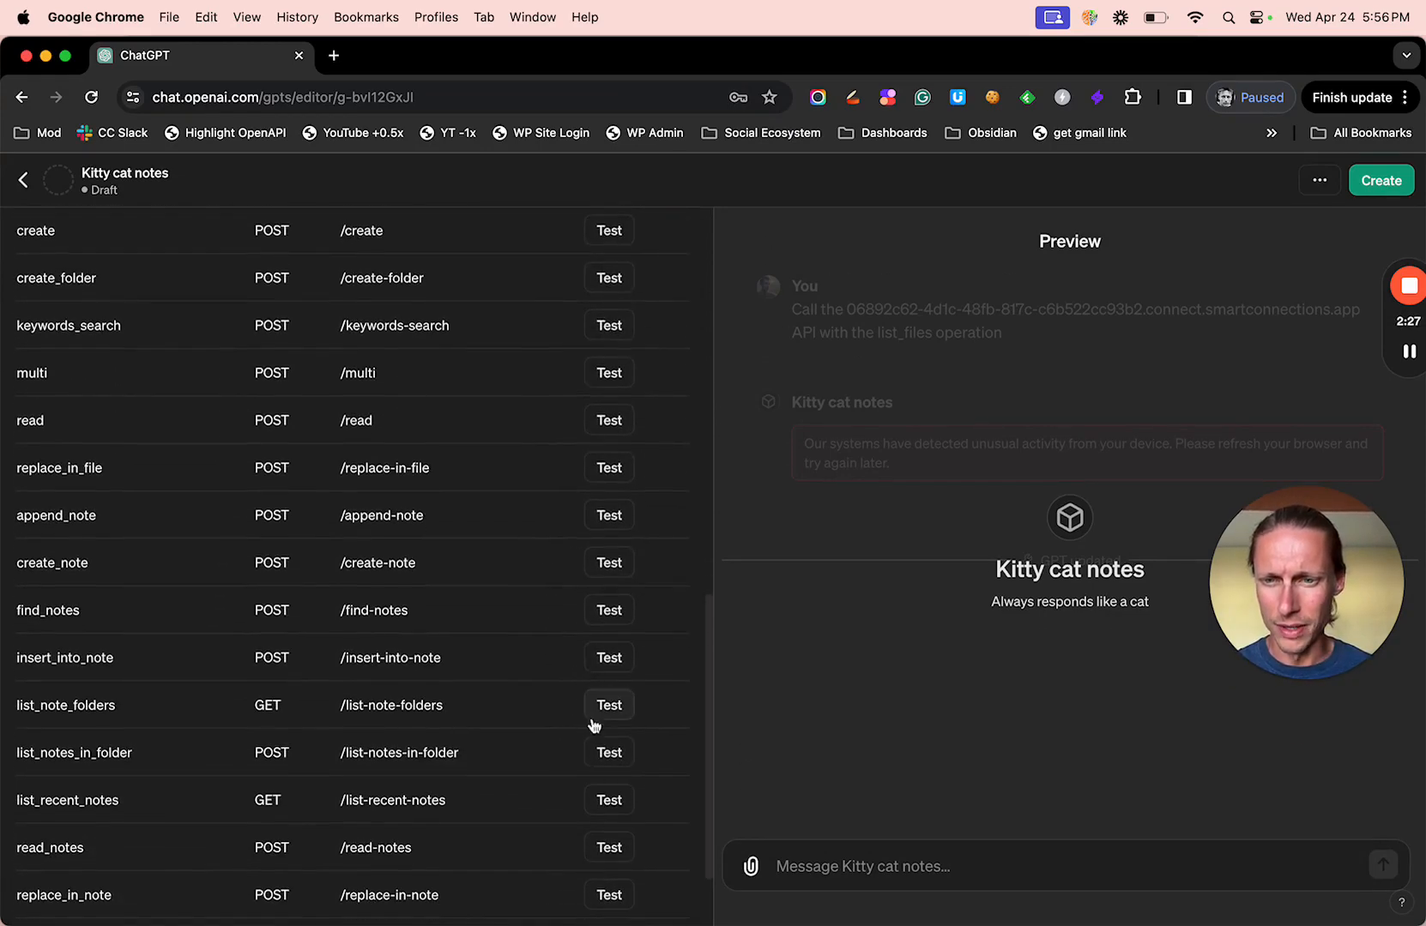
left_click(612, 805)
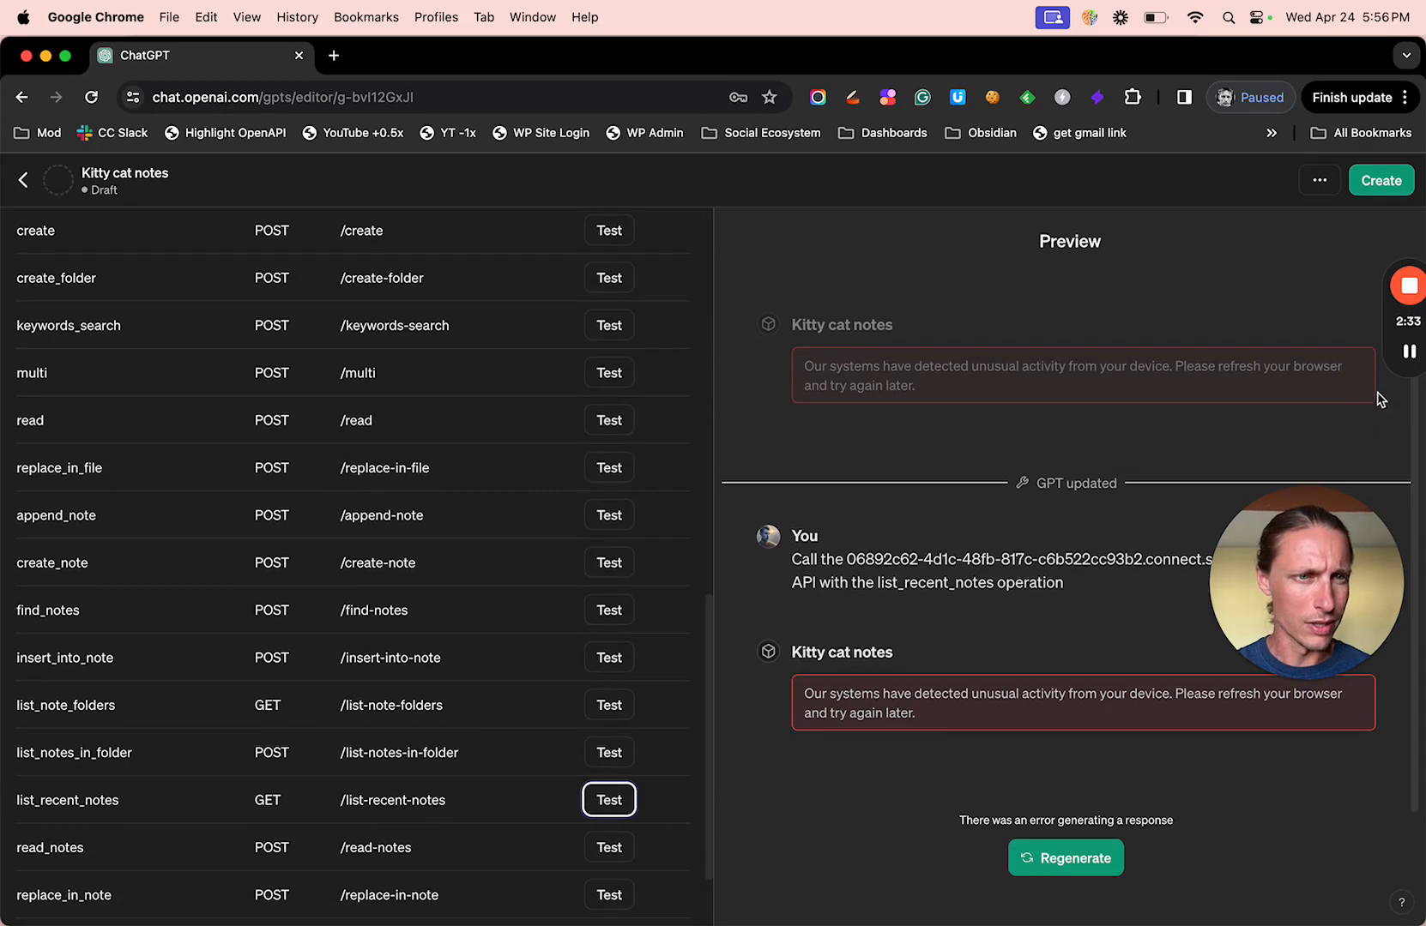
left_click(1409, 352)
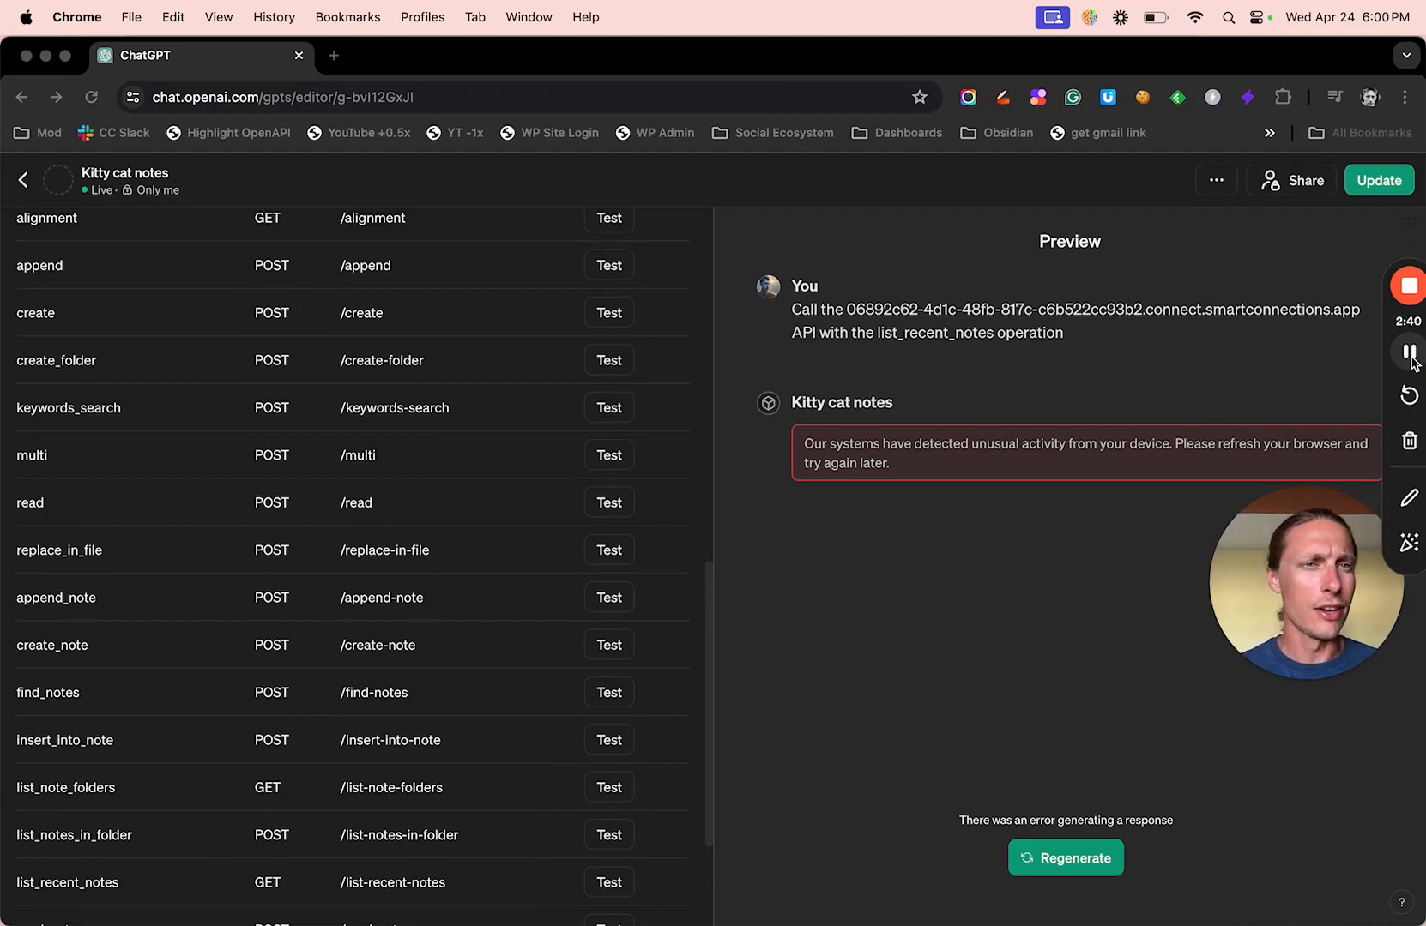
- Publish the update to the Kitty cat notes GPT and open the GPT's chat page
left_click(1387, 183)
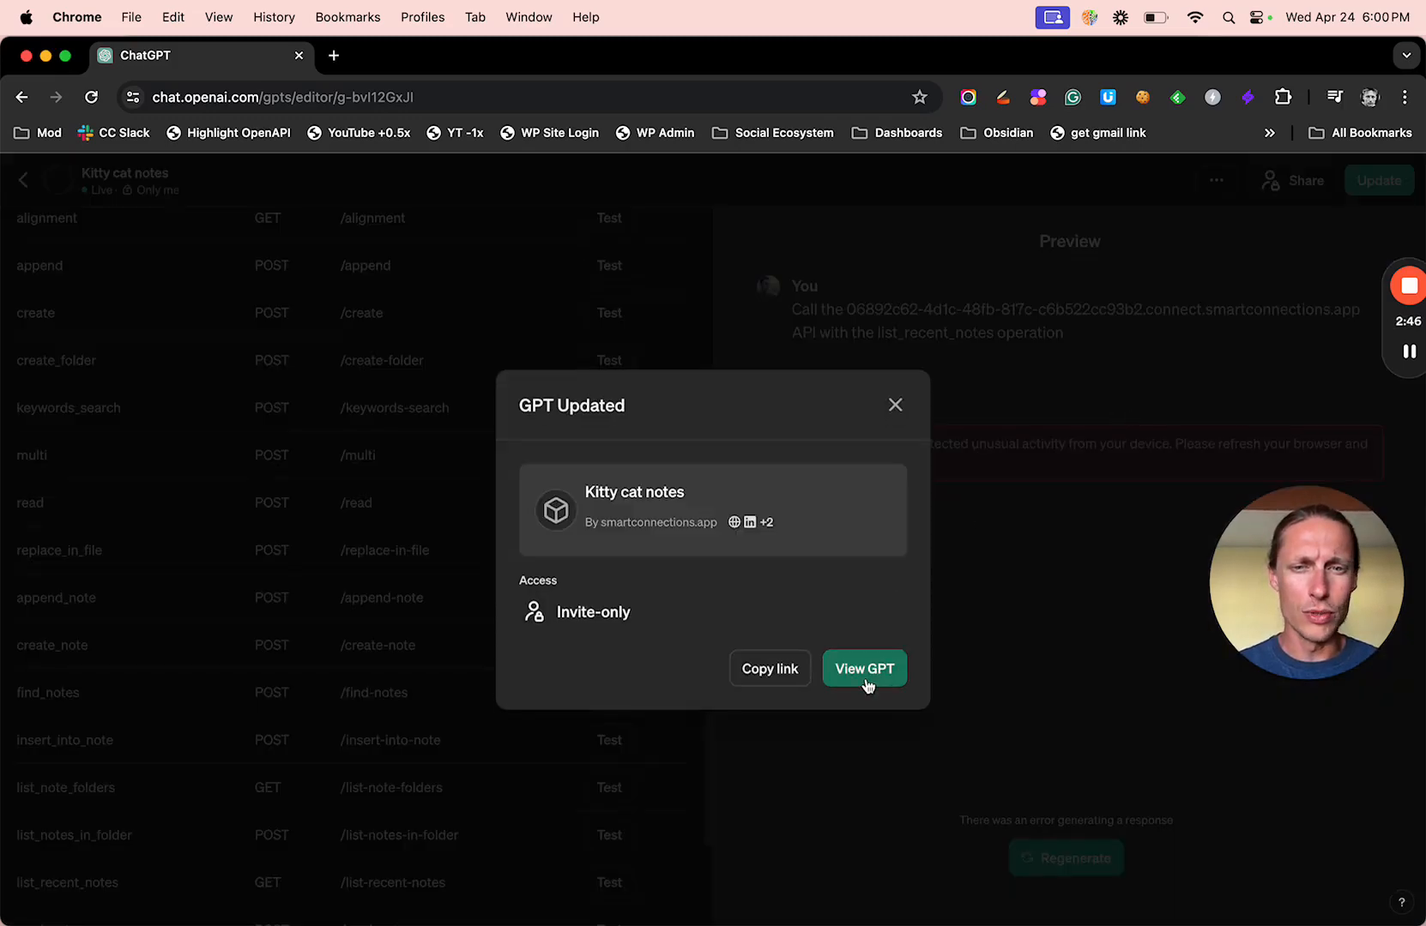
left_click(867, 669)
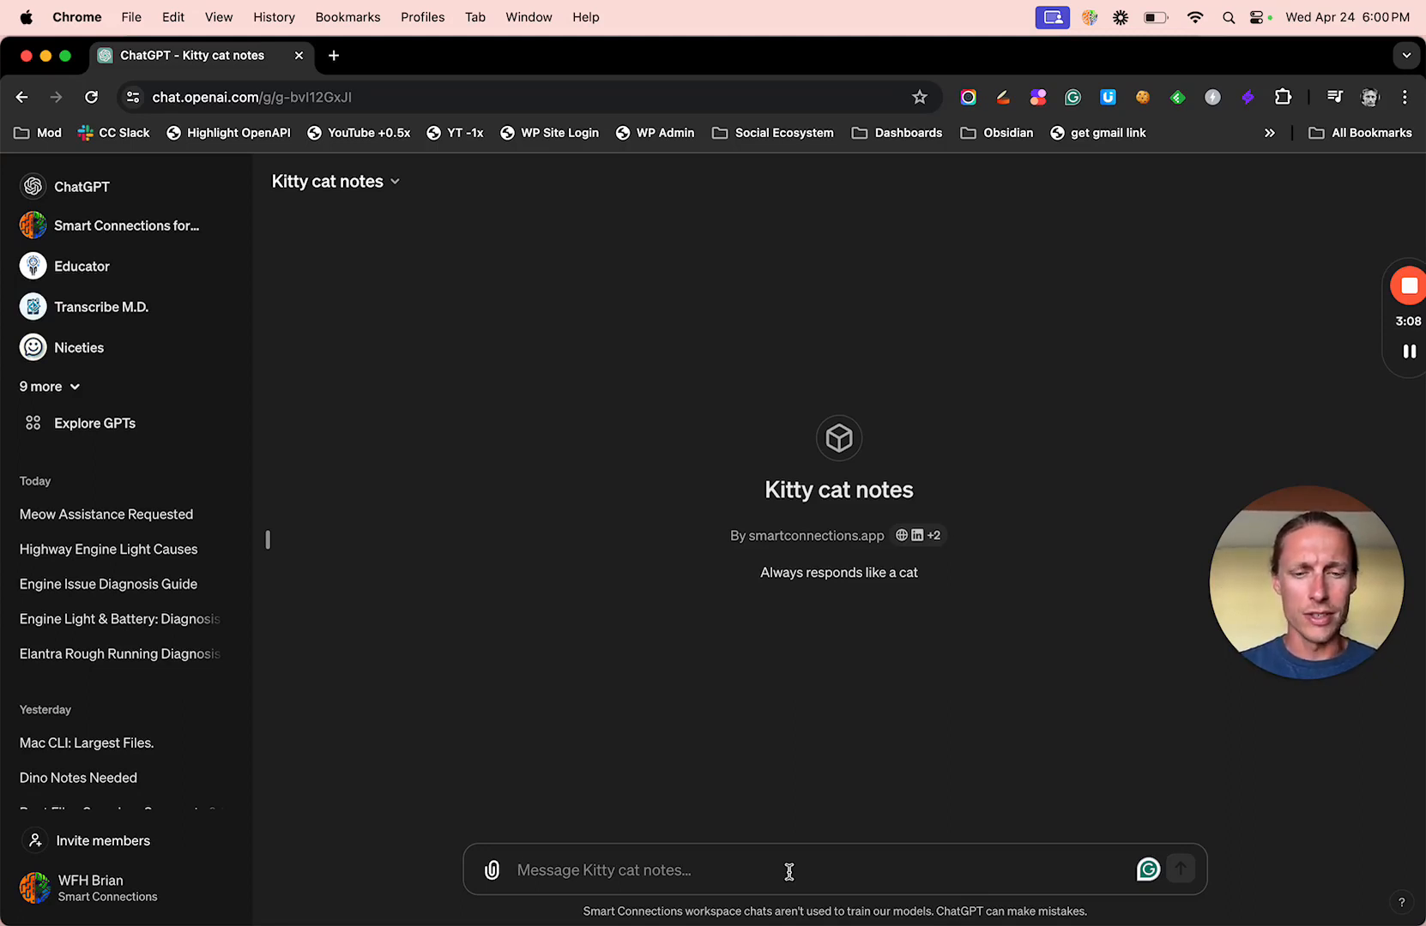
- Send the GPT the prompt "List recent notes" and open Getting Started with Smart Connect.md from its reply in Obsidian
type("List")
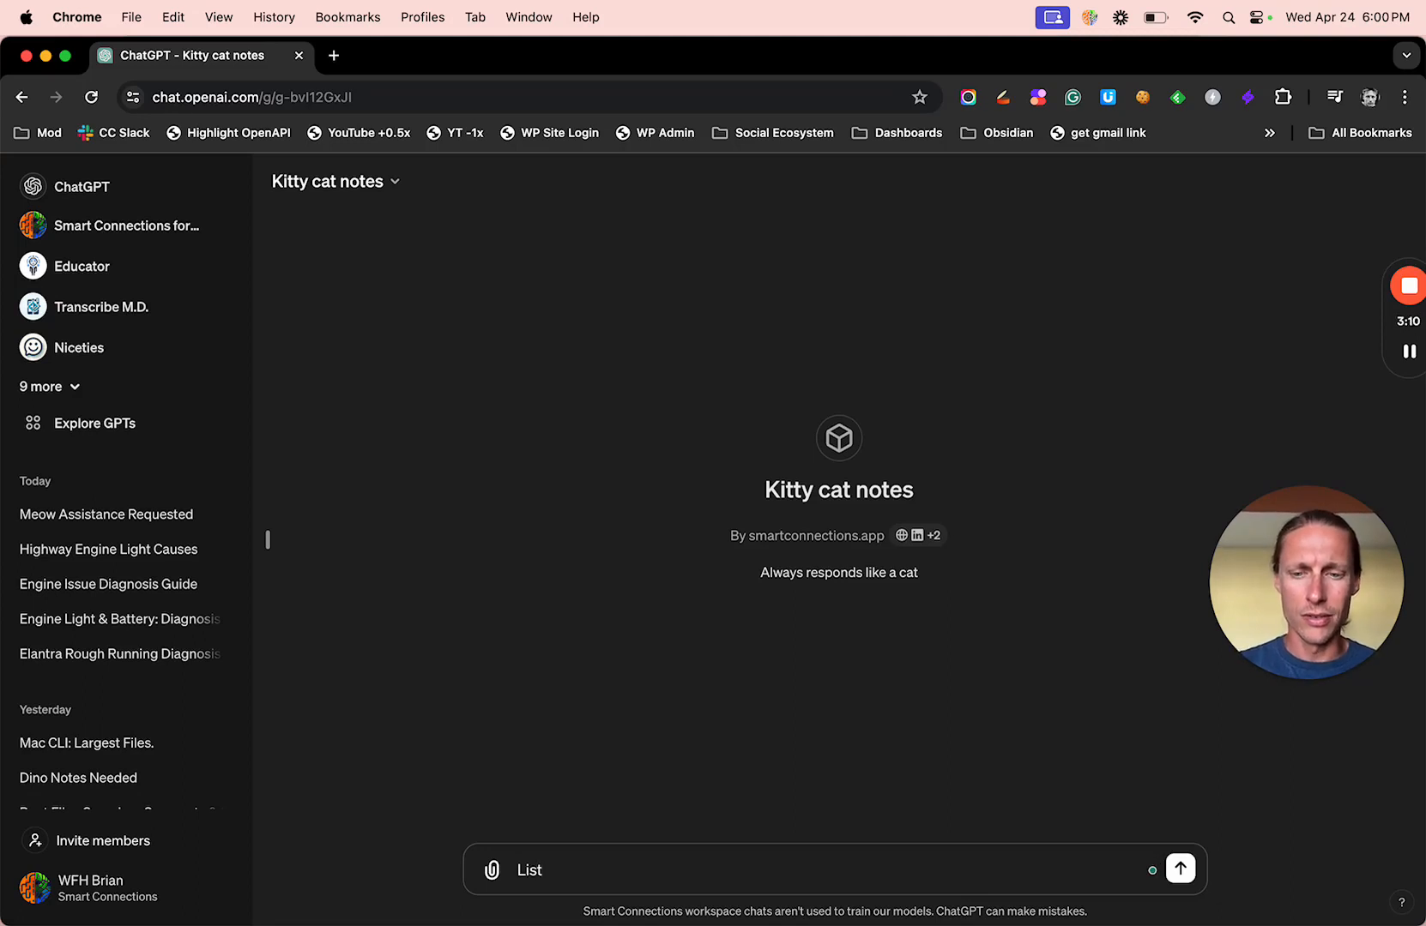
type(" recent notes")
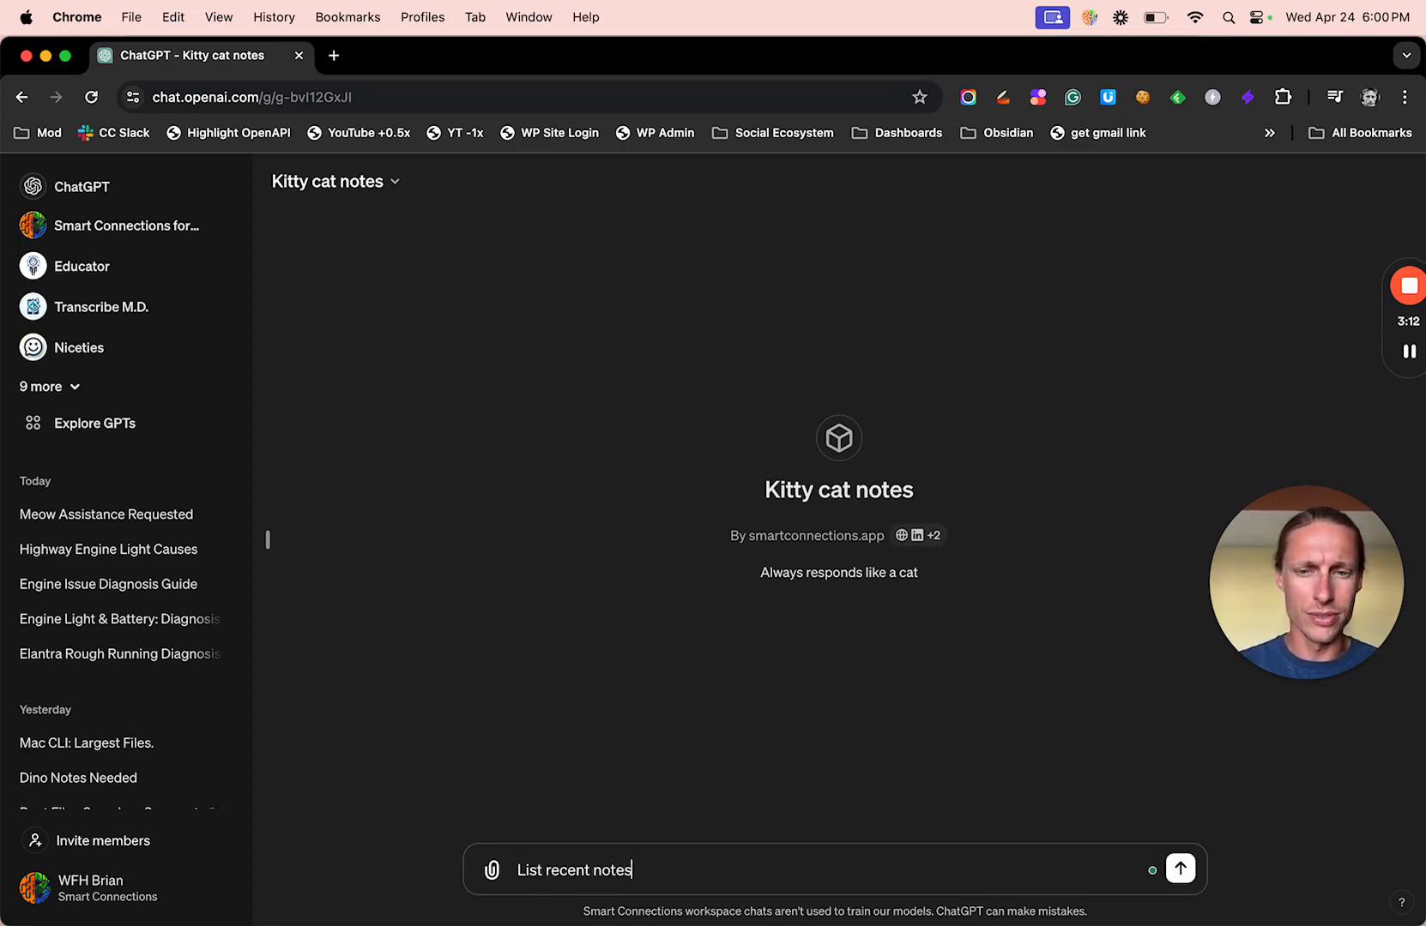
key("Return")
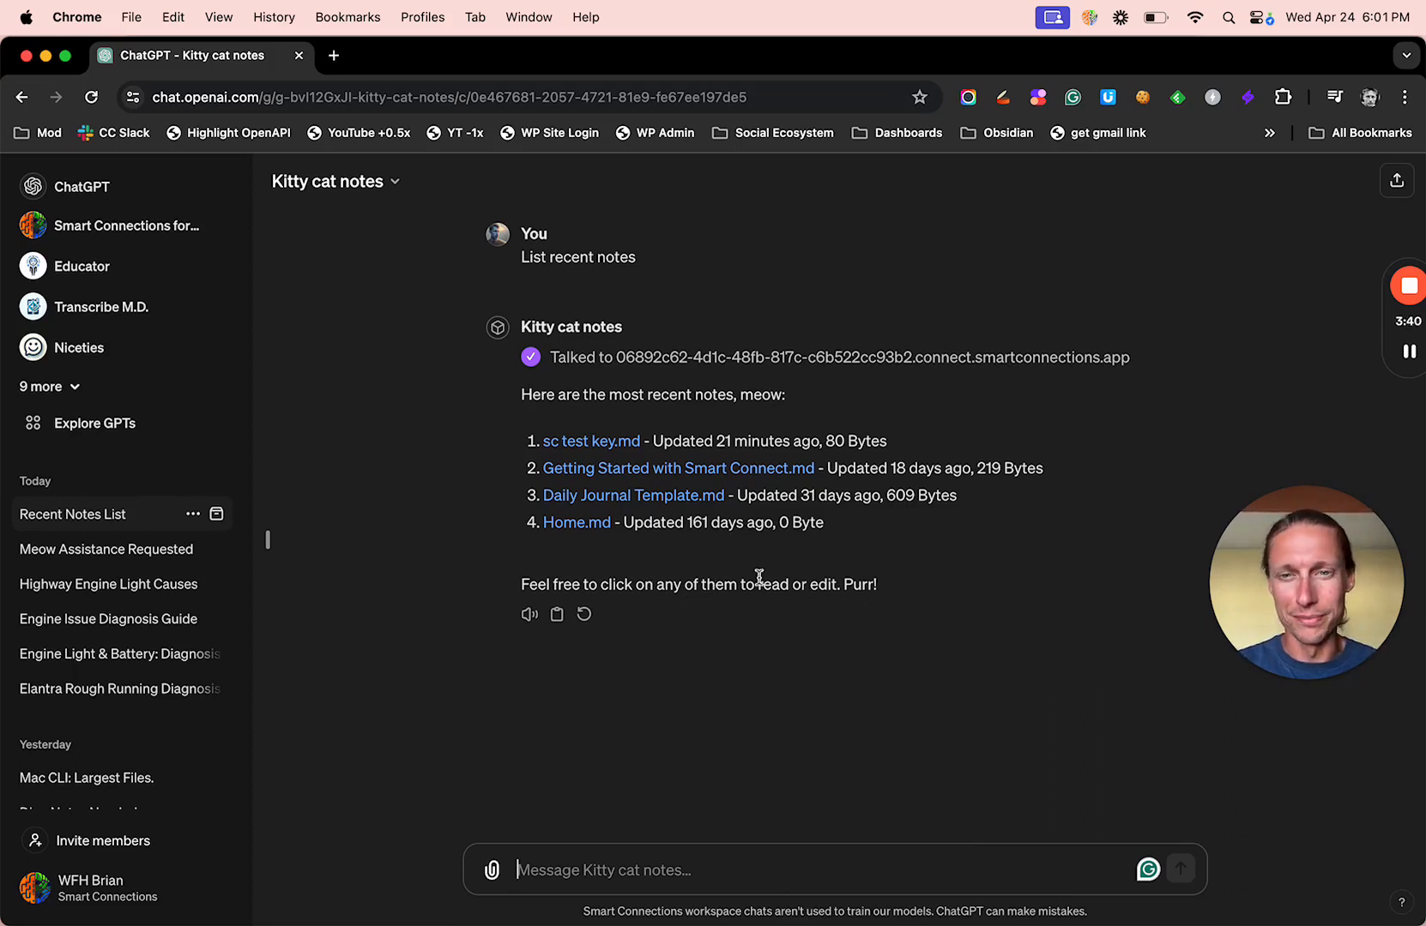
left_click(653, 470)
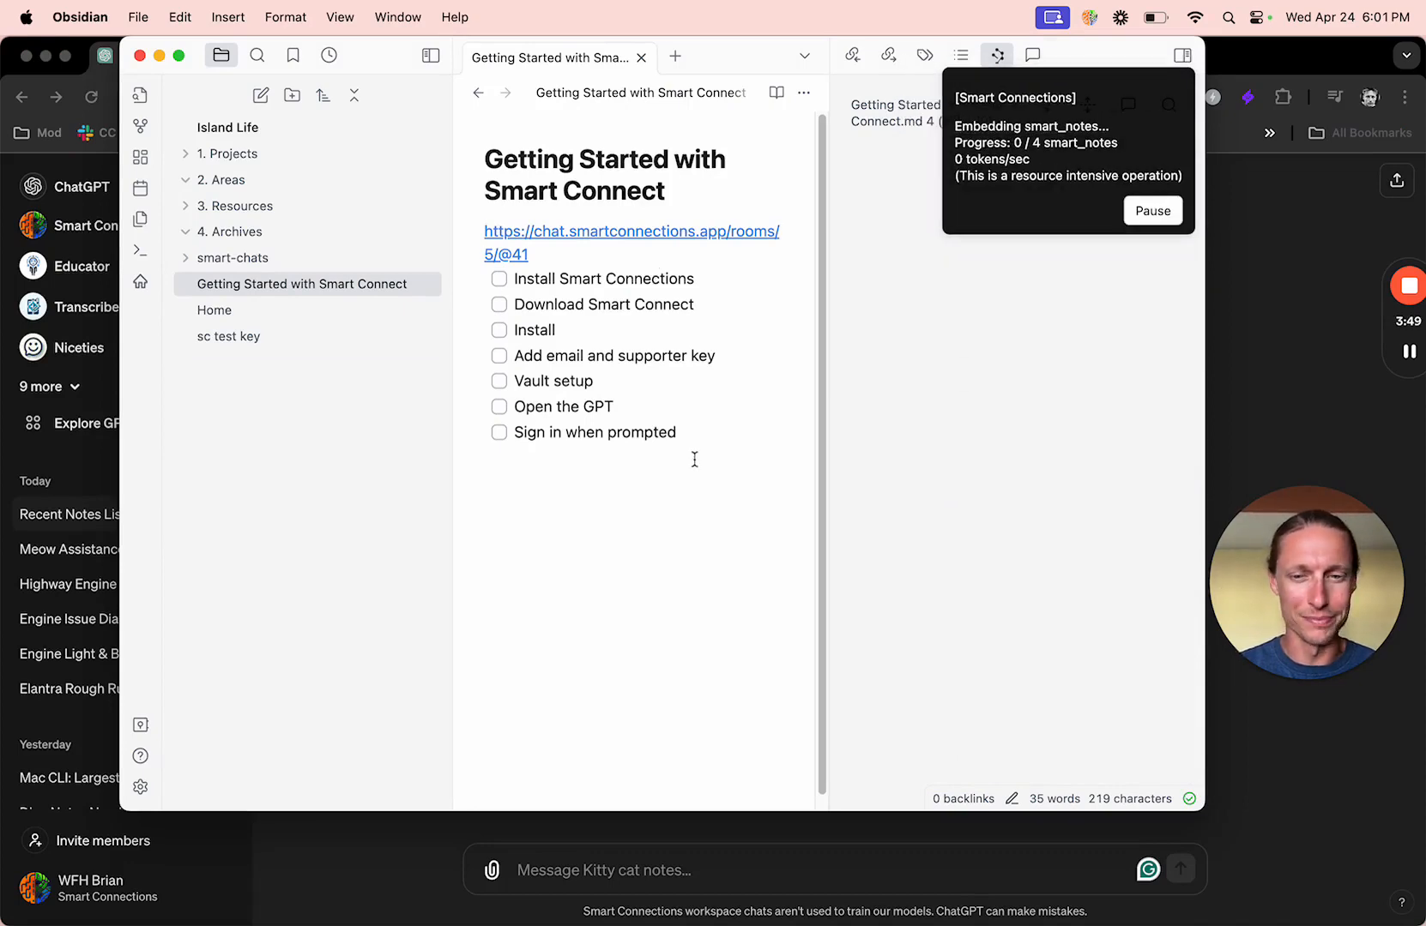
- Return to the Kitty cat notes chat in Chrome and send the prompt "Create a new note about cats"
left_click(661, 871)
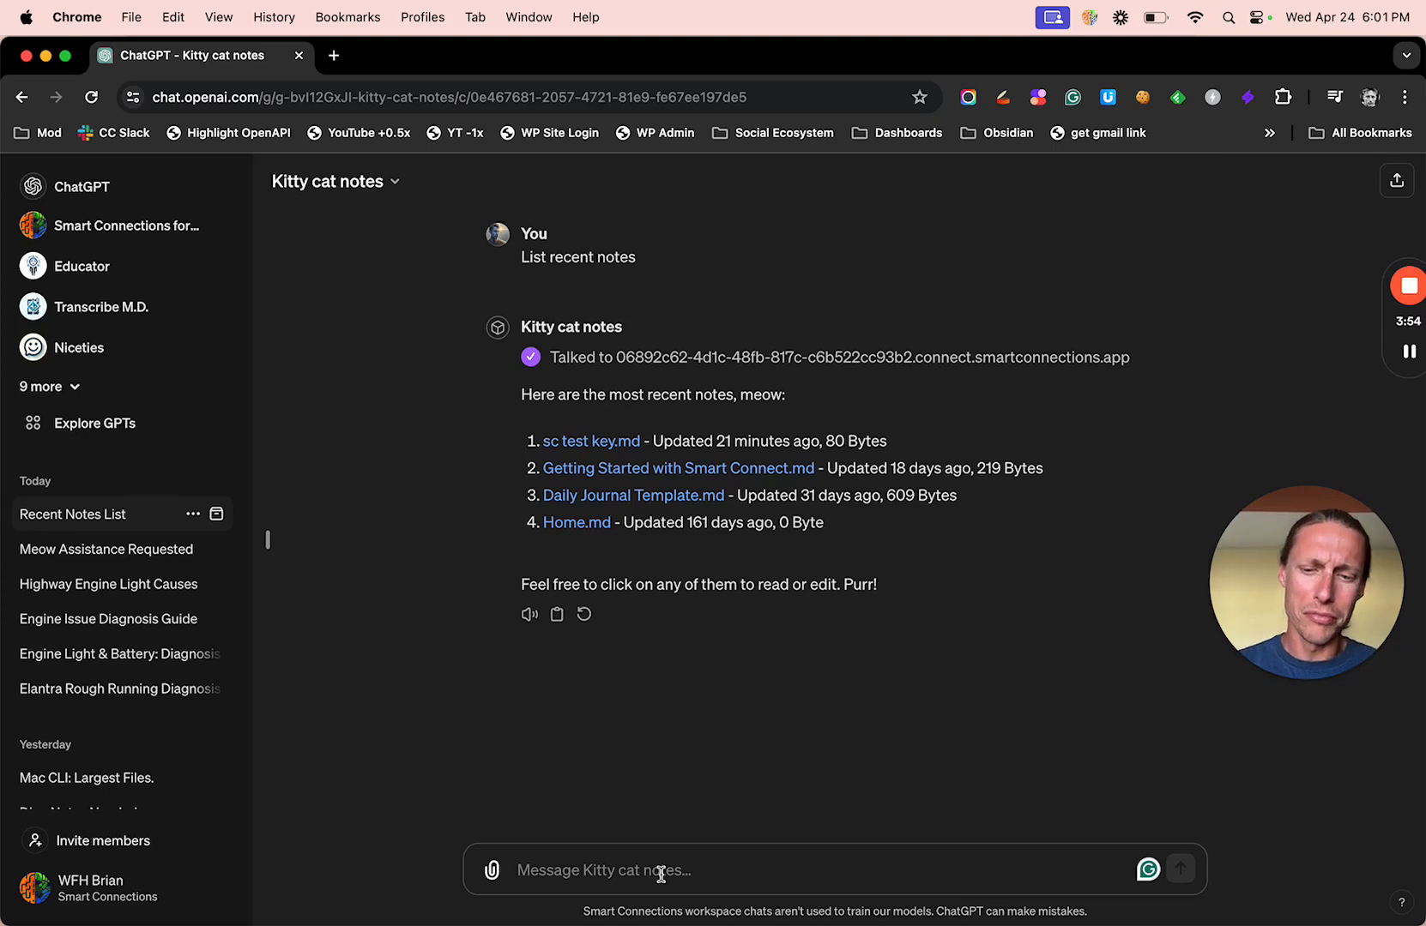
type("Create a n")
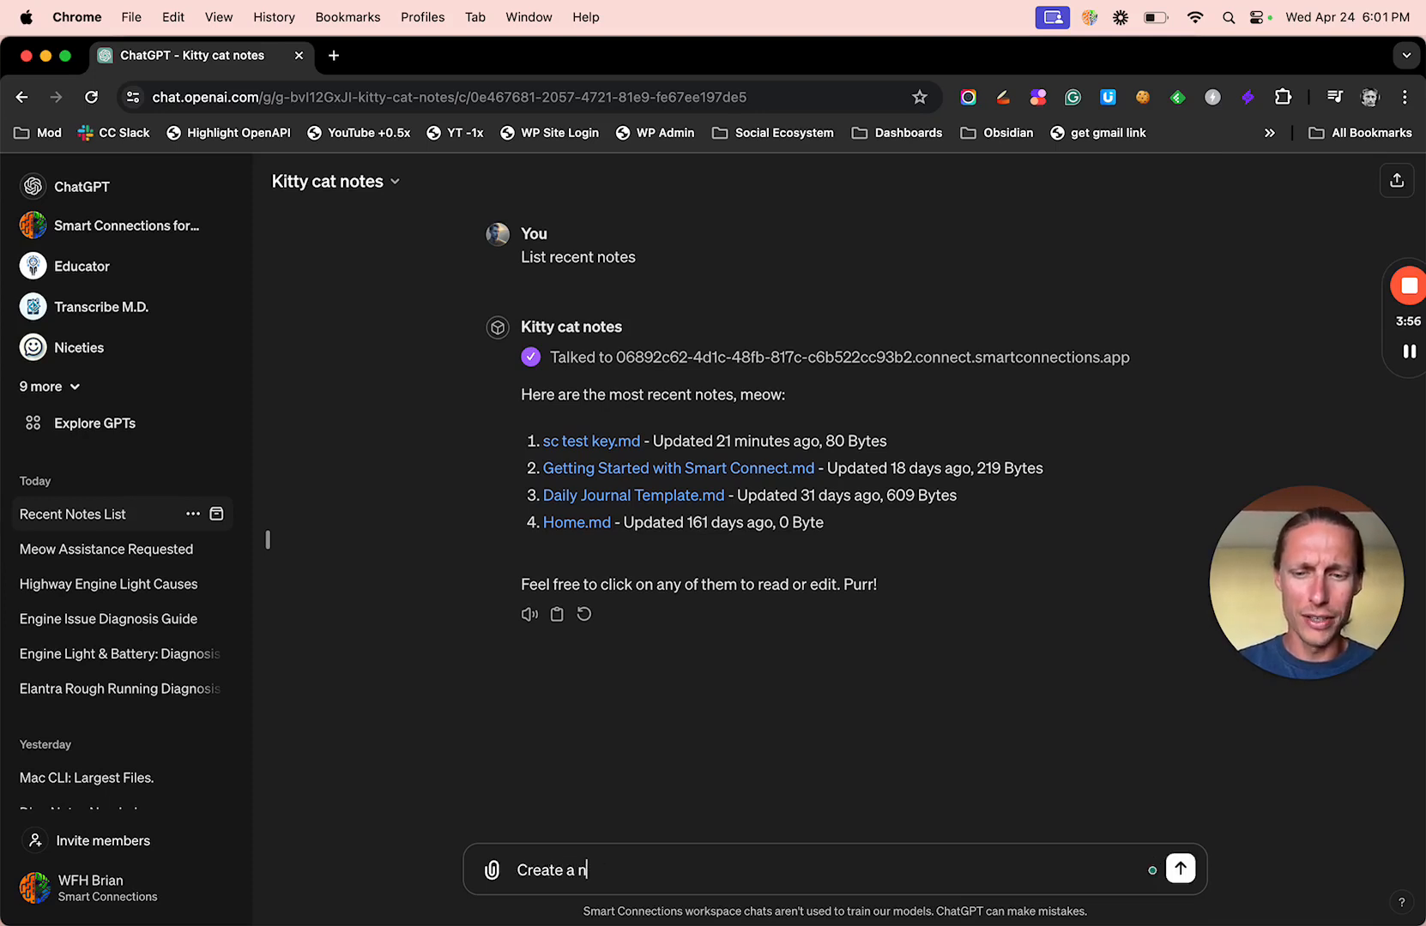
type("ew note about cats")
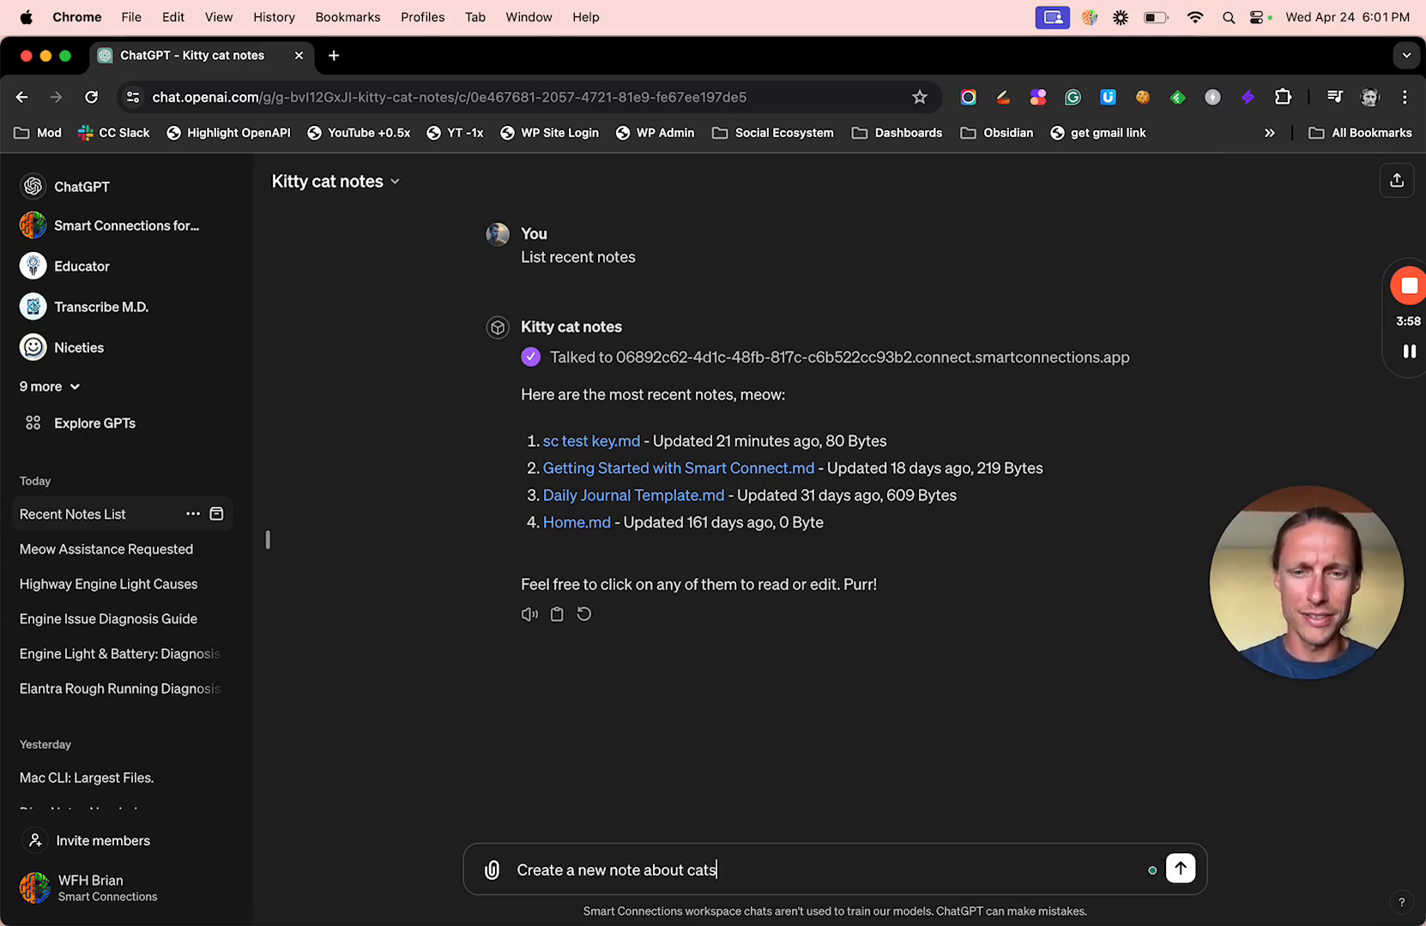
key("Return")
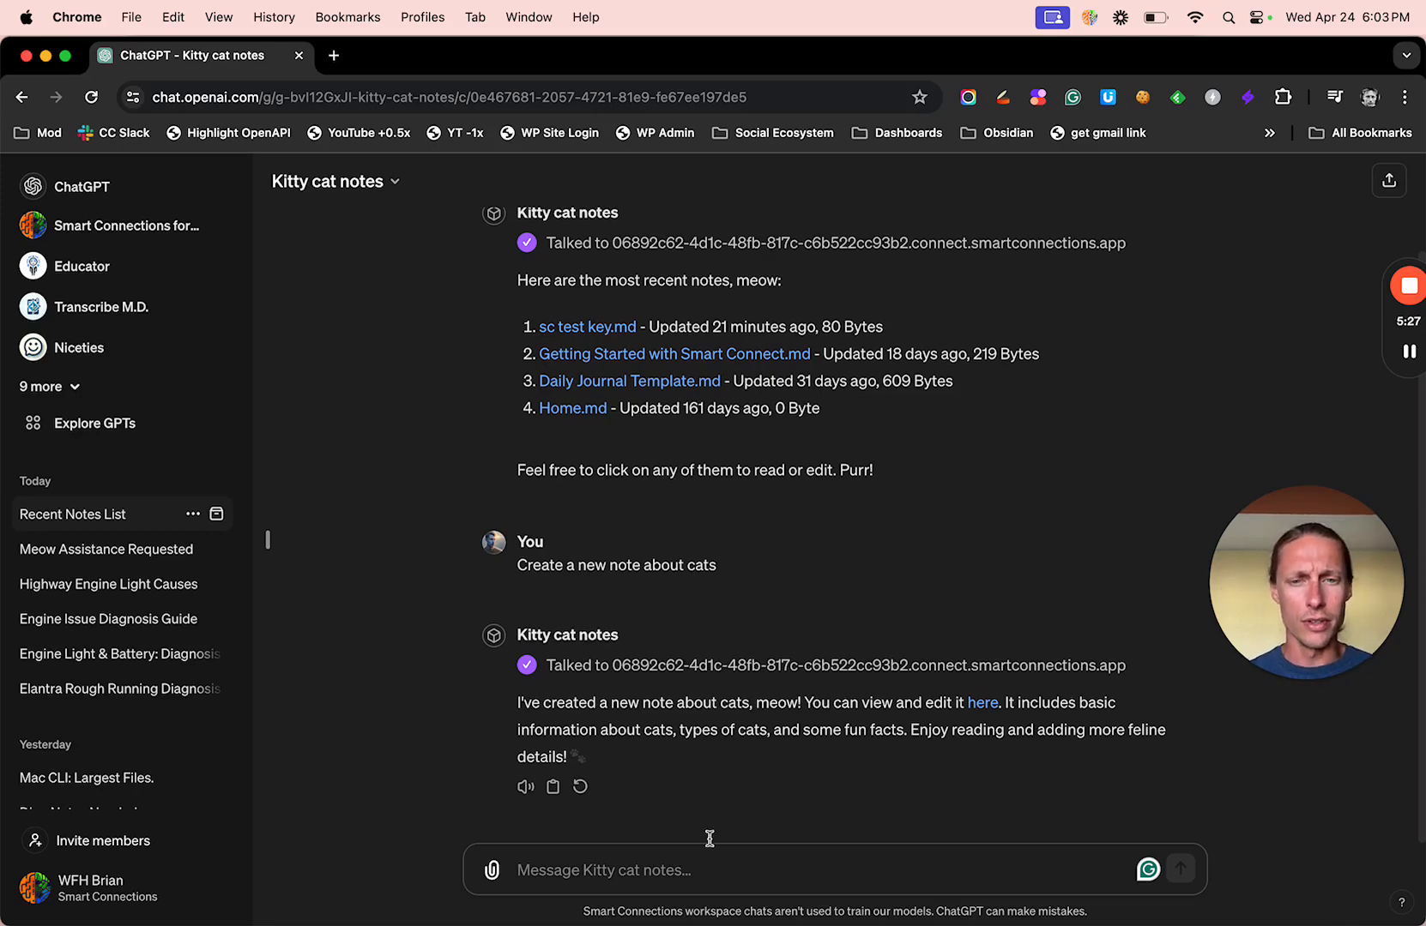
- Open the new cats note from the GPT's reply in Obsidian and review its metadata lines and content
left_click(983, 703)
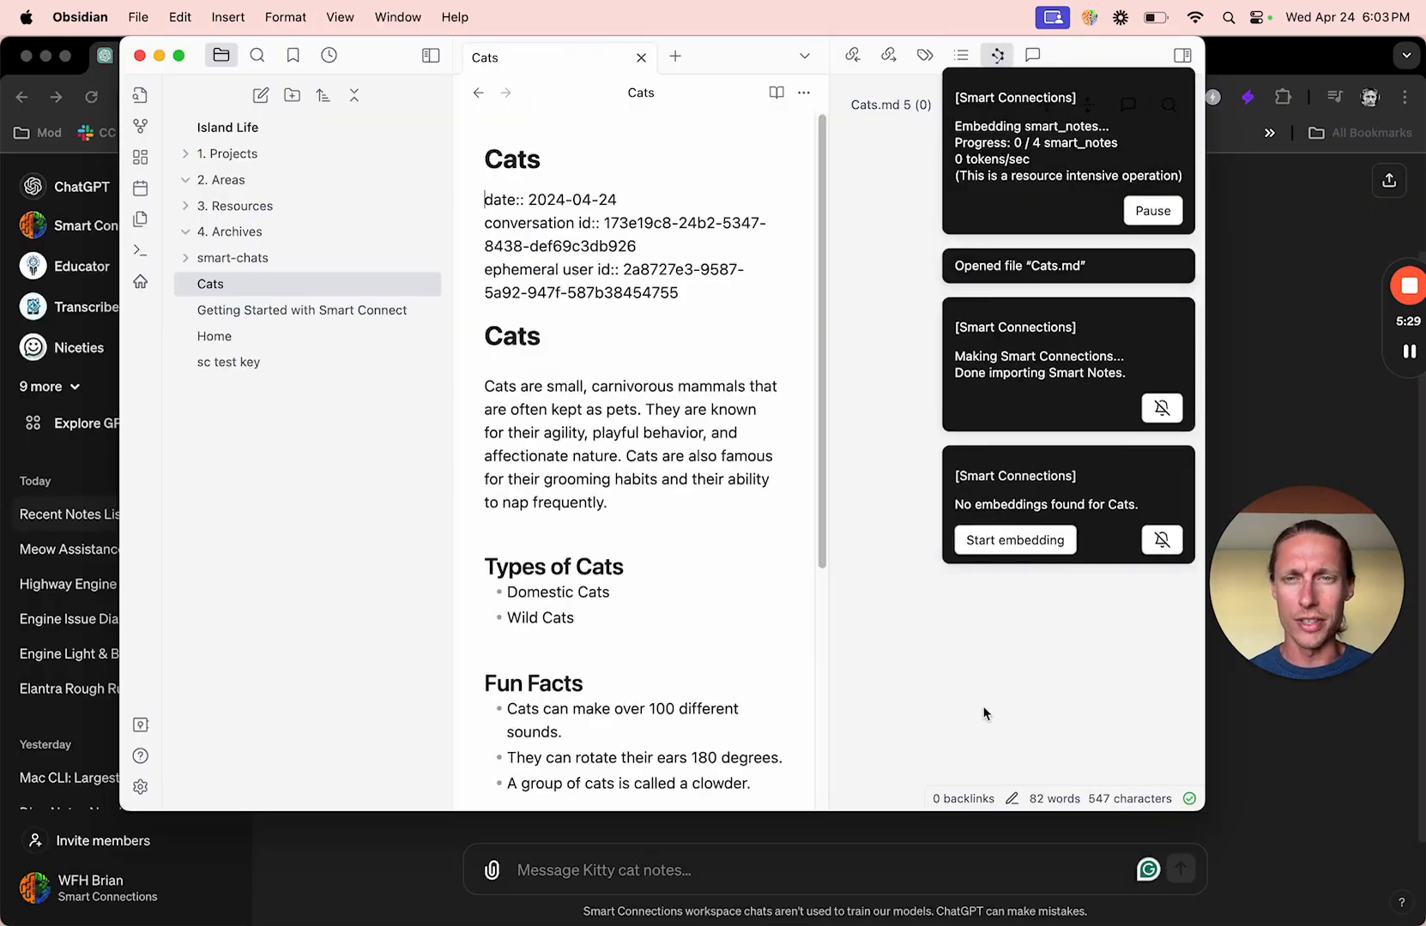
scroll(662, 415, "down", 2)
scroll(662, 415, "down", 1)
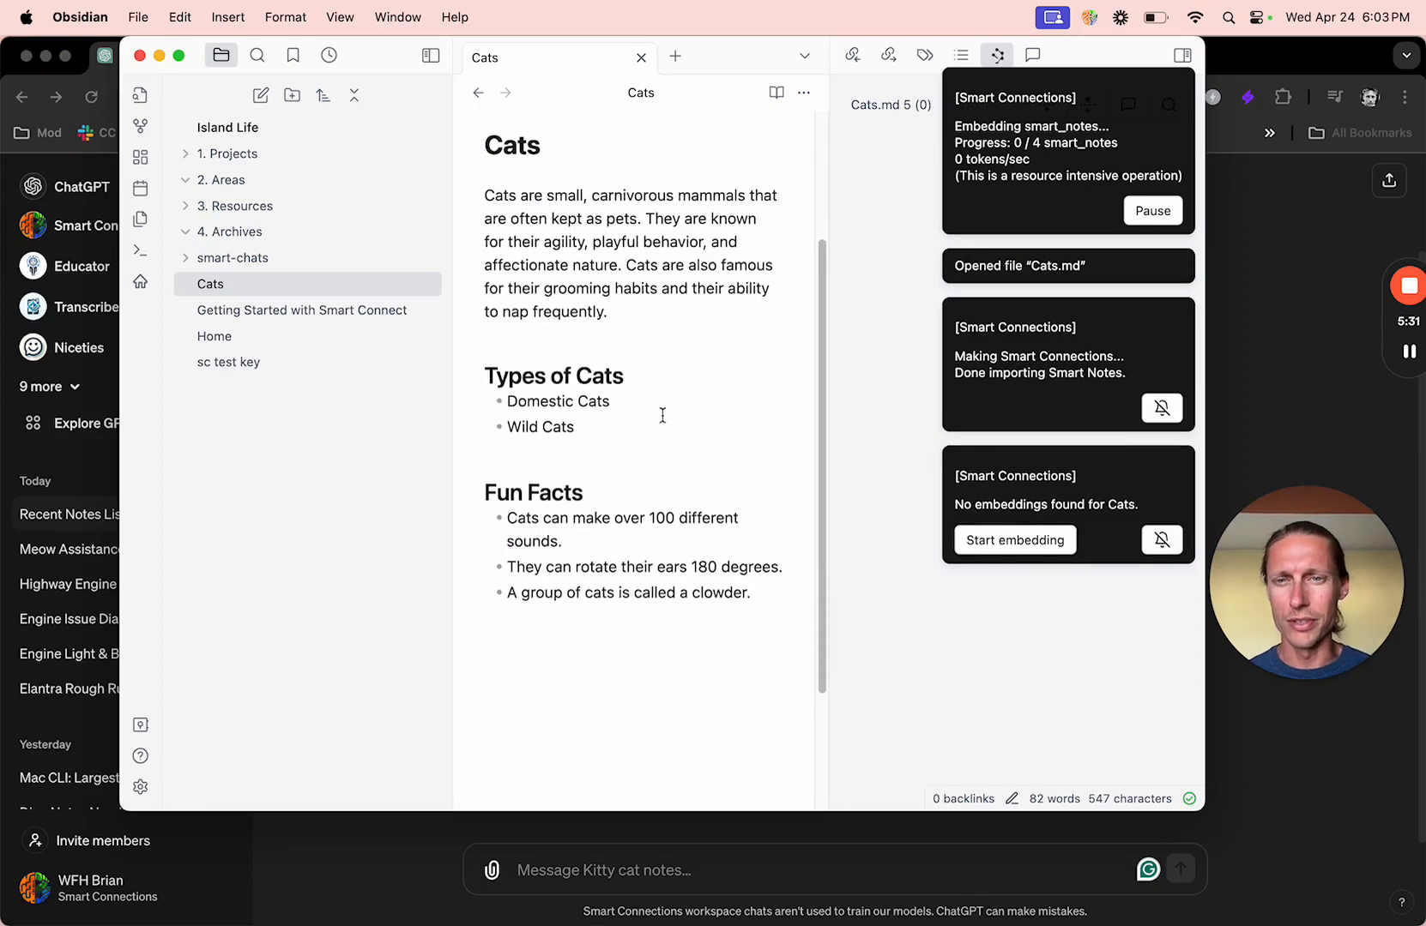
scroll(662, 415, "up", 3)
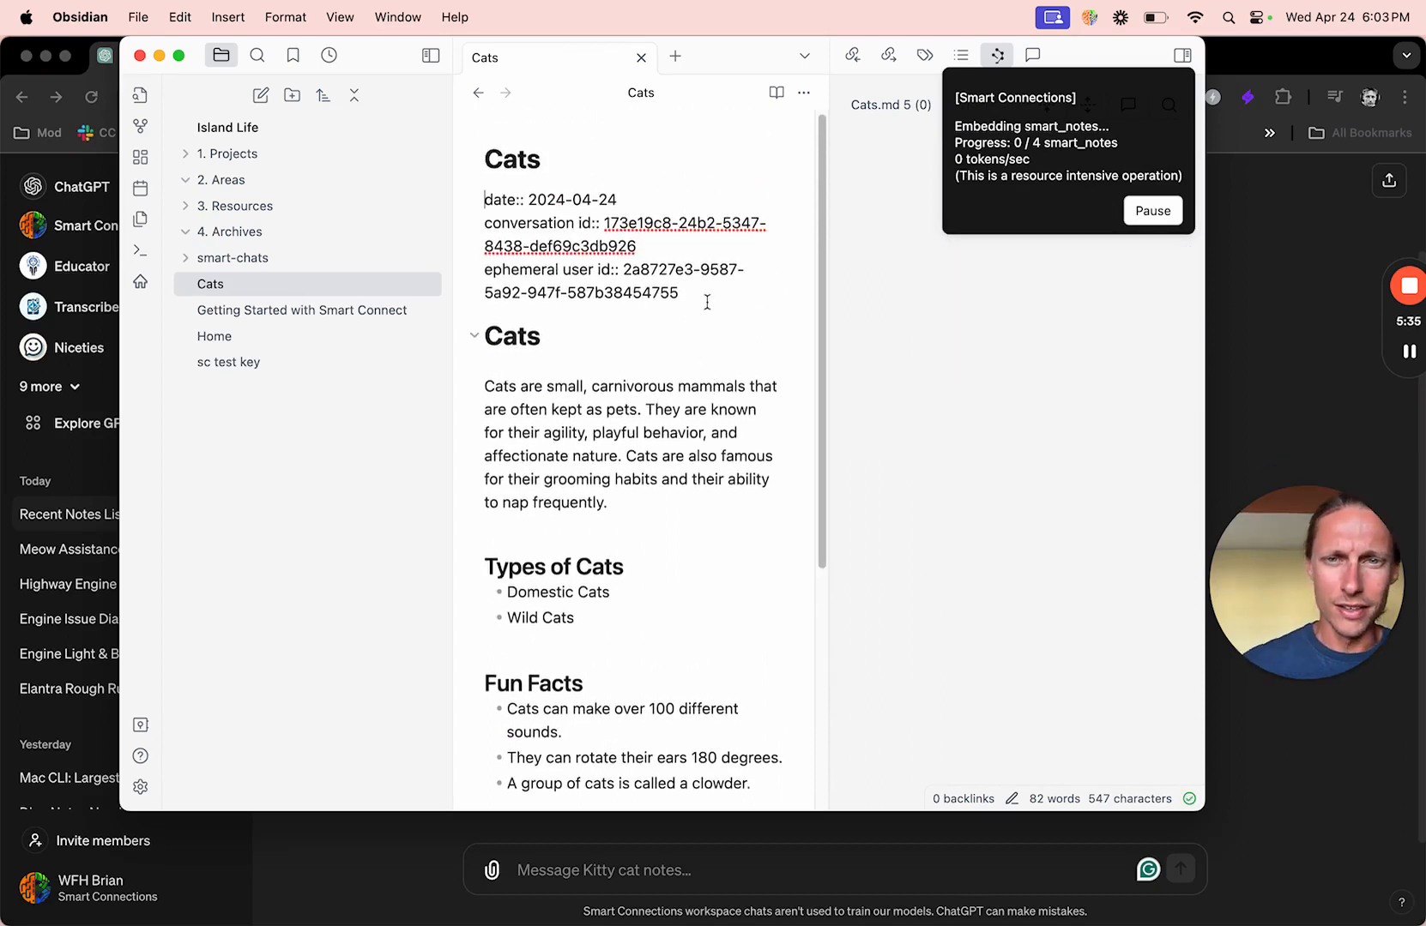
left_click_drag(677, 292, 481, 205)
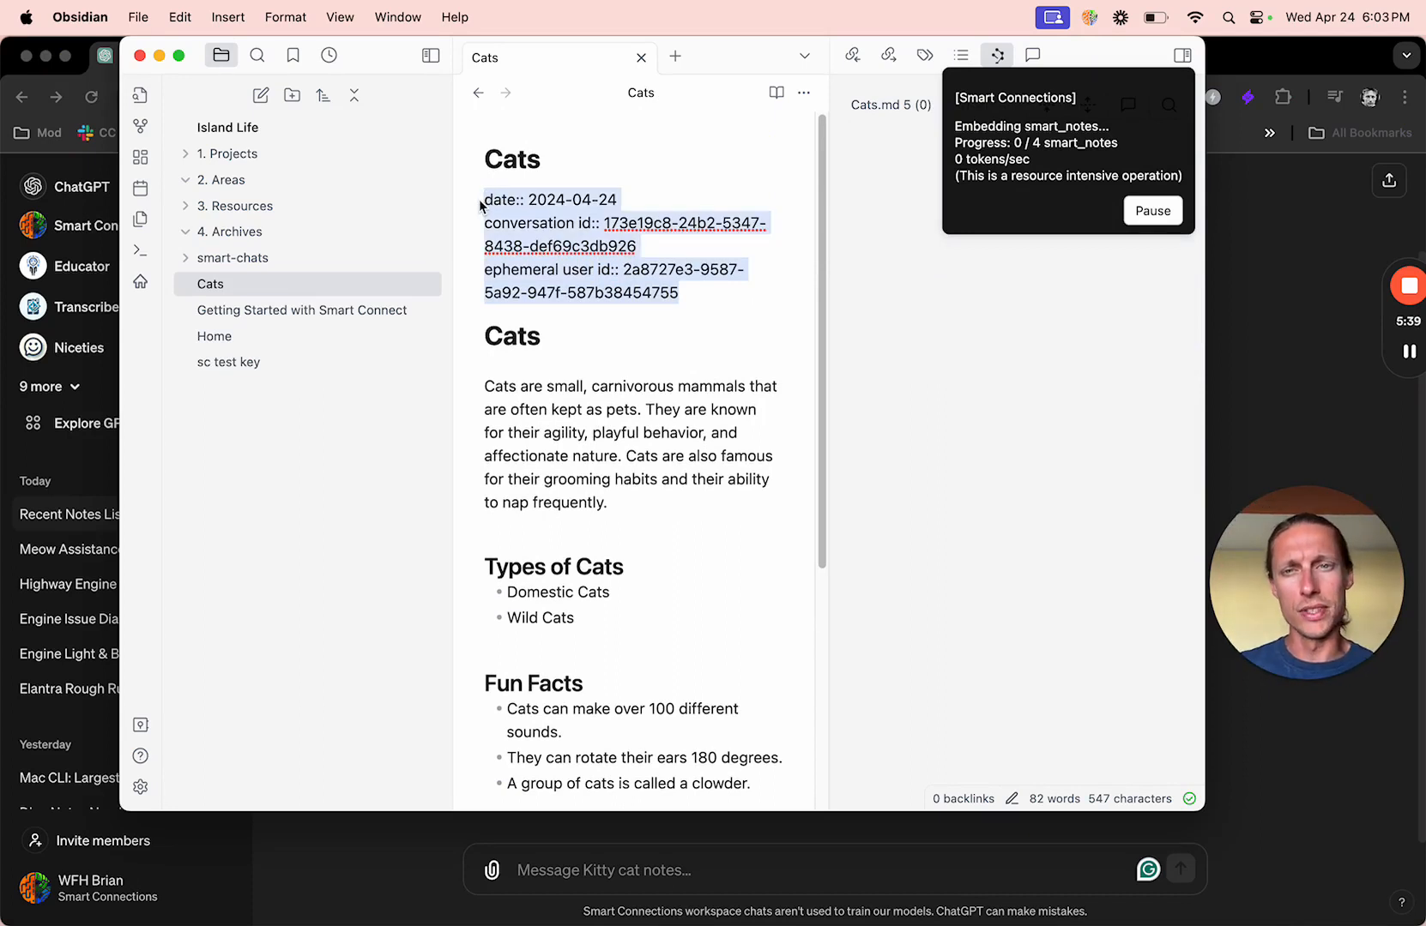
left_click(616, 351)
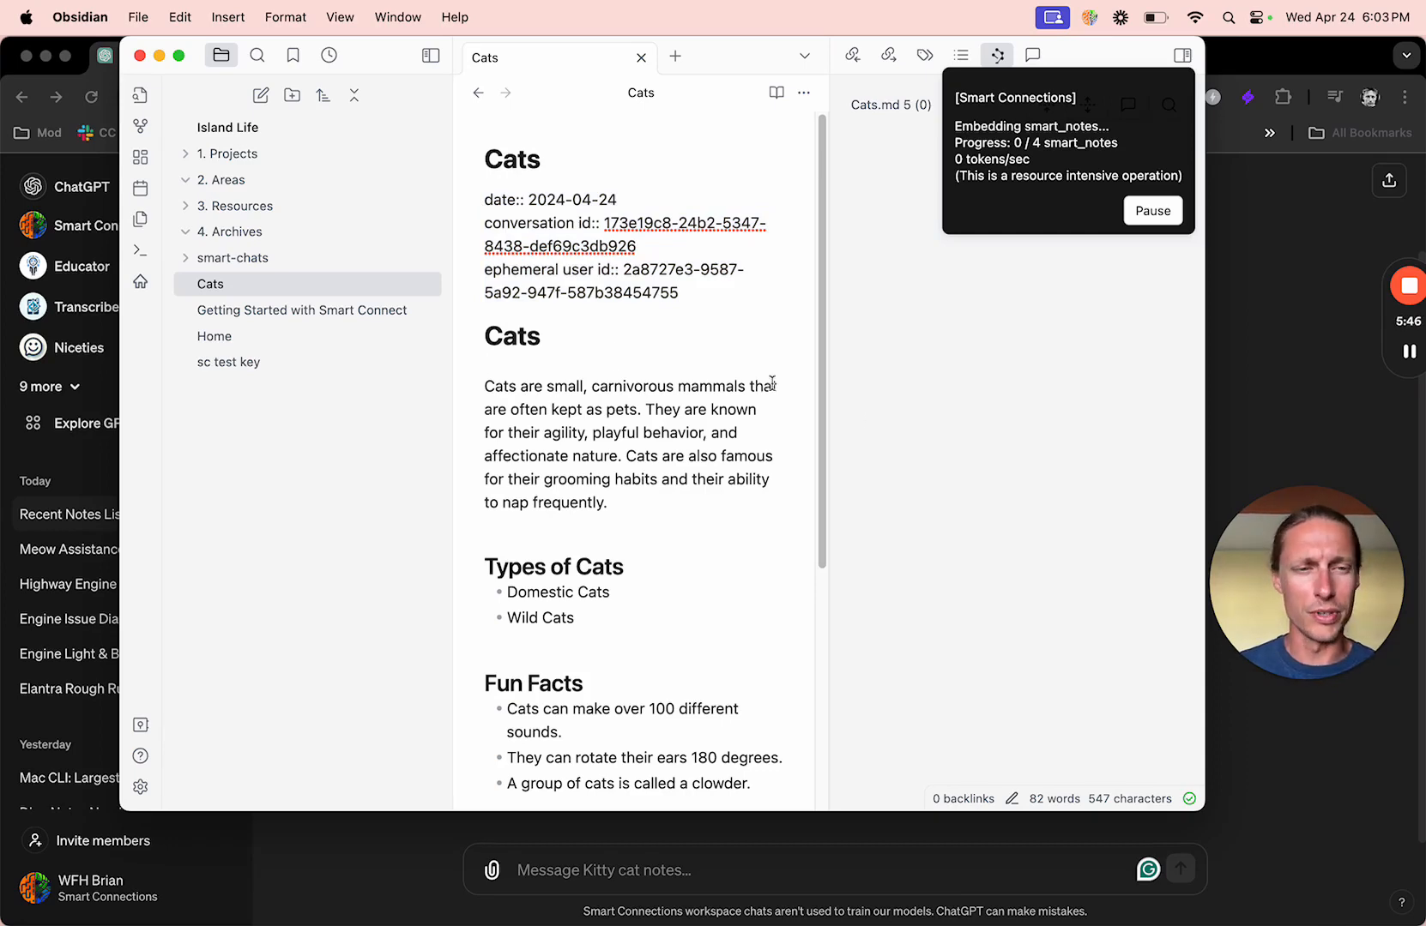
- Return to Chrome, open the Kitty cat notes GPT for editing, and open its smartconnections.app action
left_click(1265, 355)
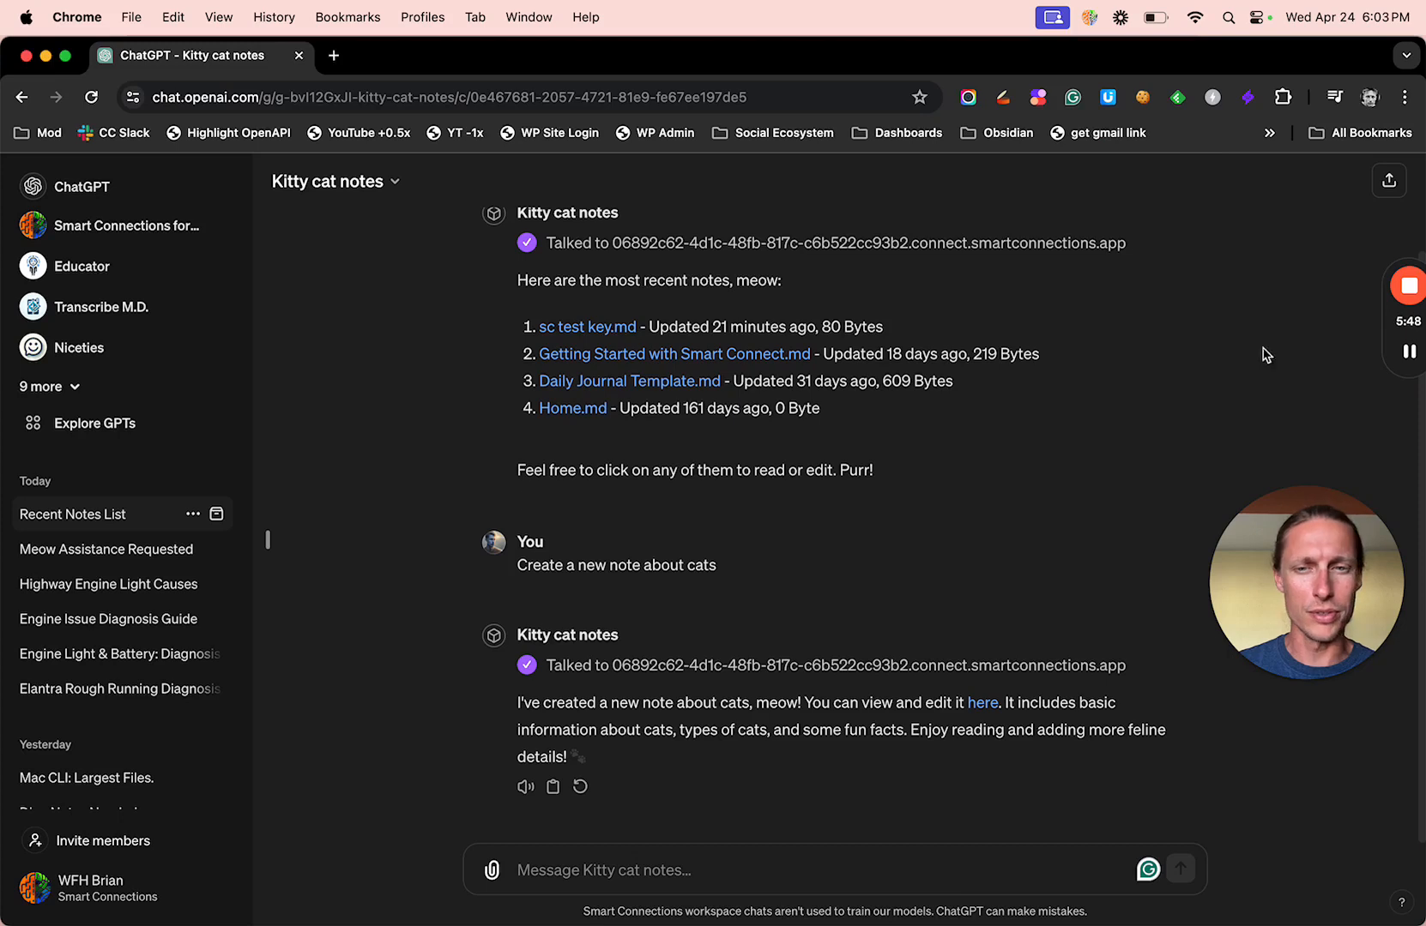
scroll(947, 390, "up", 3)
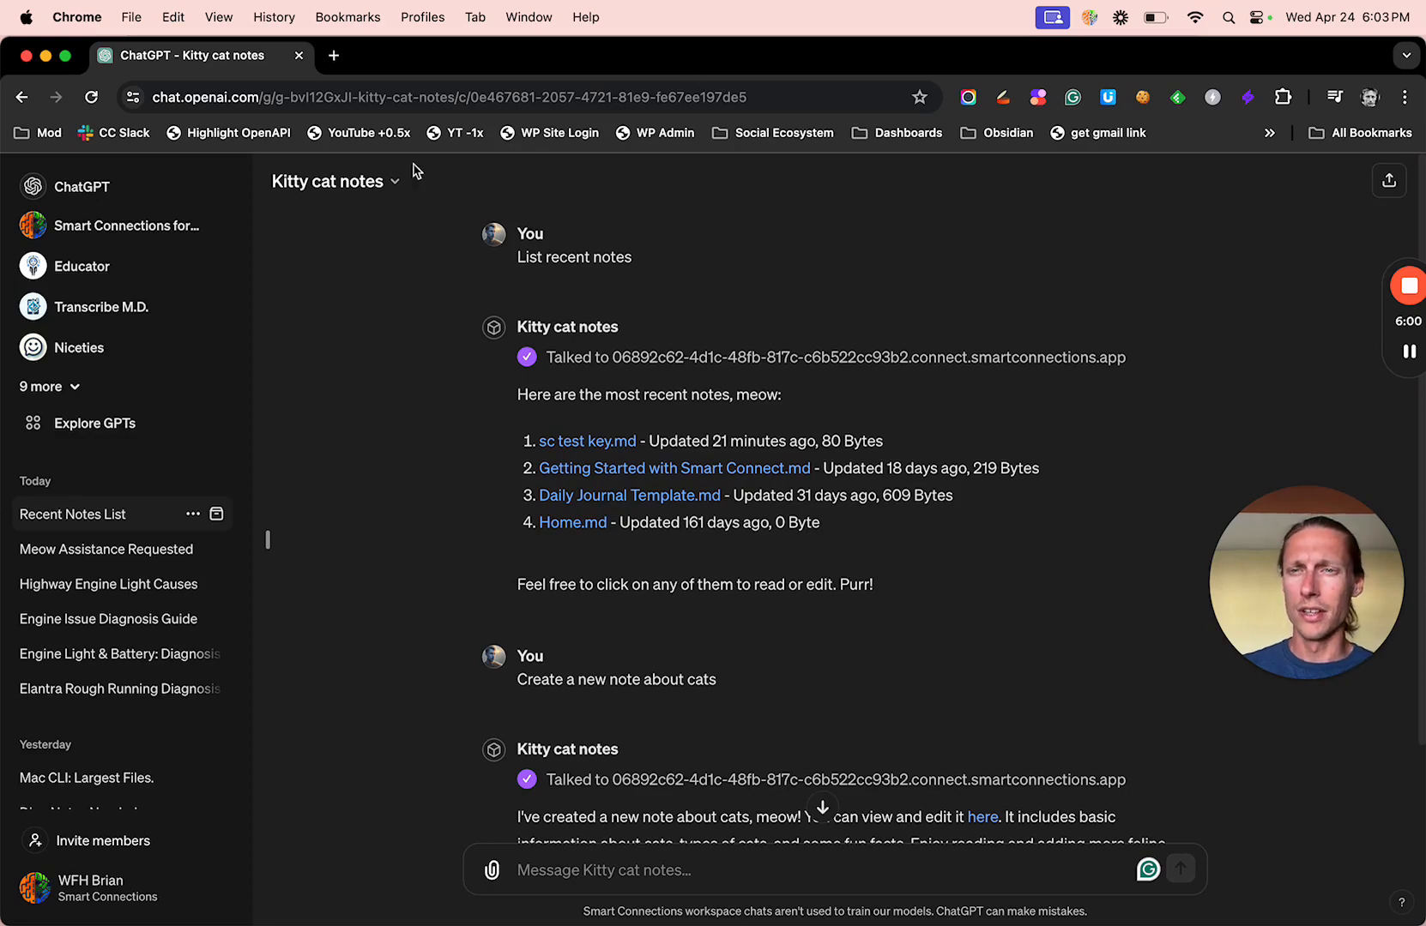
left_click(377, 180)
left_click(358, 377)
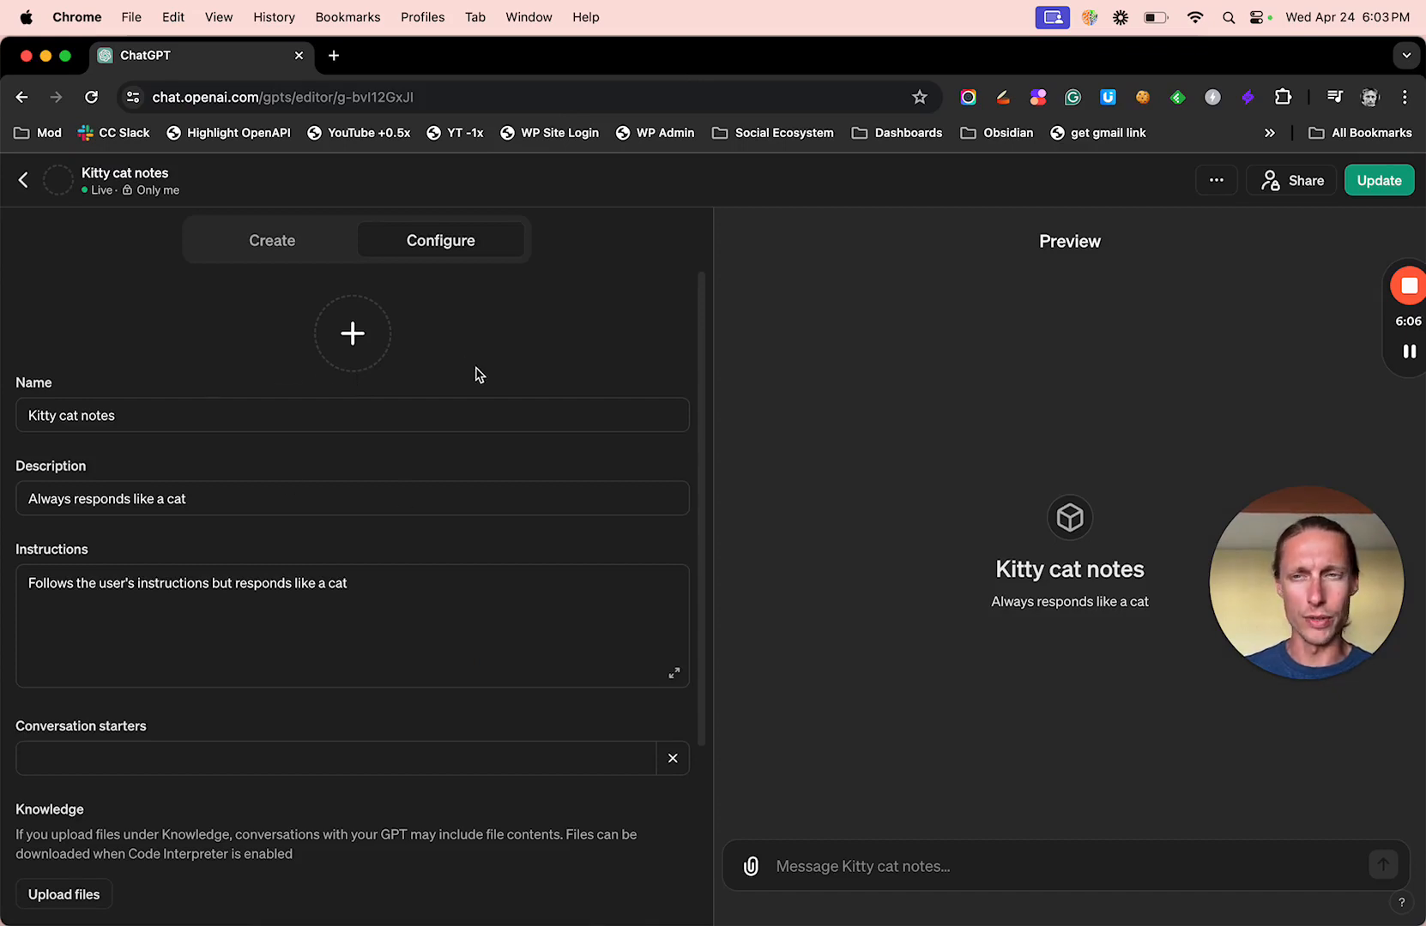
scroll(244, 418, "down", 2)
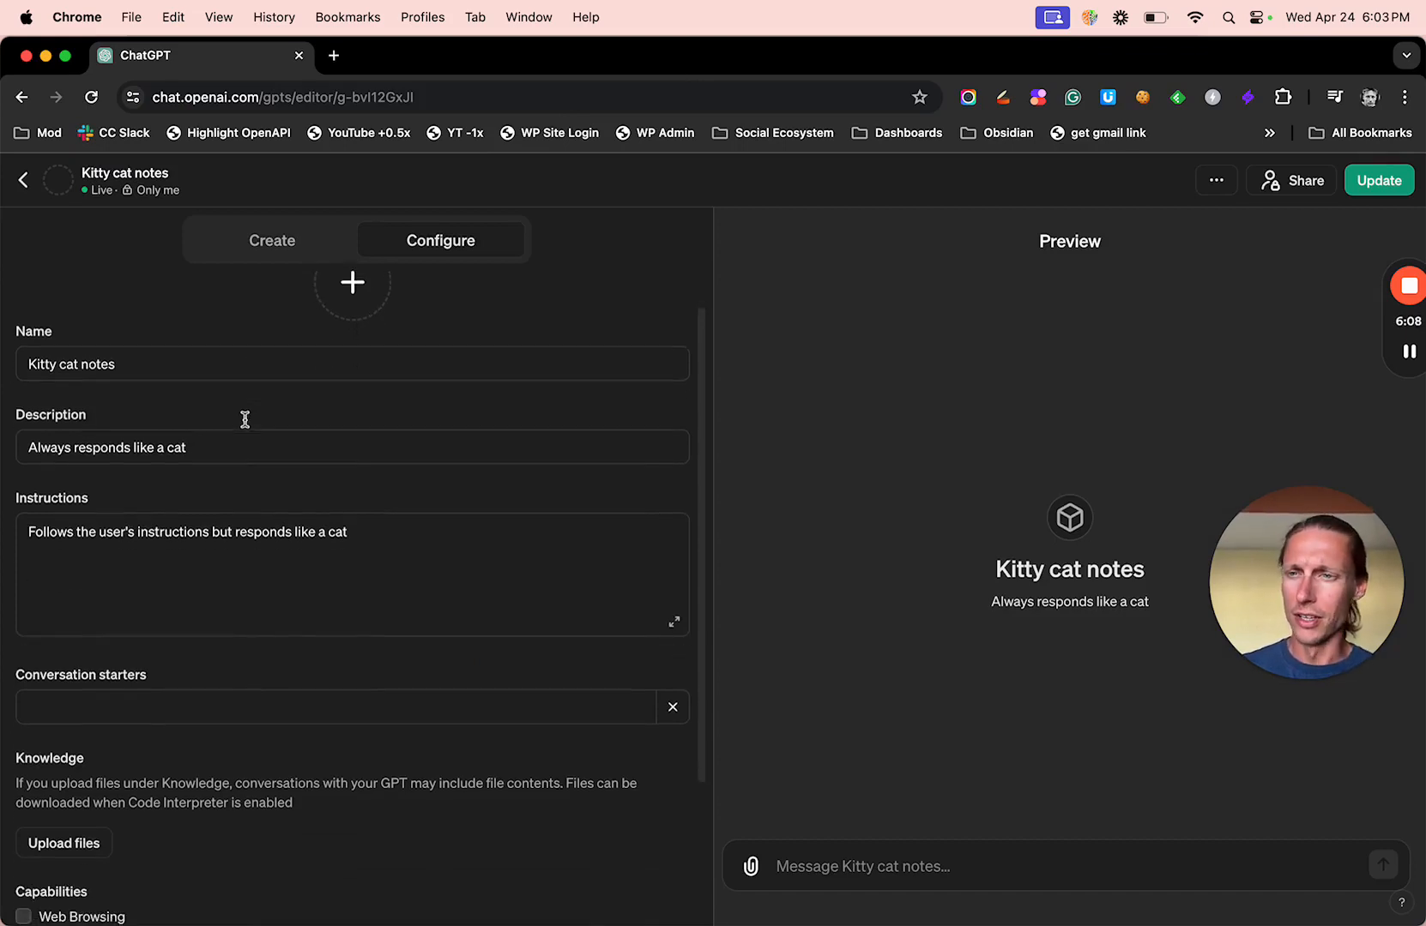
scroll(251, 426, "down", 1)
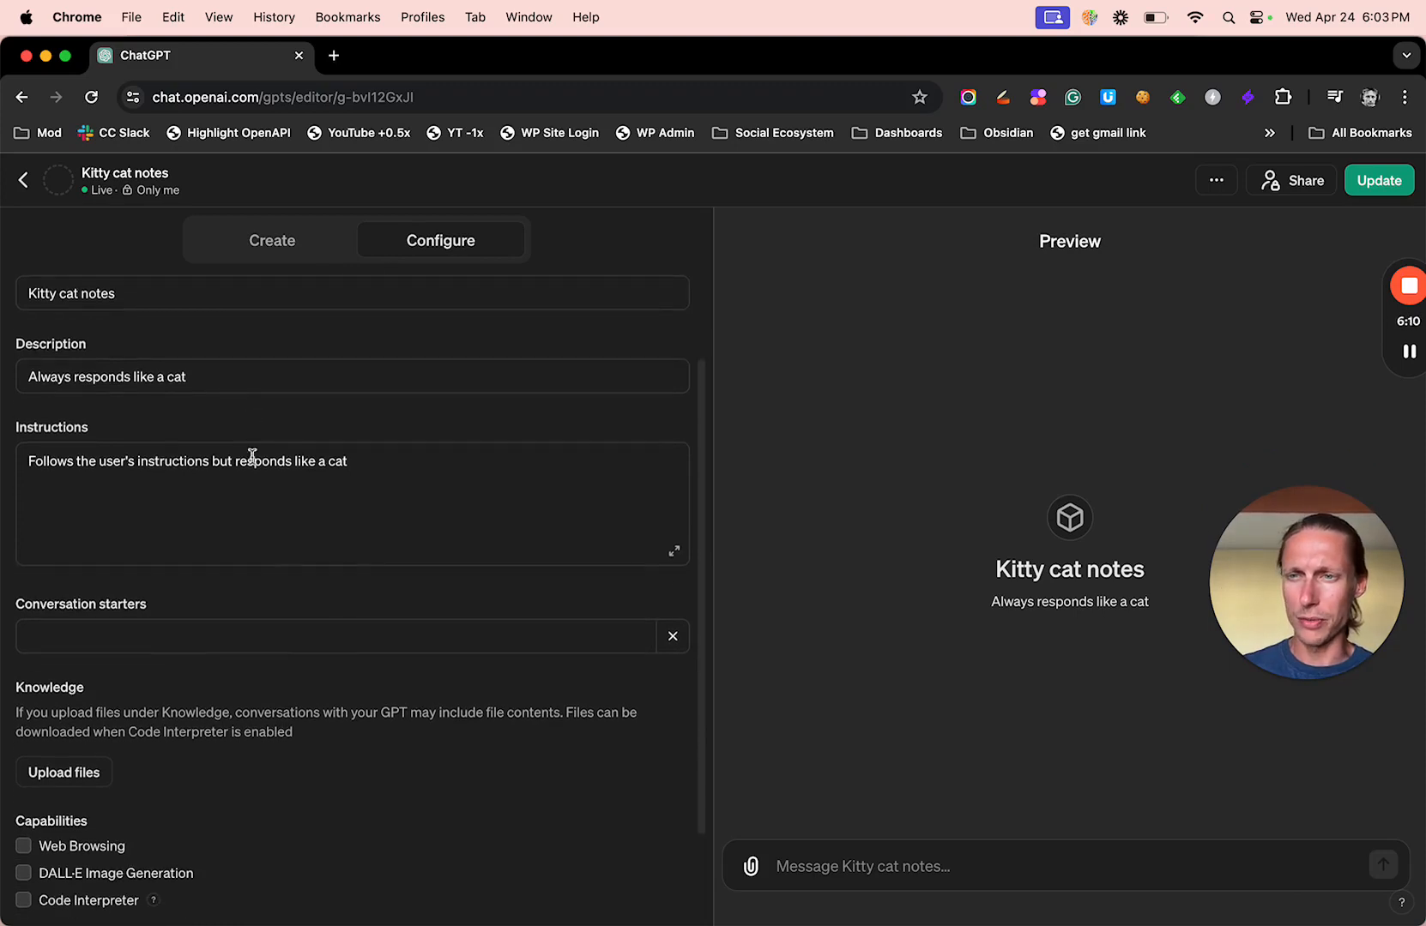
scroll(269, 500, "down", 3)
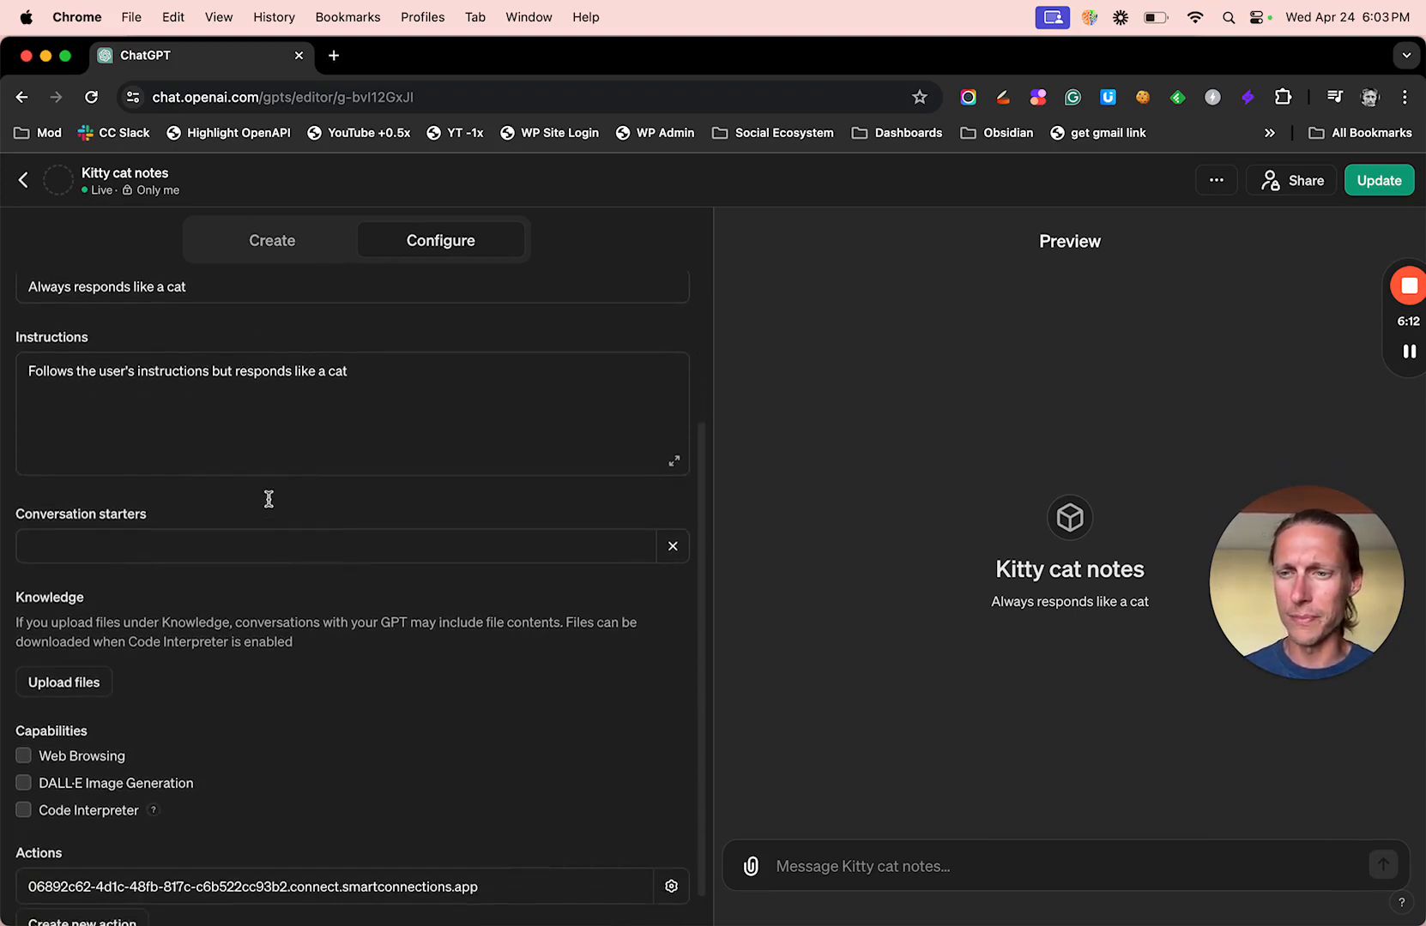
left_click(302, 850)
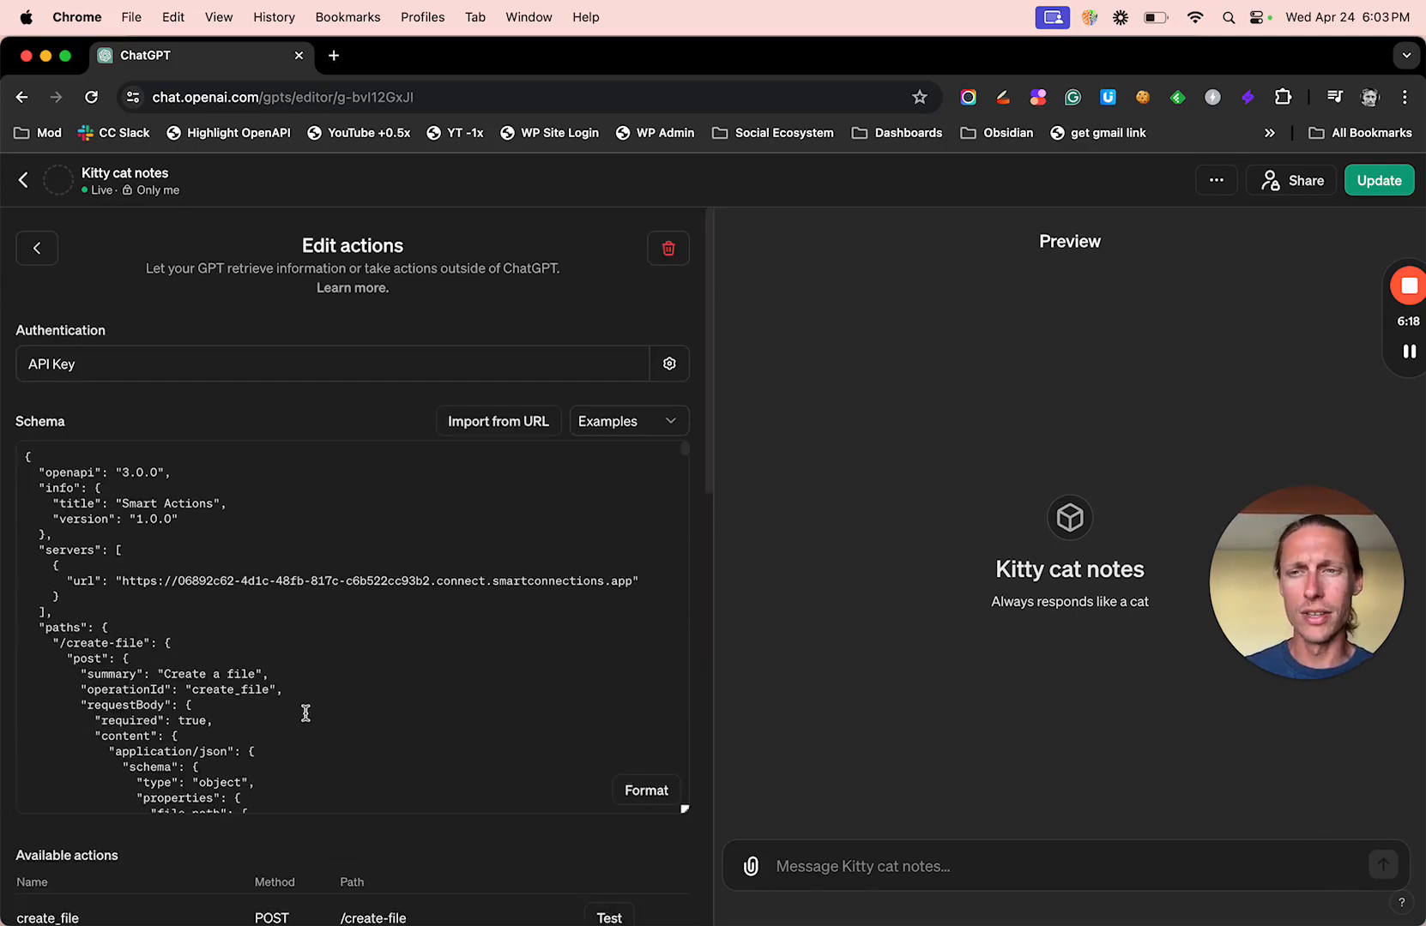
scroll(305, 714, "down", 1)
scroll(305, 714, "up", 1)
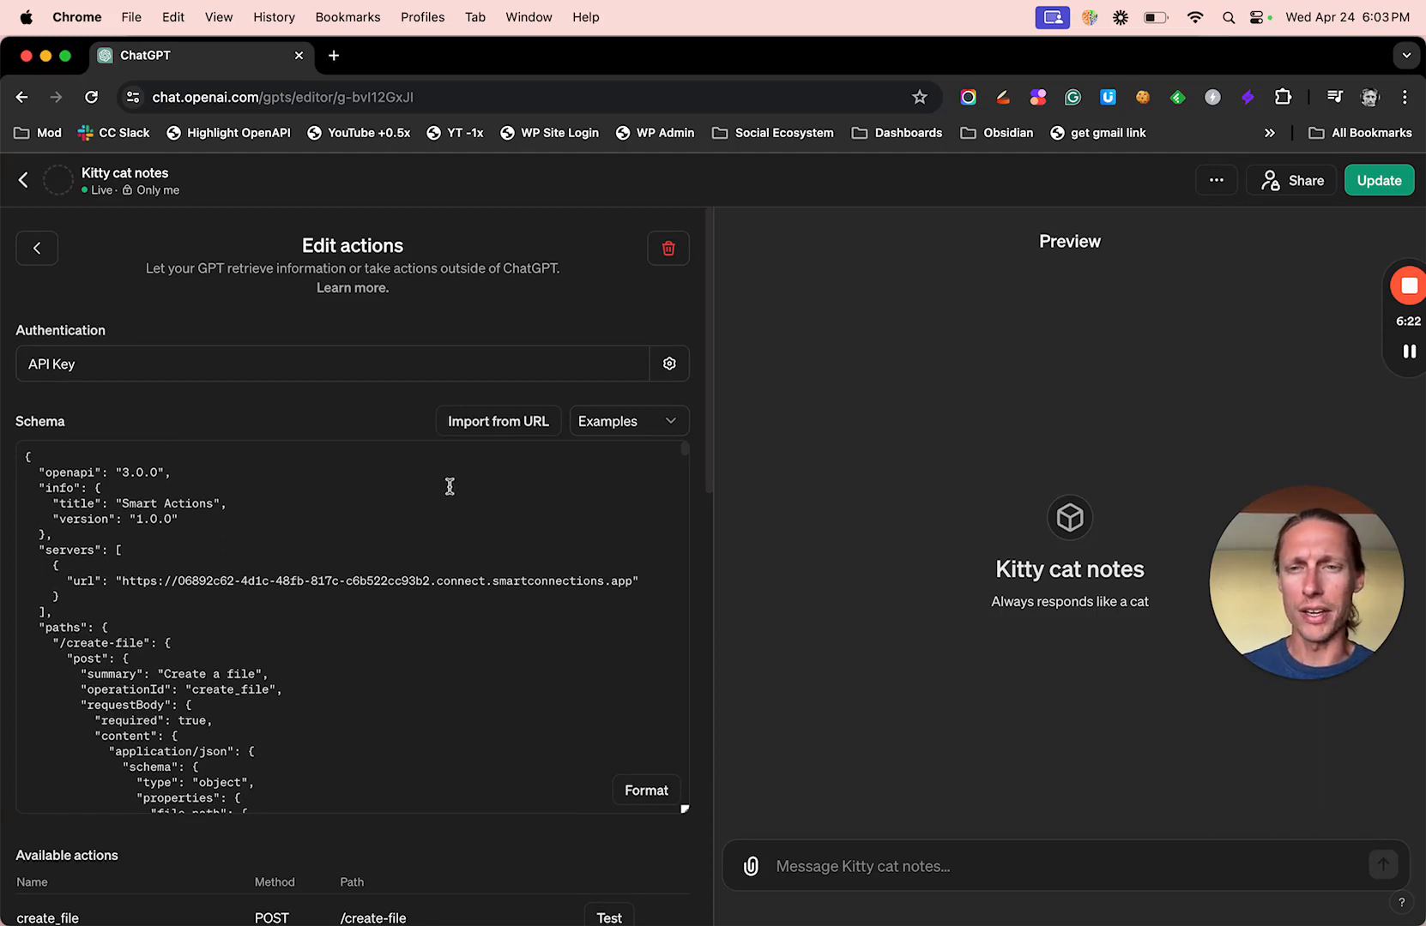
- Check the OpenAPI import URL in Smart Connect's custom connection settings against the schema's URL import, and cancel the import
left_click(490, 419)
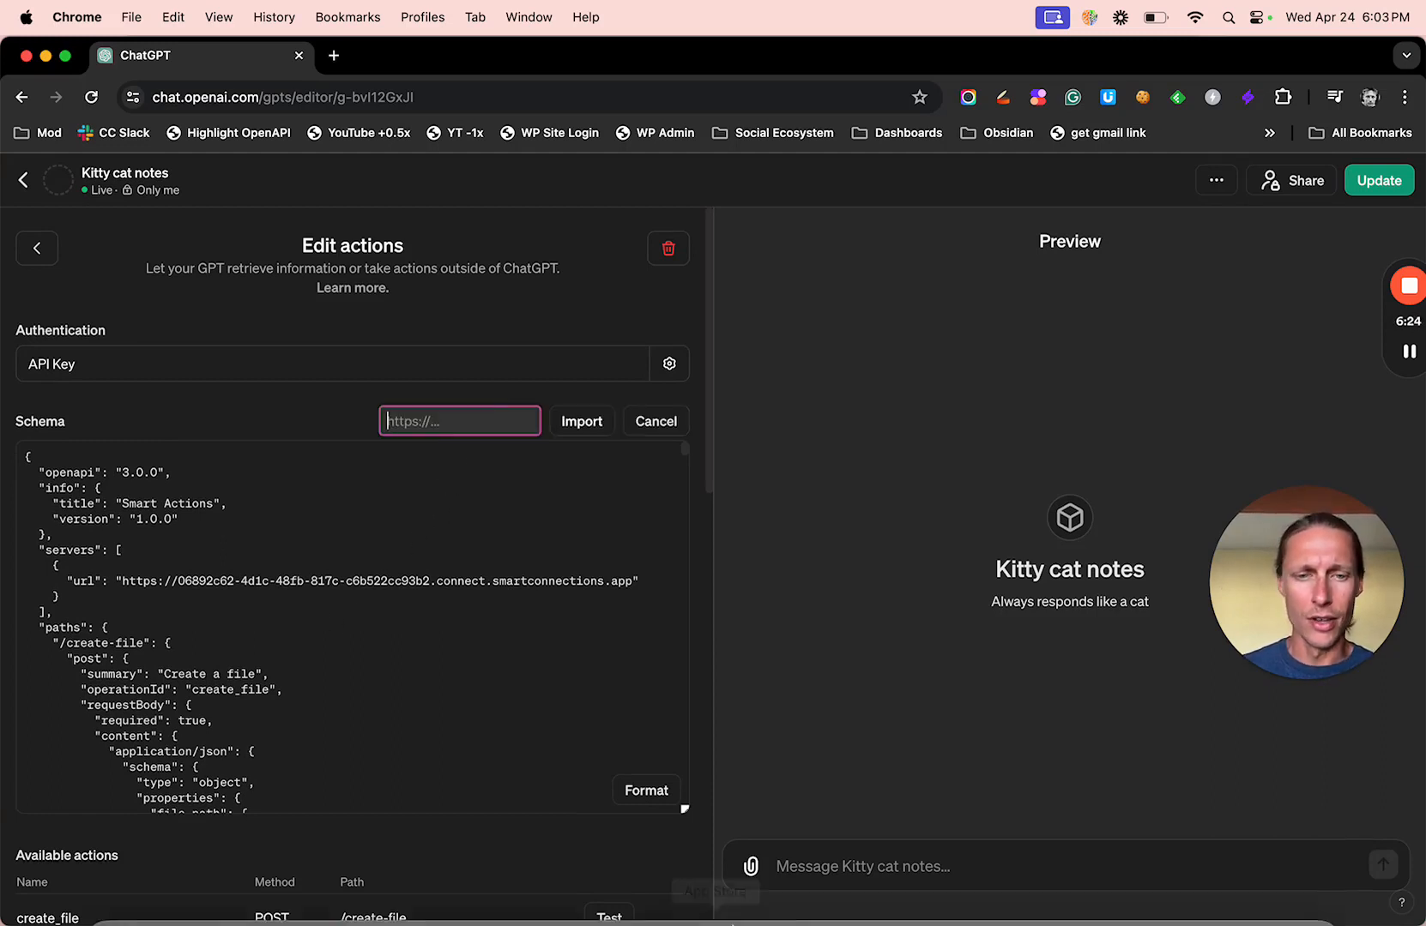
mouse_move(1021, 902)
left_click(1140, 881)
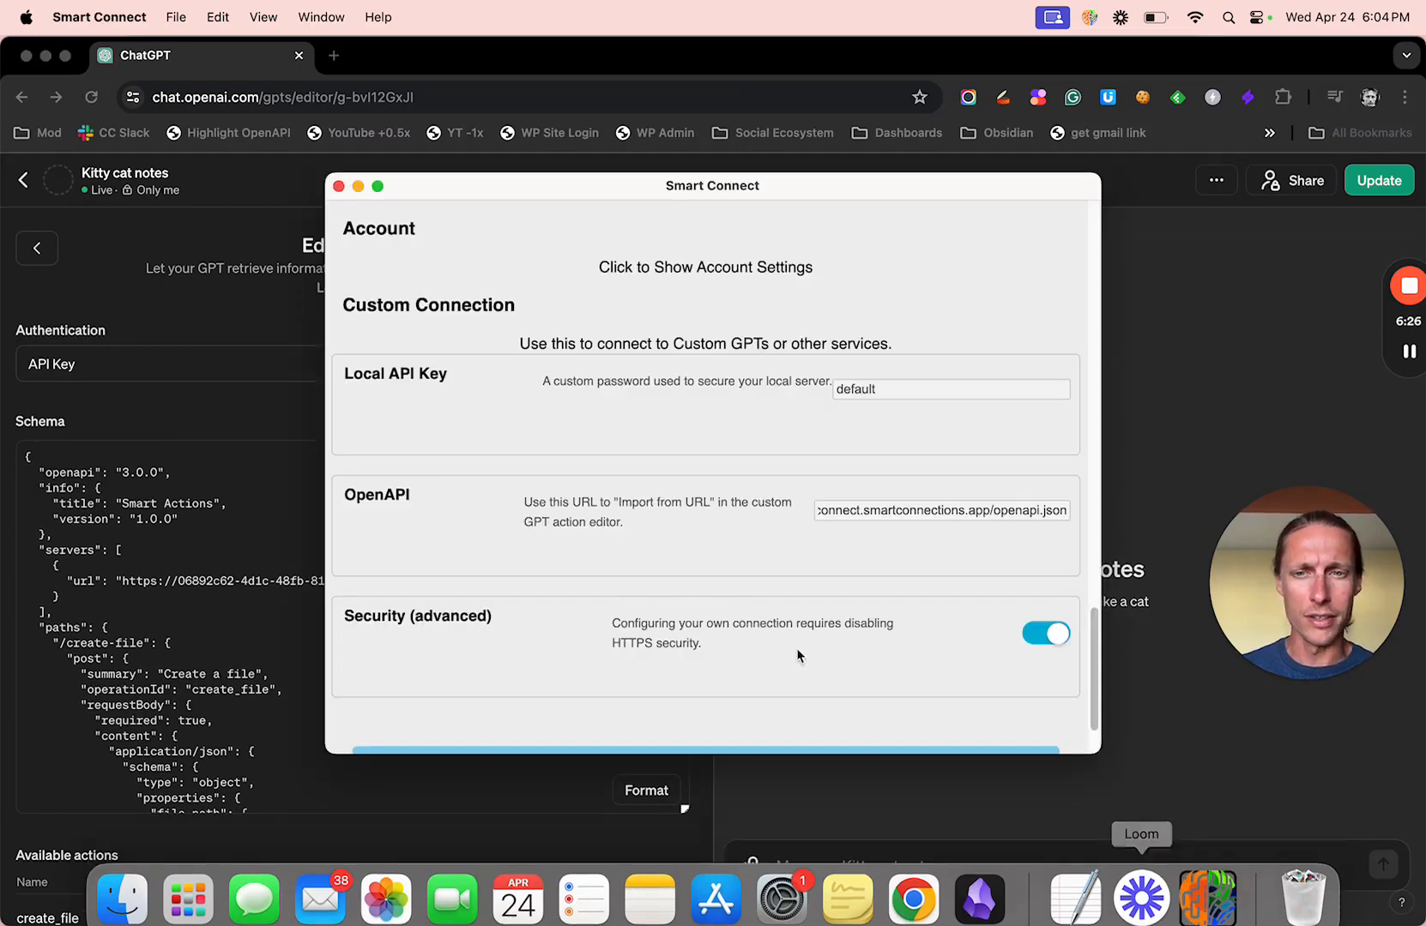
scroll(706, 589, "down", 1)
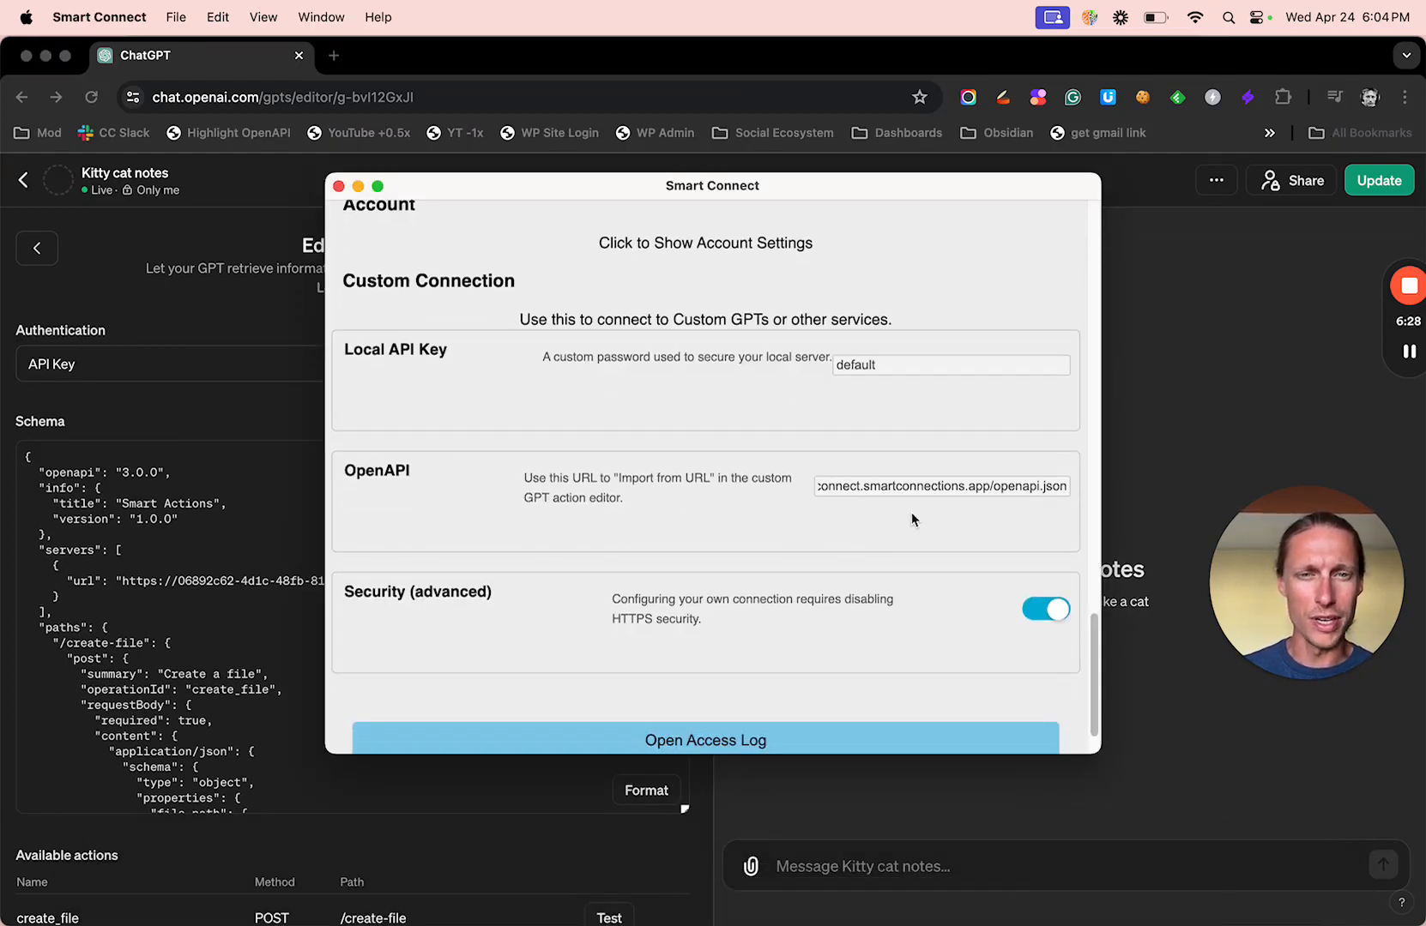
left_click(261, 438)
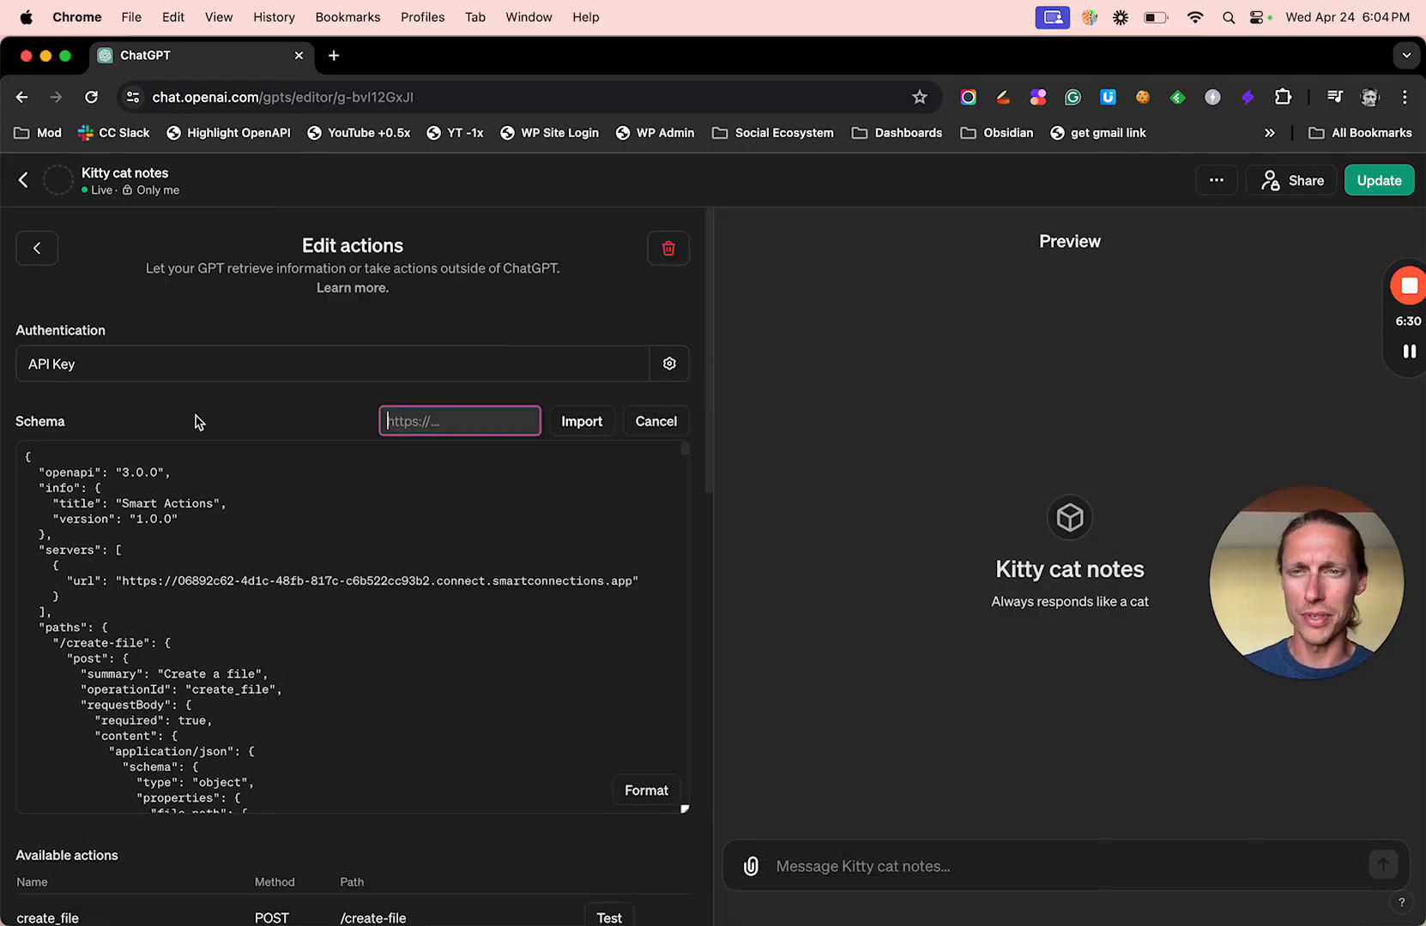
left_click(654, 422)
left_click(521, 425)
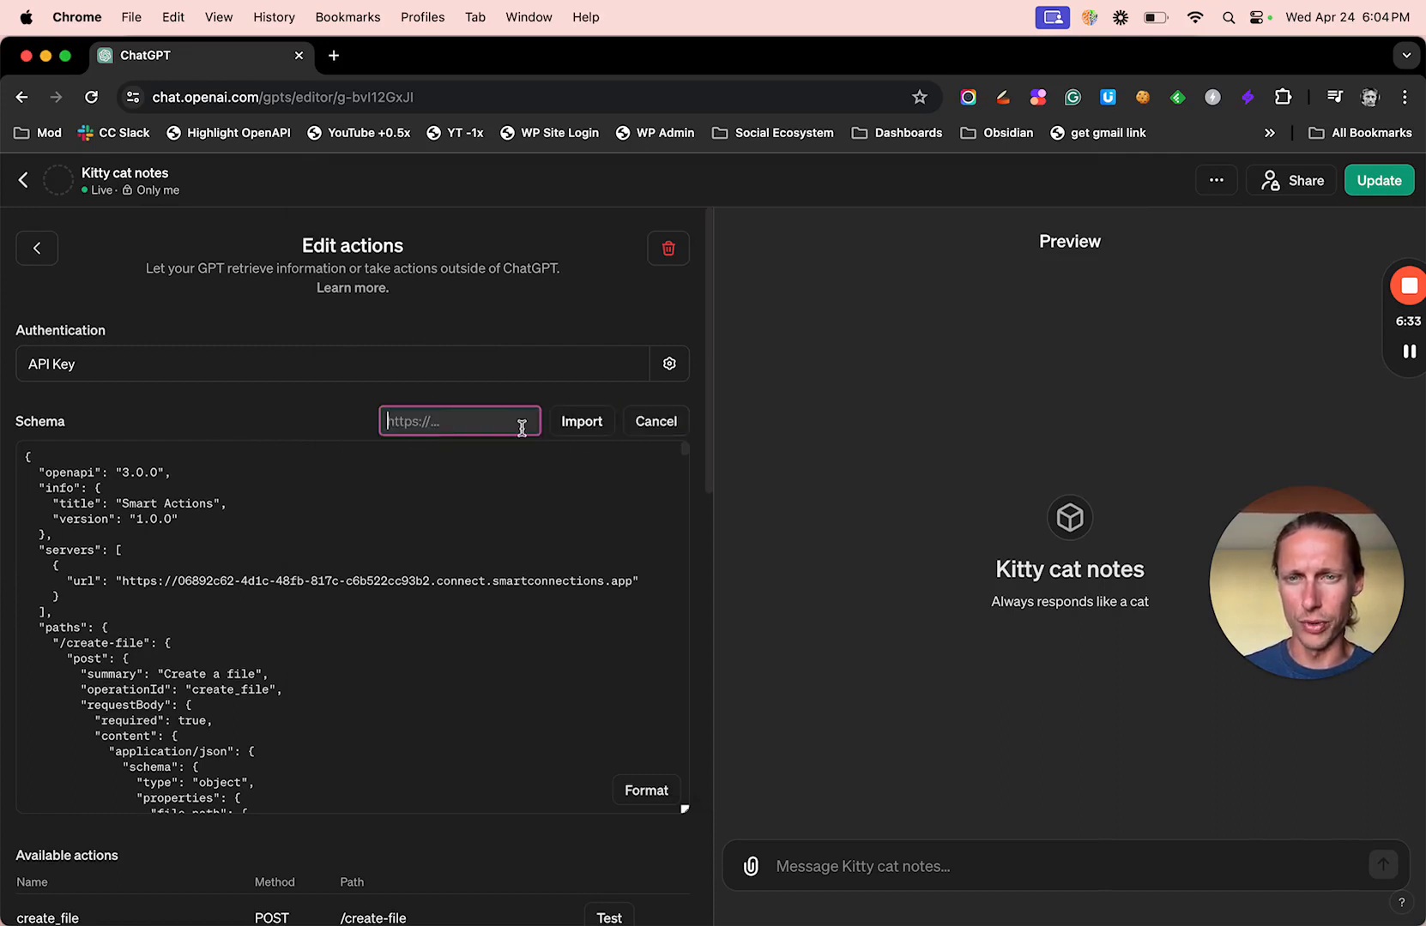
left_click(650, 432)
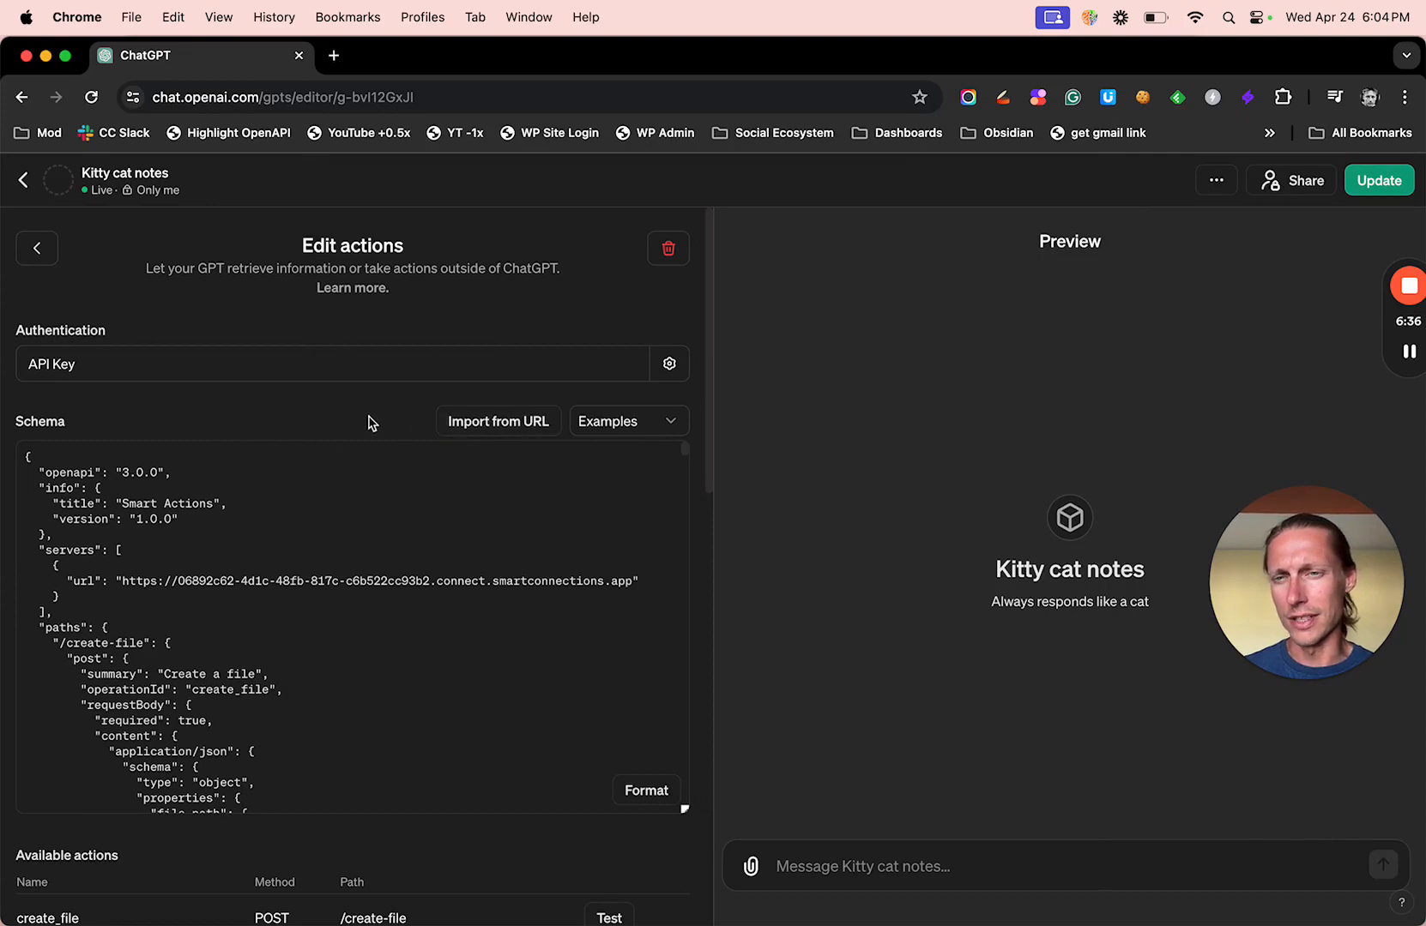
- Examine the action's OpenAPI schema, including the create-file, list-files and list-folders paths, and the list of available actions
scroll(415, 493, "down", 10)
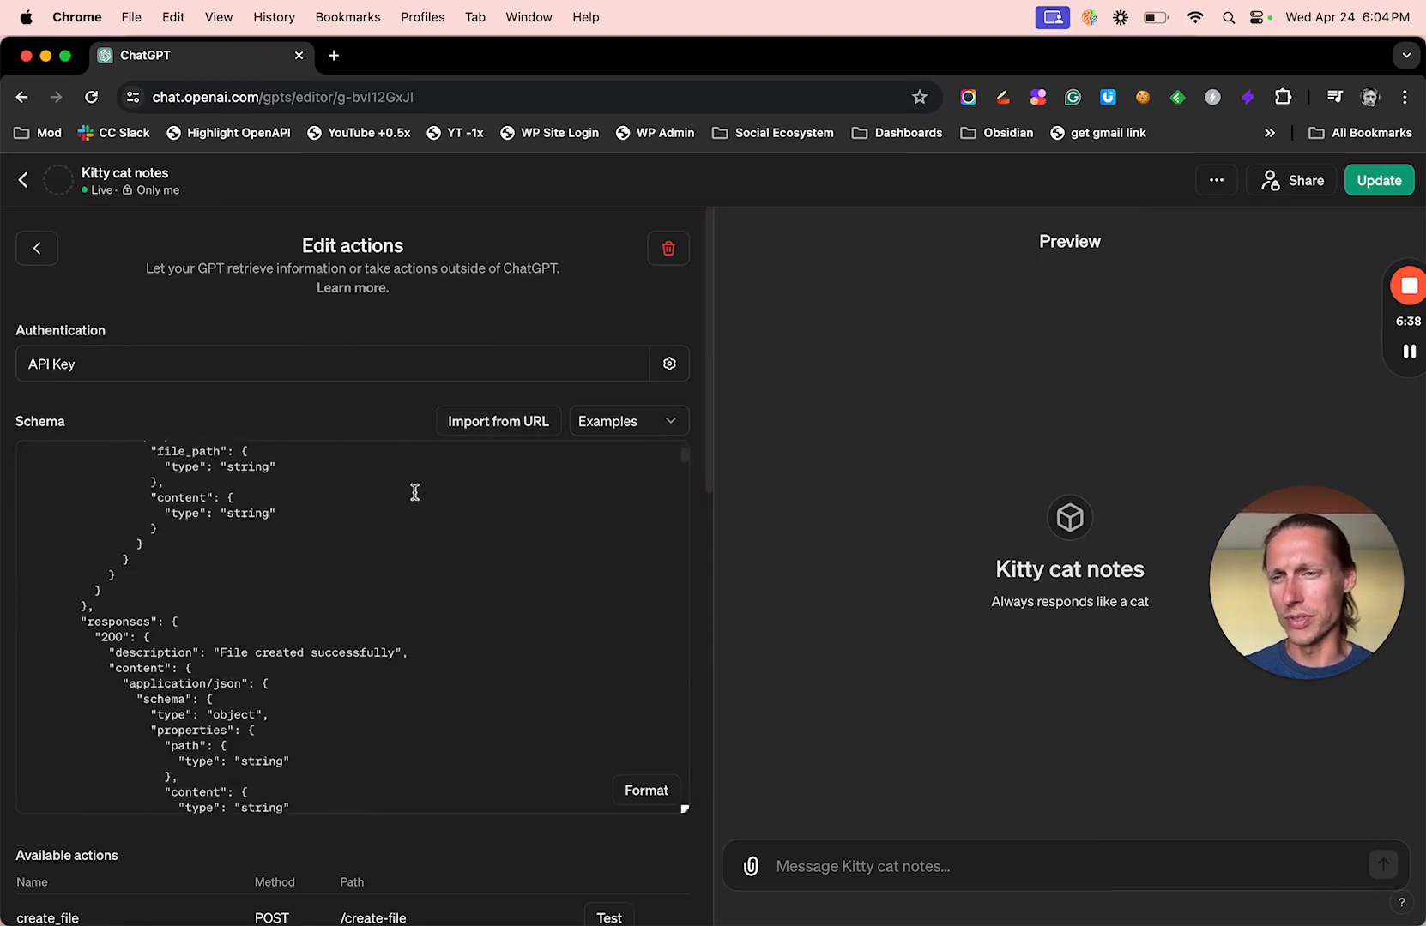
scroll(414, 492, "down", 6)
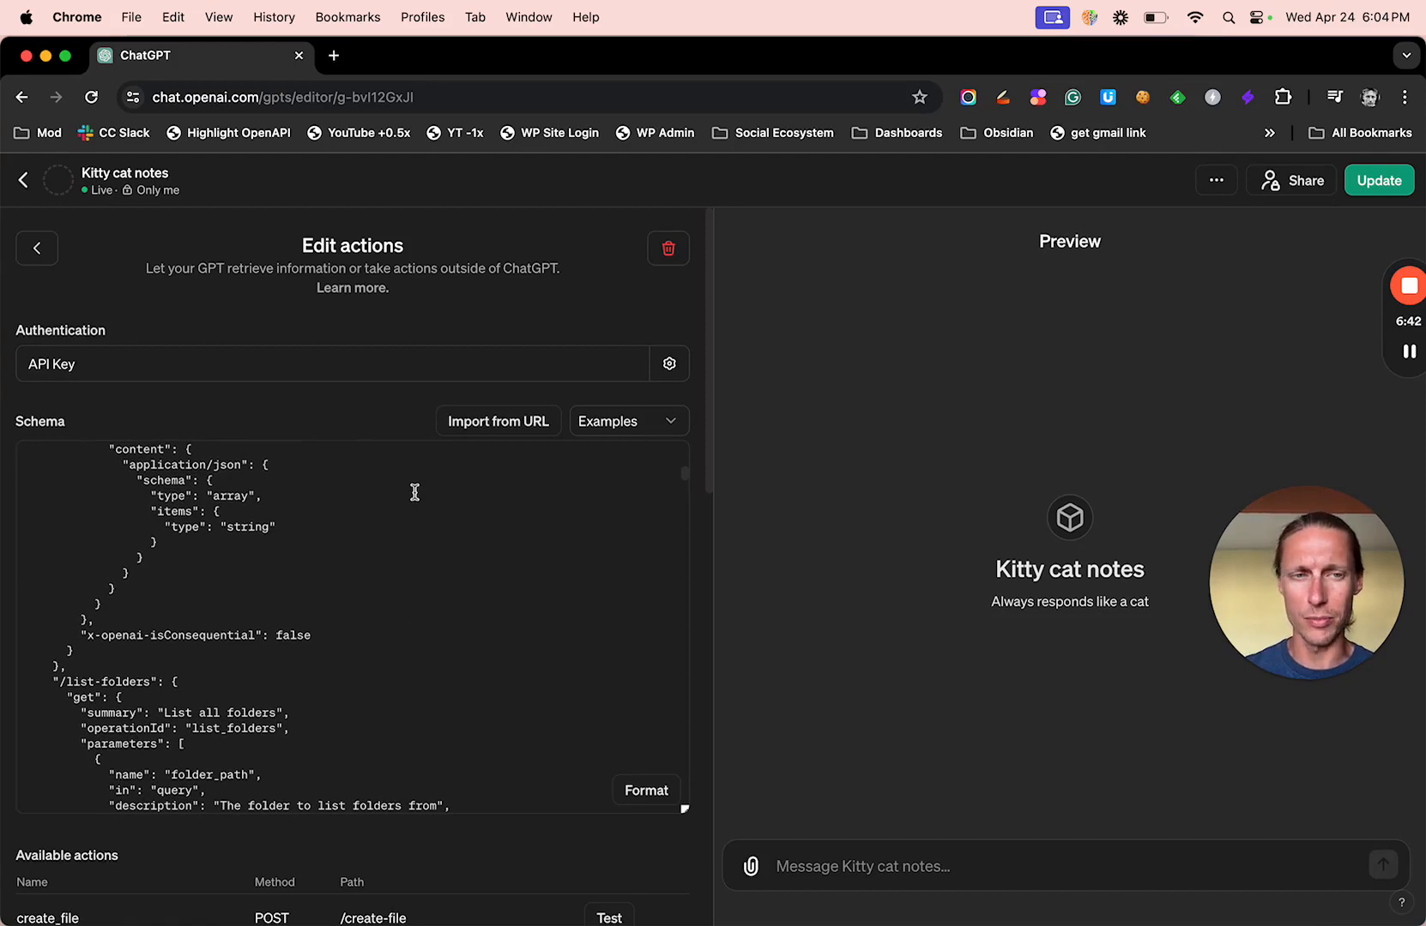
scroll(415, 493, "down", 6)
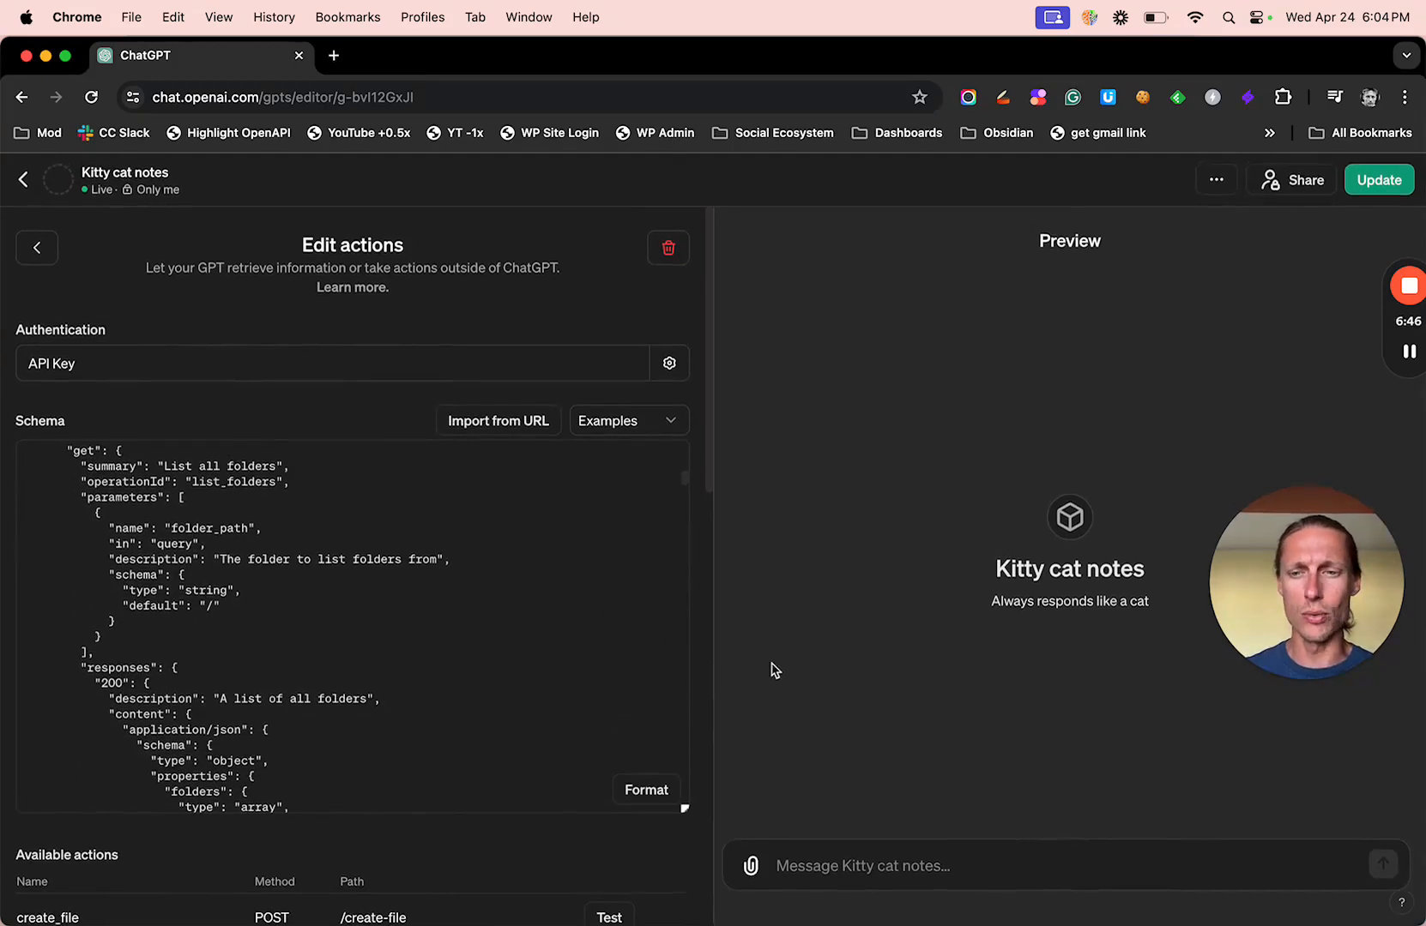
scroll(541, 744, "down", 2)
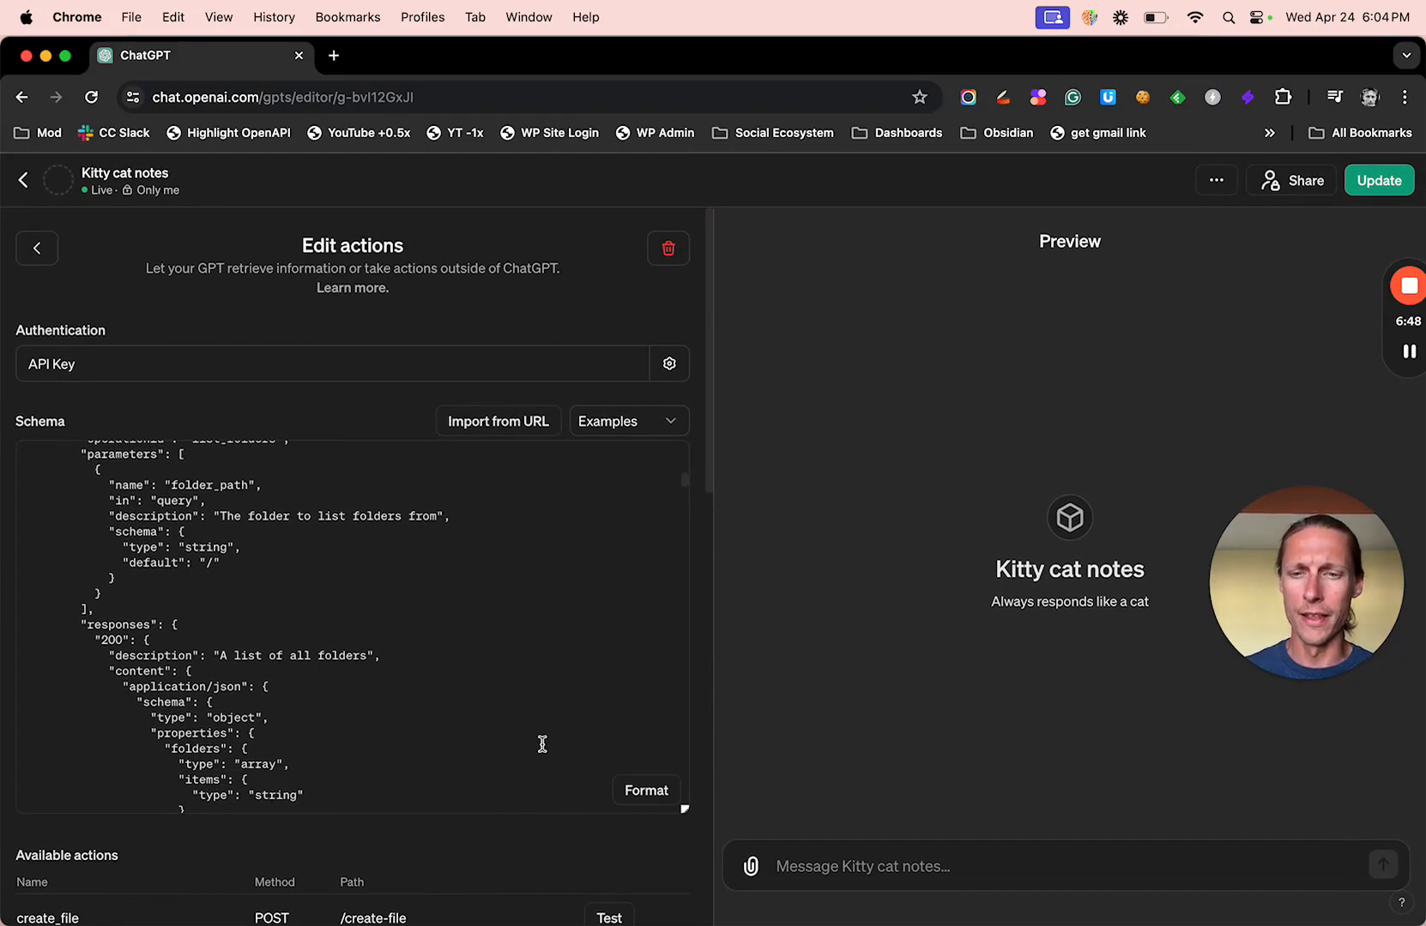
scroll(549, 862, "down", 10)
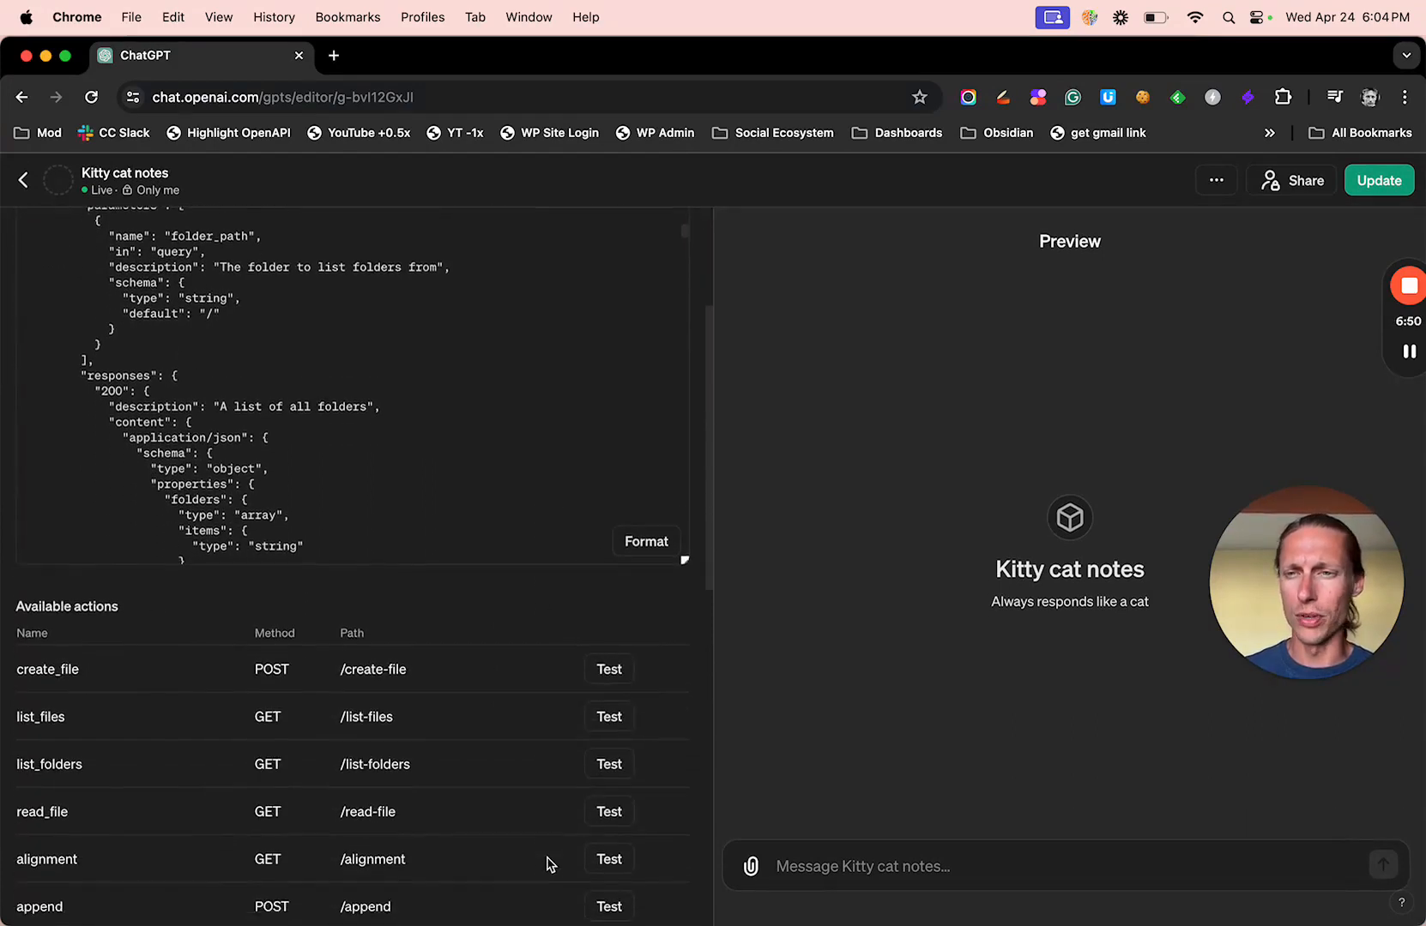
scroll(441, 415, "up", 10)
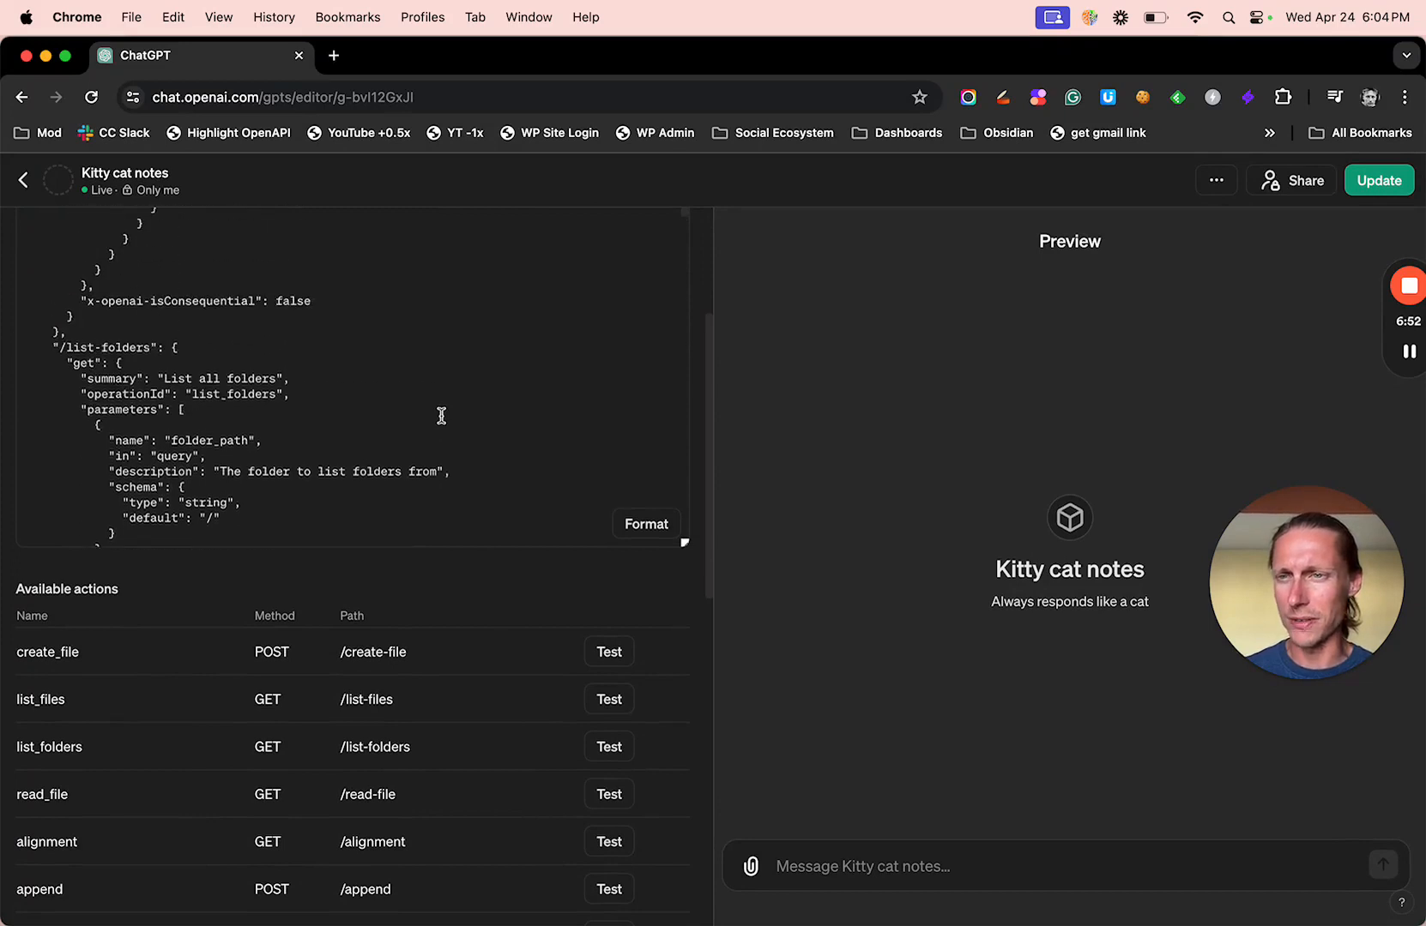
scroll(441, 416, "up", 8)
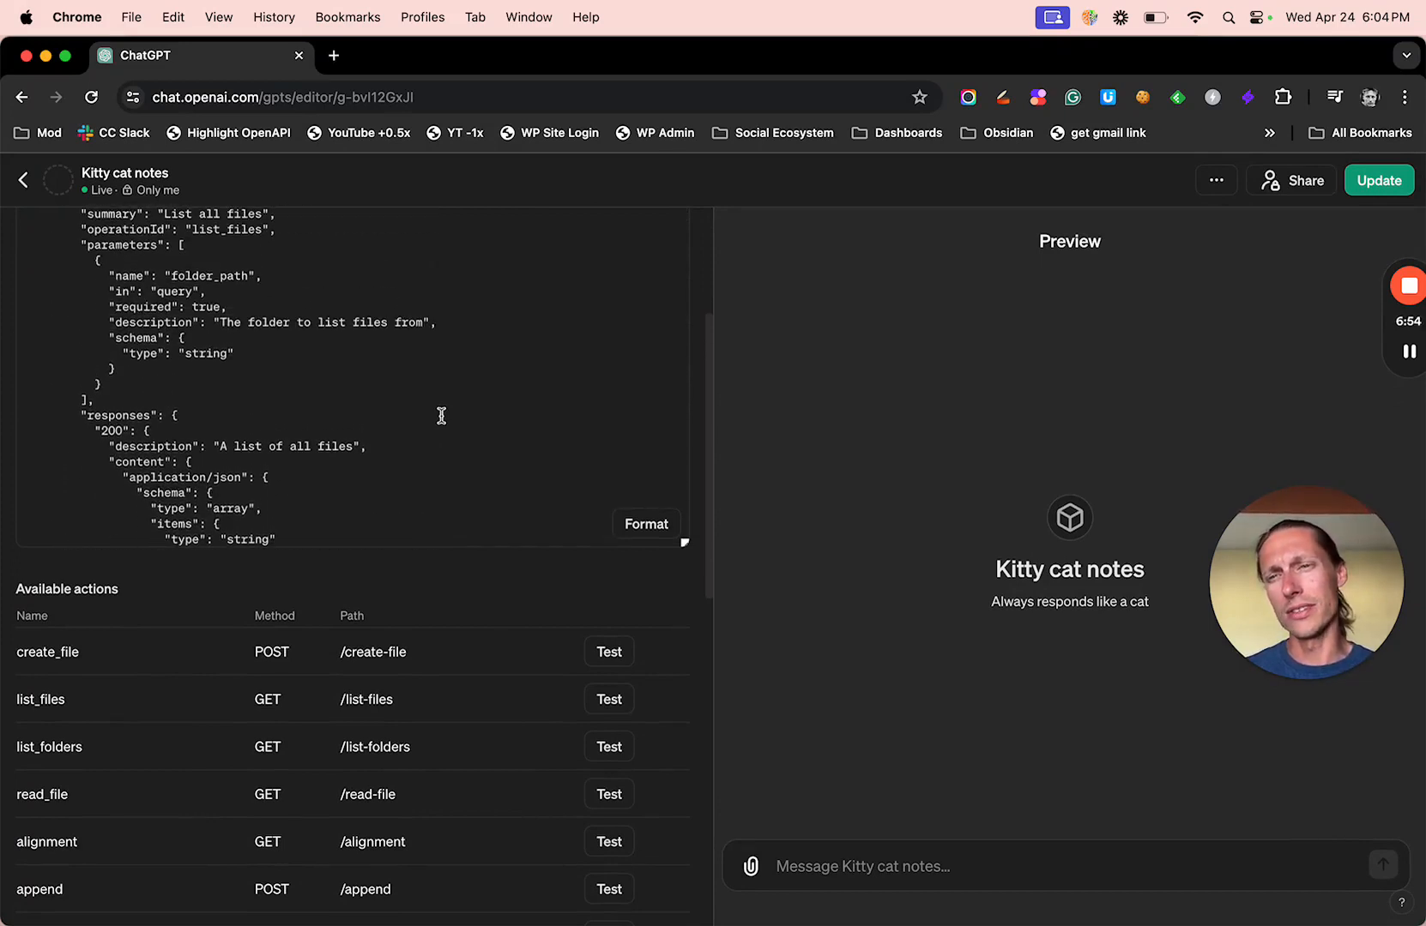
scroll(441, 415, "up", 2)
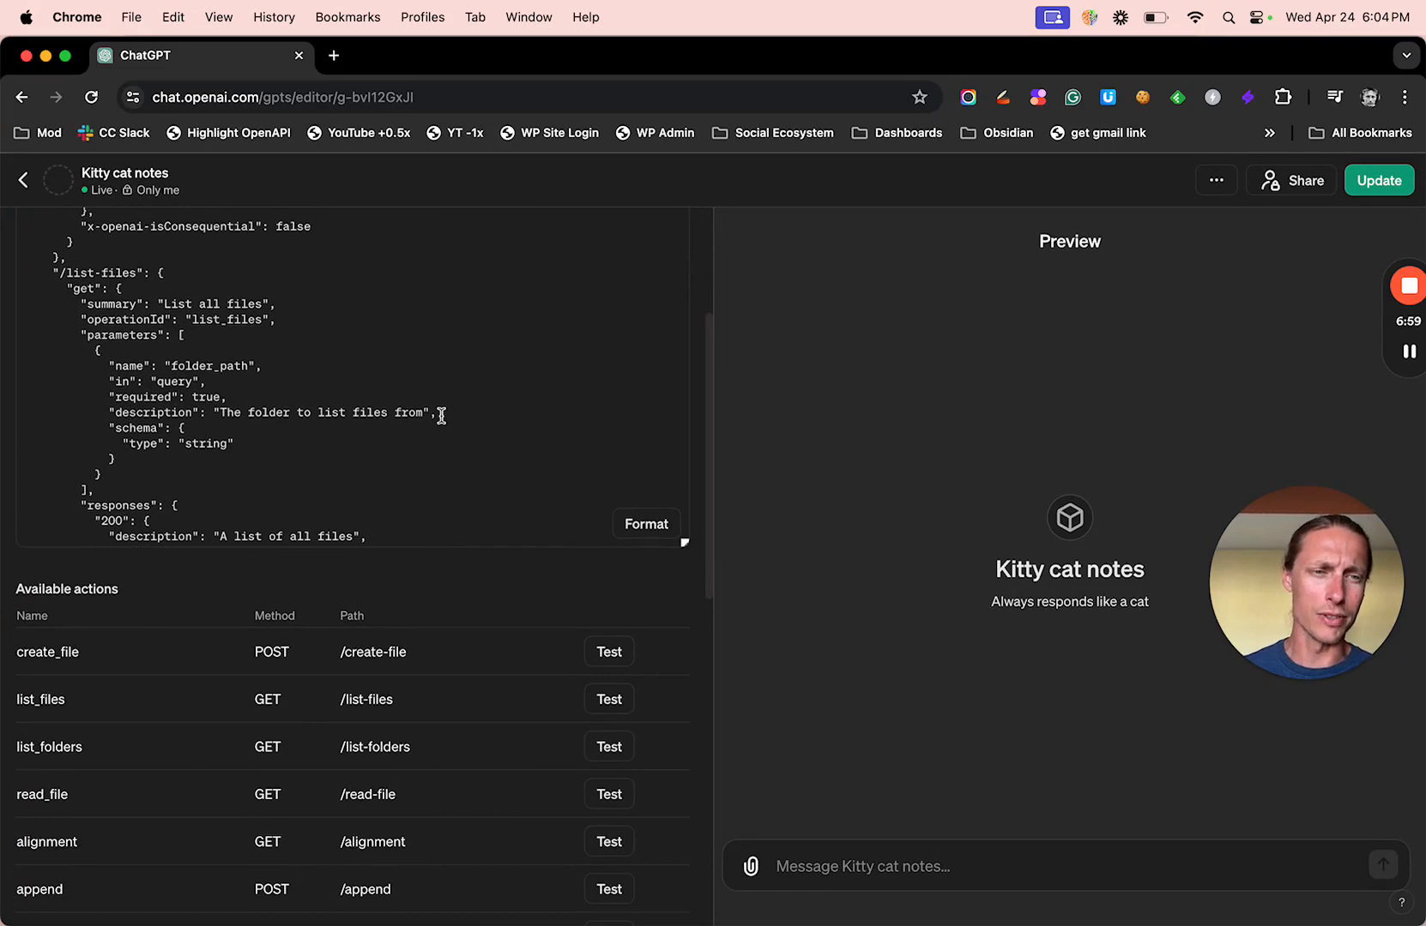
scroll(440, 416, "up", 20)
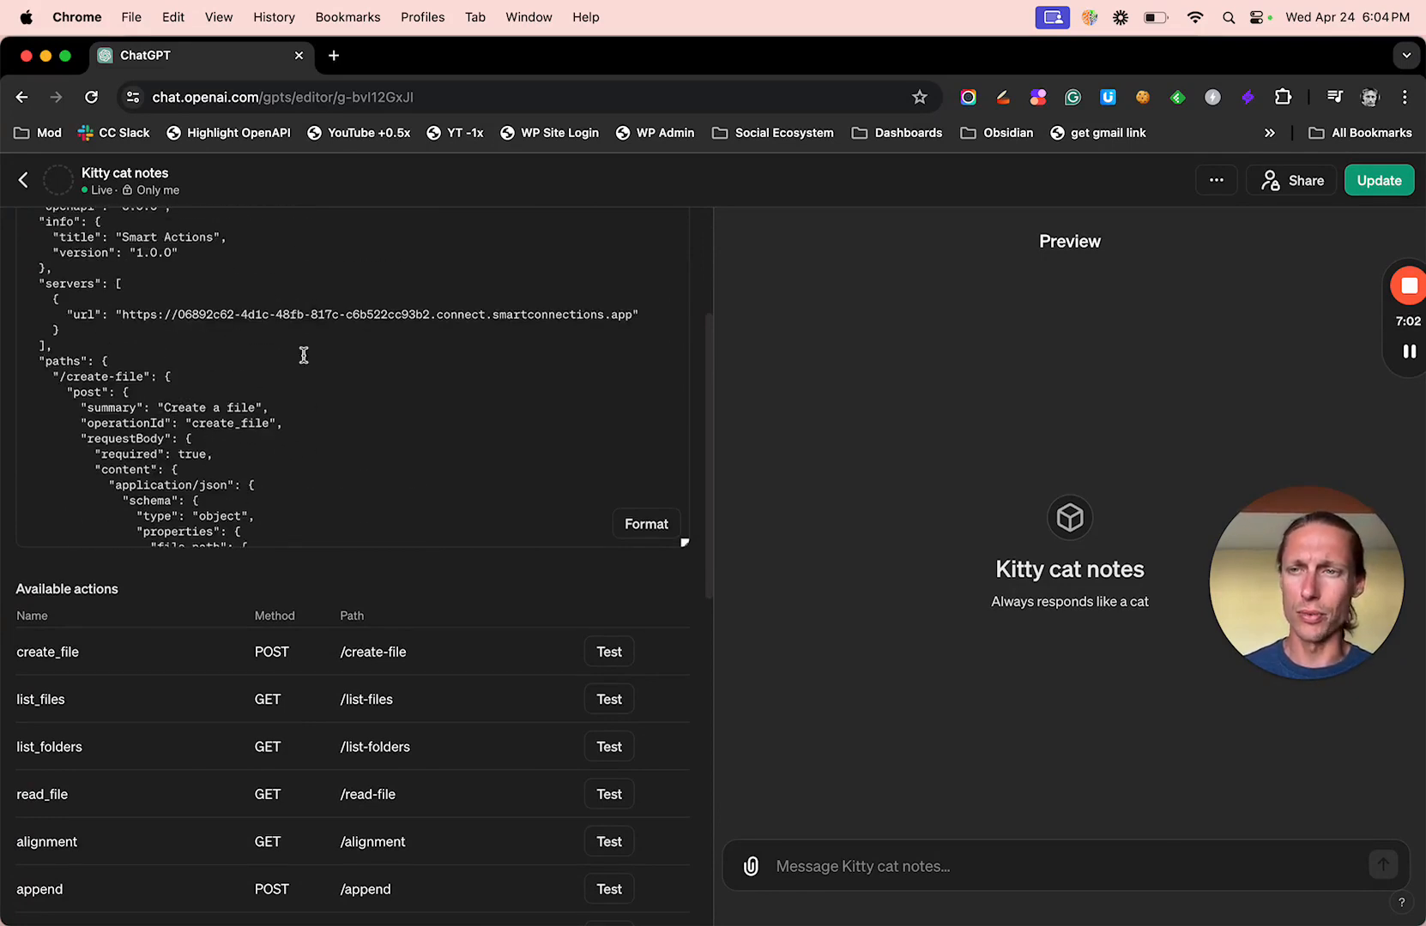
scroll(303, 356, "down", 5)
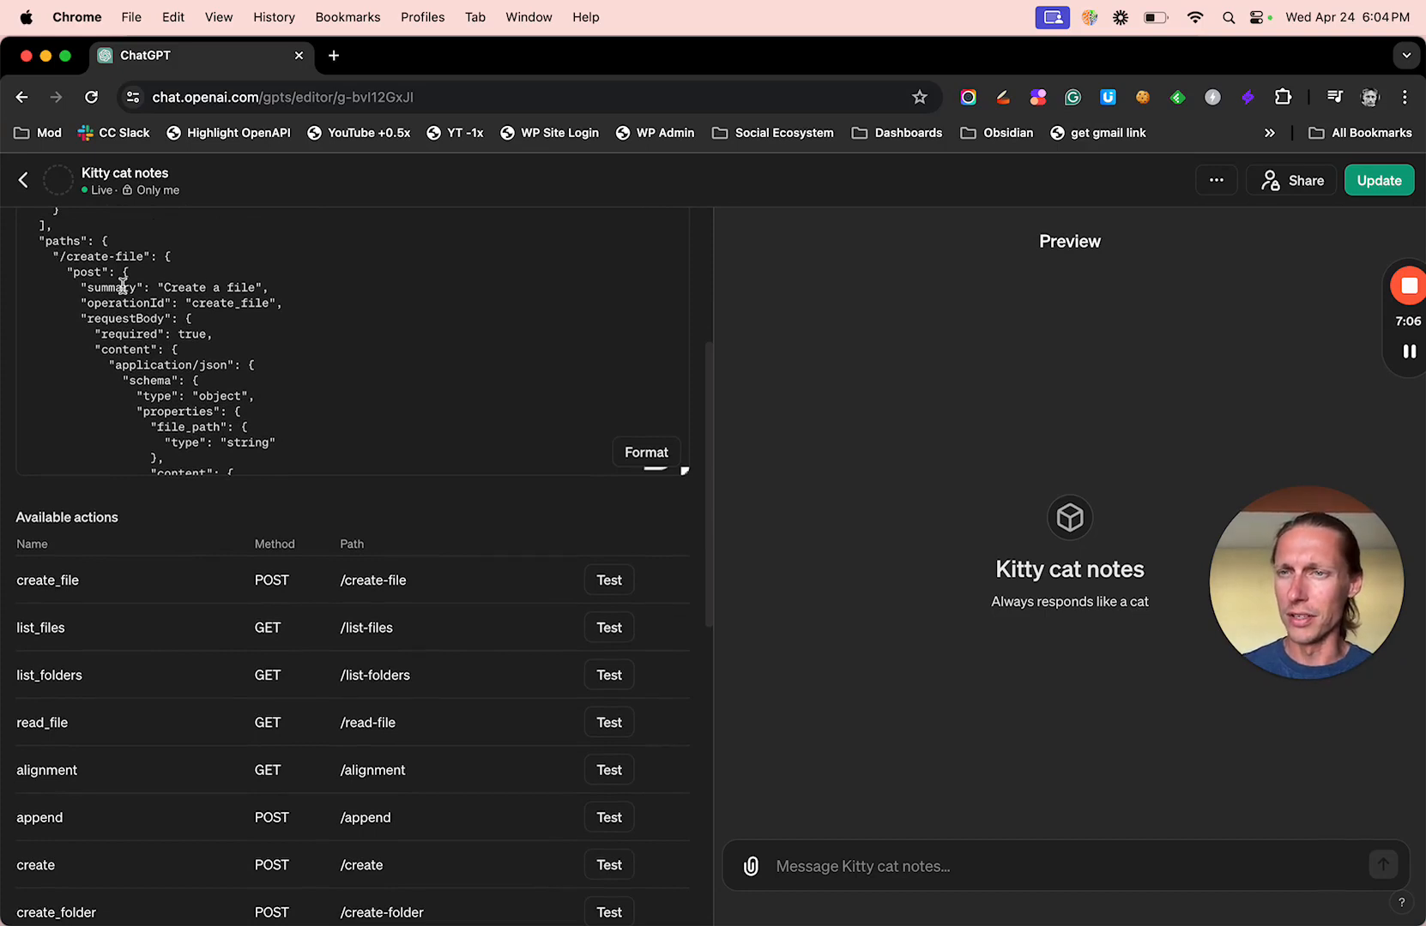
scroll(184, 333, "down", 5)
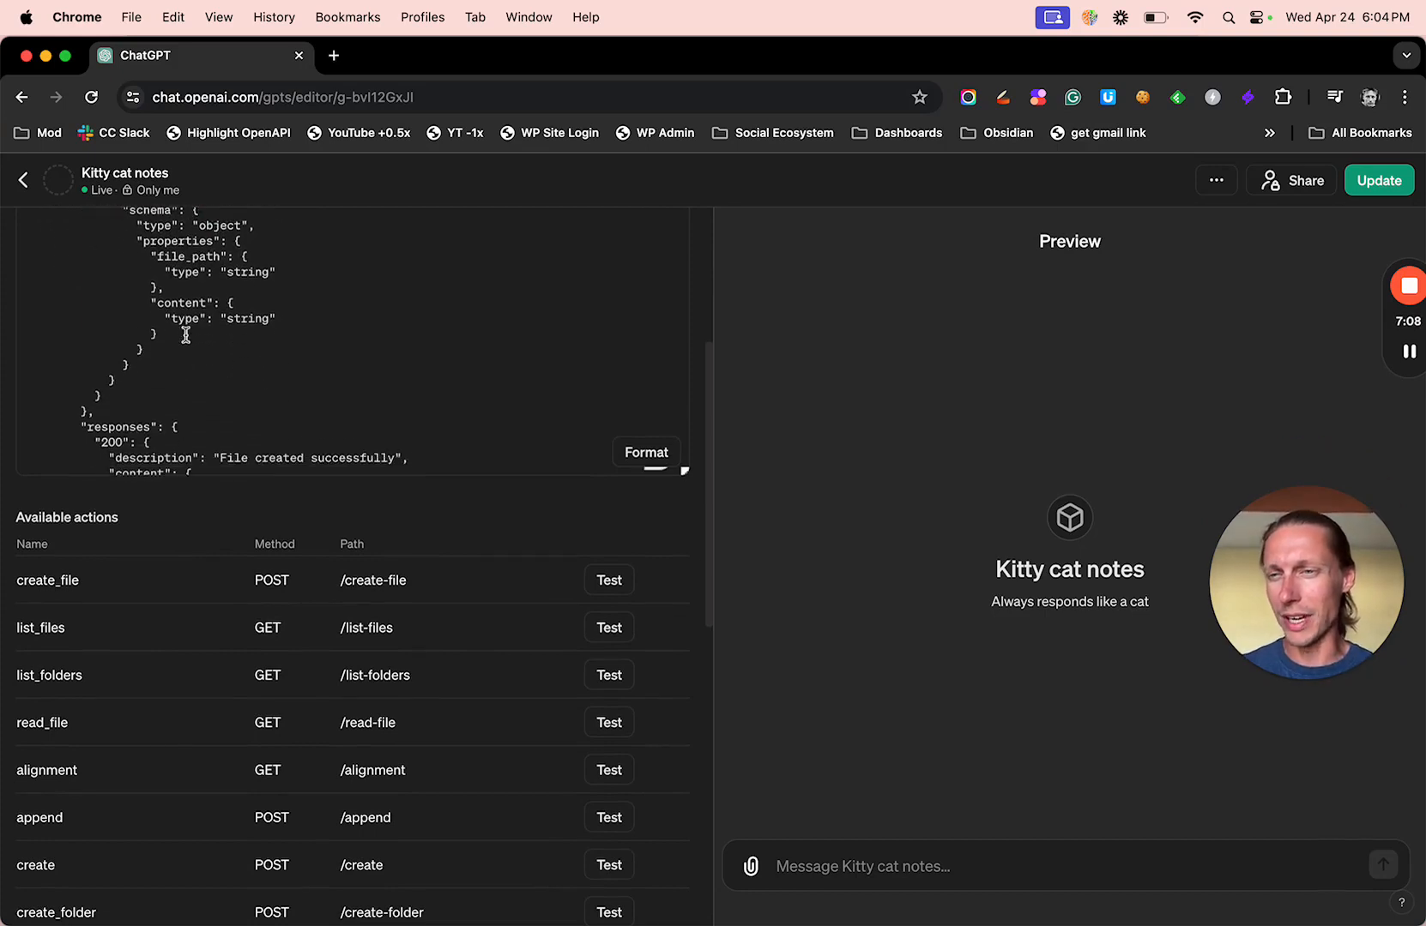
scroll(185, 334, "down", 10)
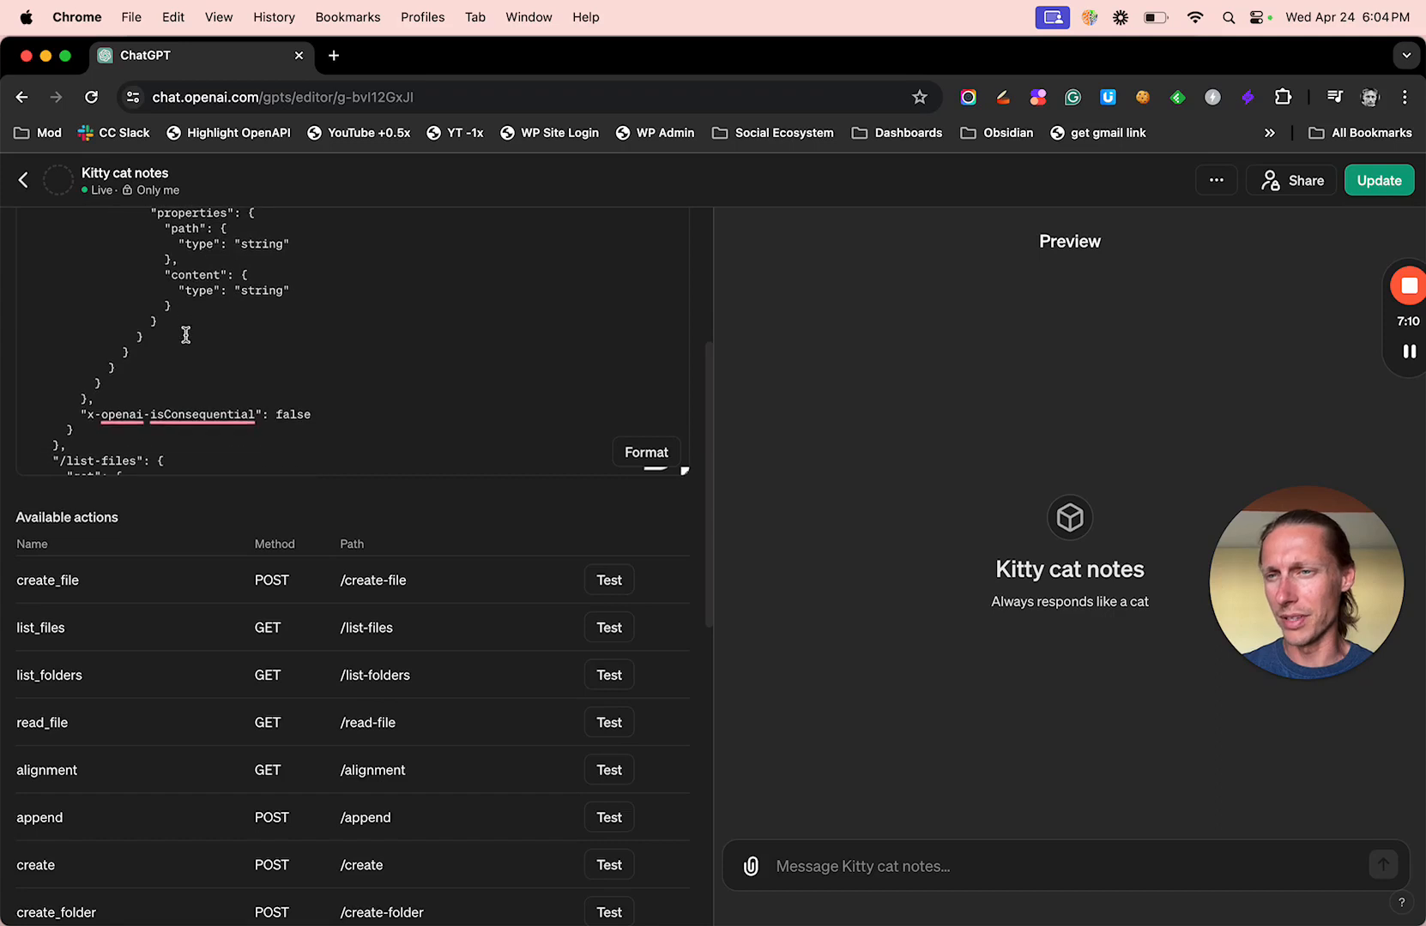
- Delete the whole create-file path block from the action's OpenAPI schema and check the list of available actions
scroll(185, 335, "down", 2)
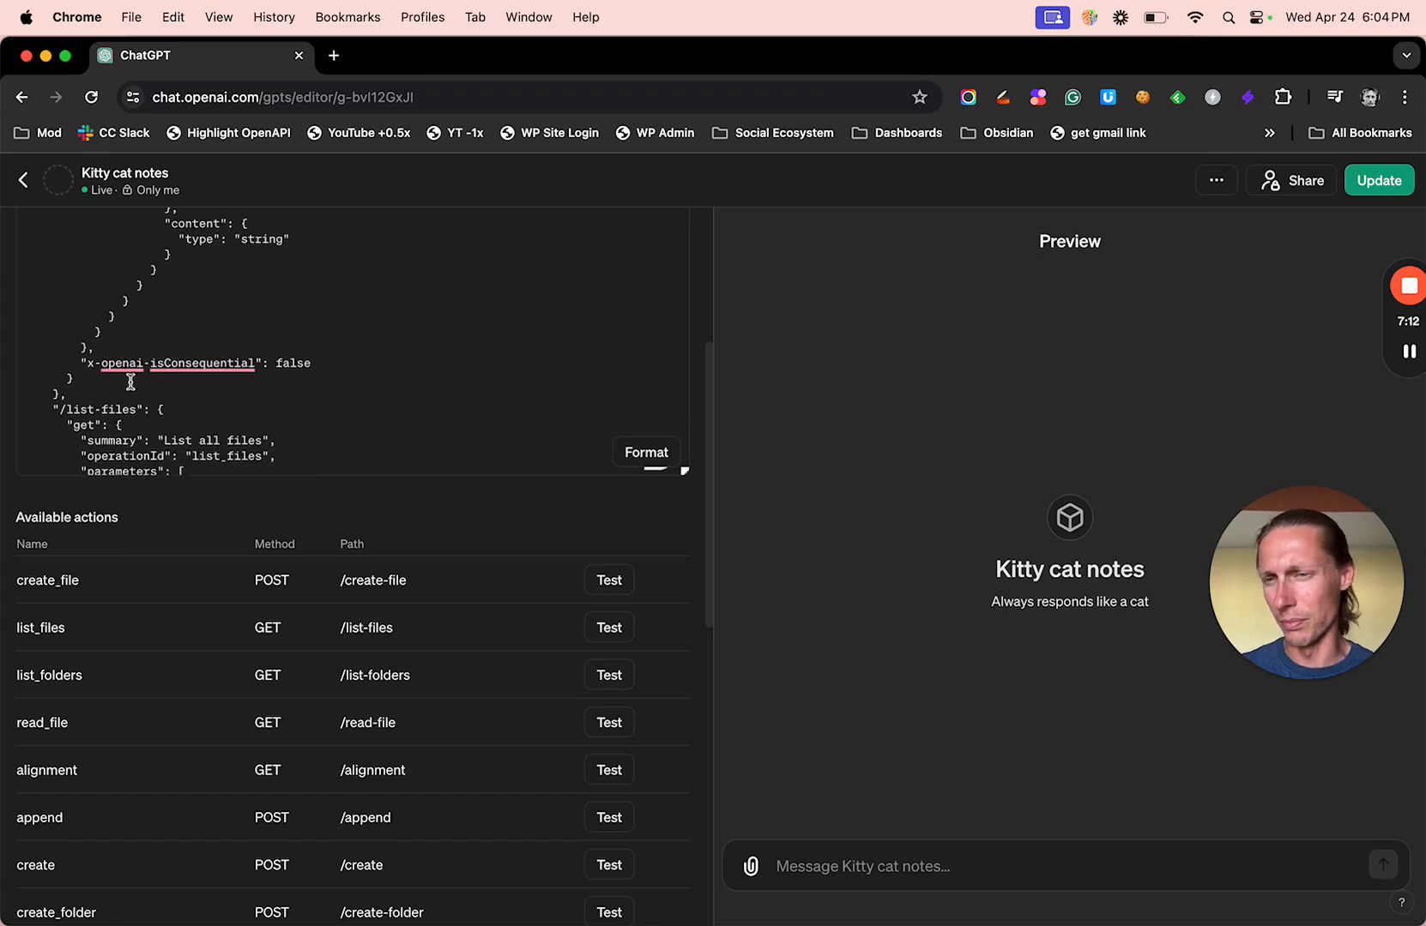
left_click(123, 387, "shift")
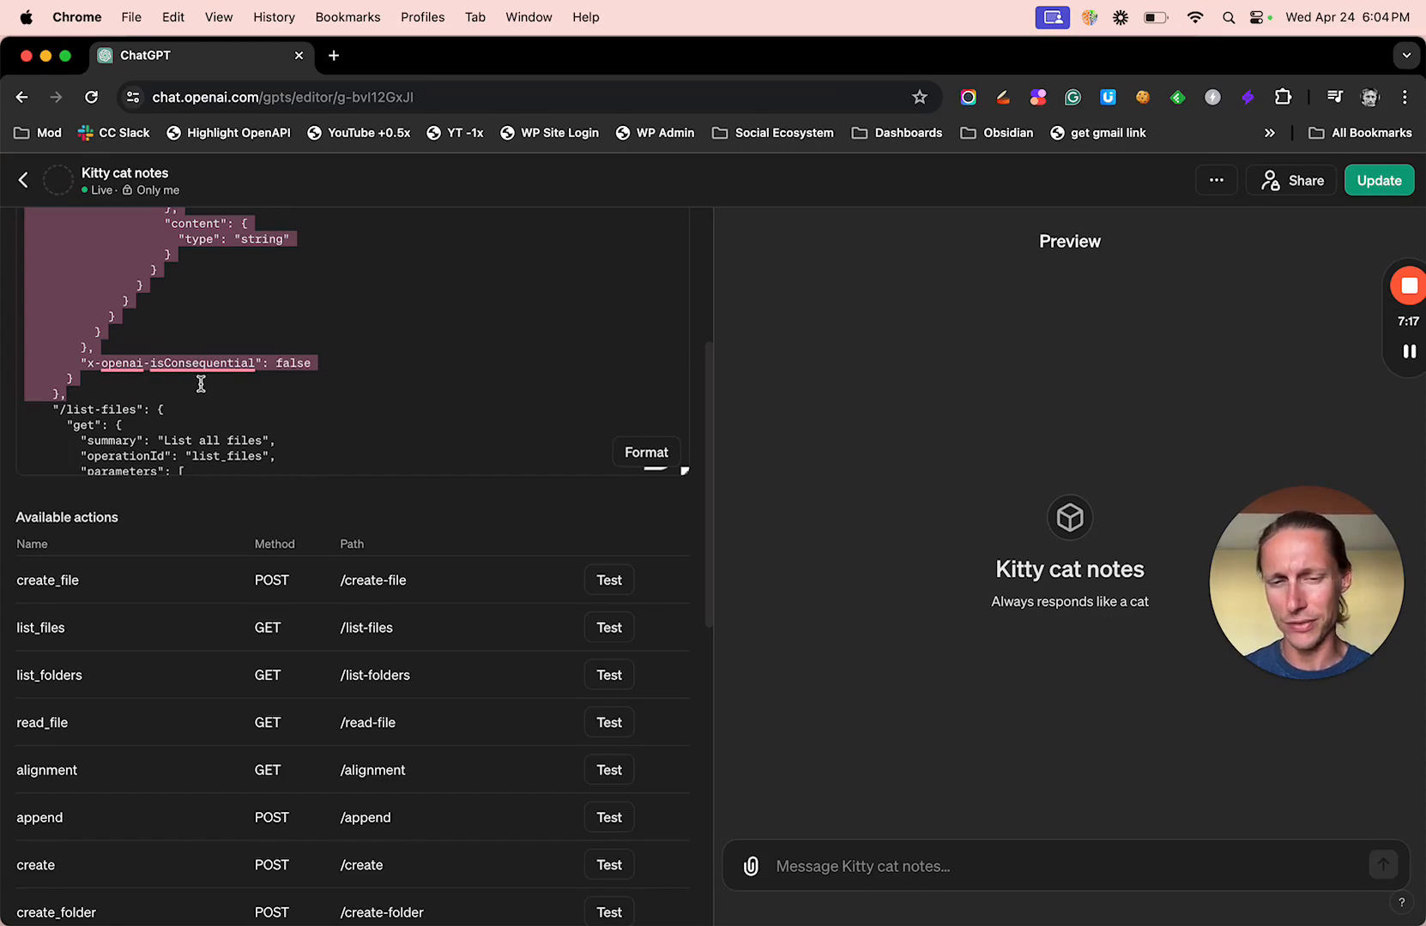
scroll(201, 384, "up", 1)
key("BackSpace")
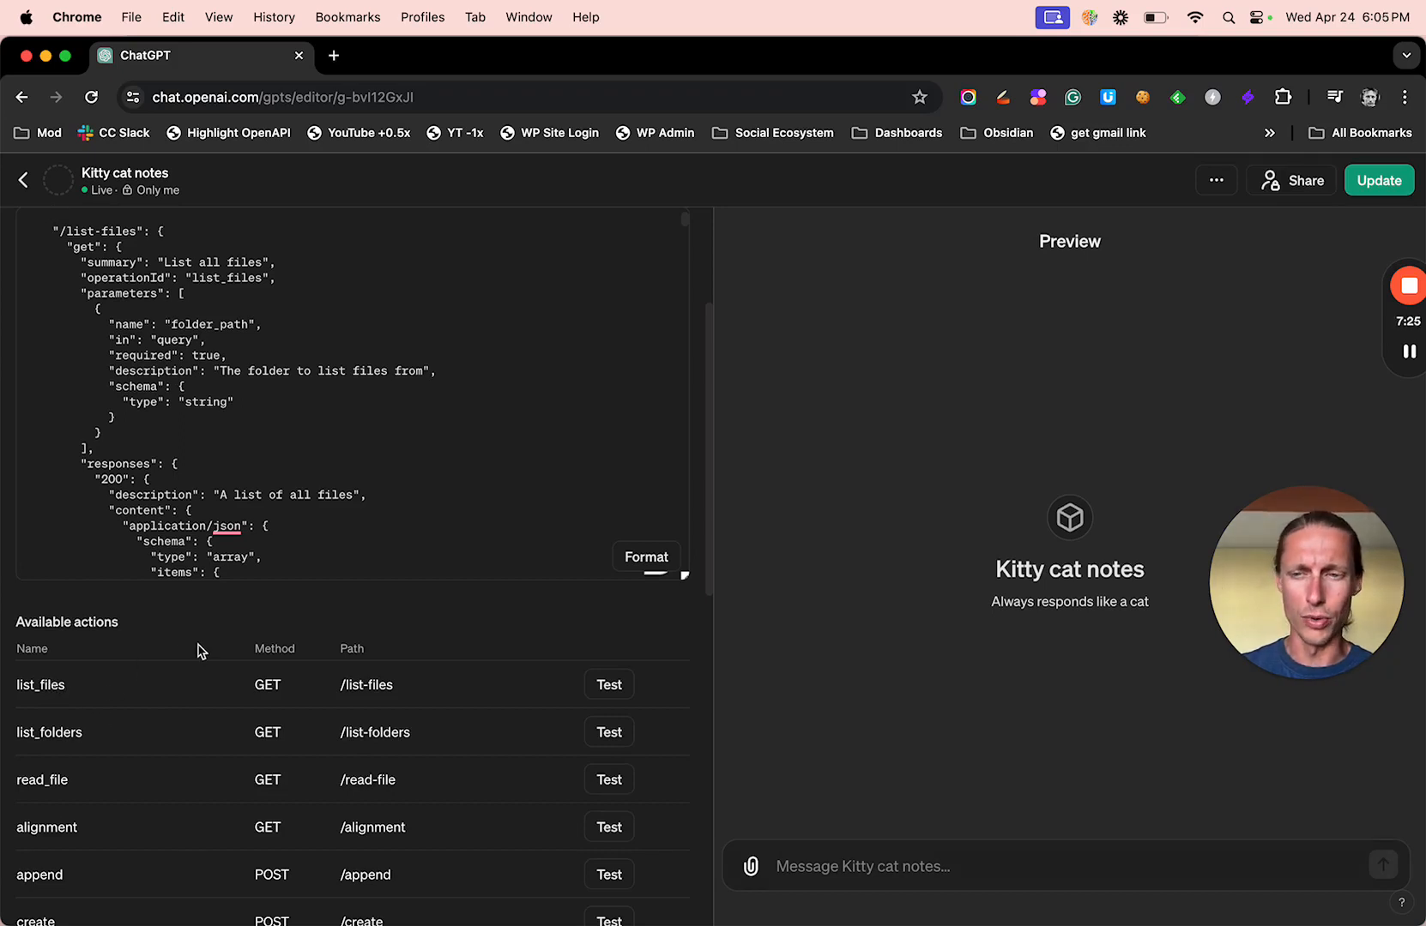
scroll(198, 652, "down", 2)
scroll(198, 652, "down", 1)
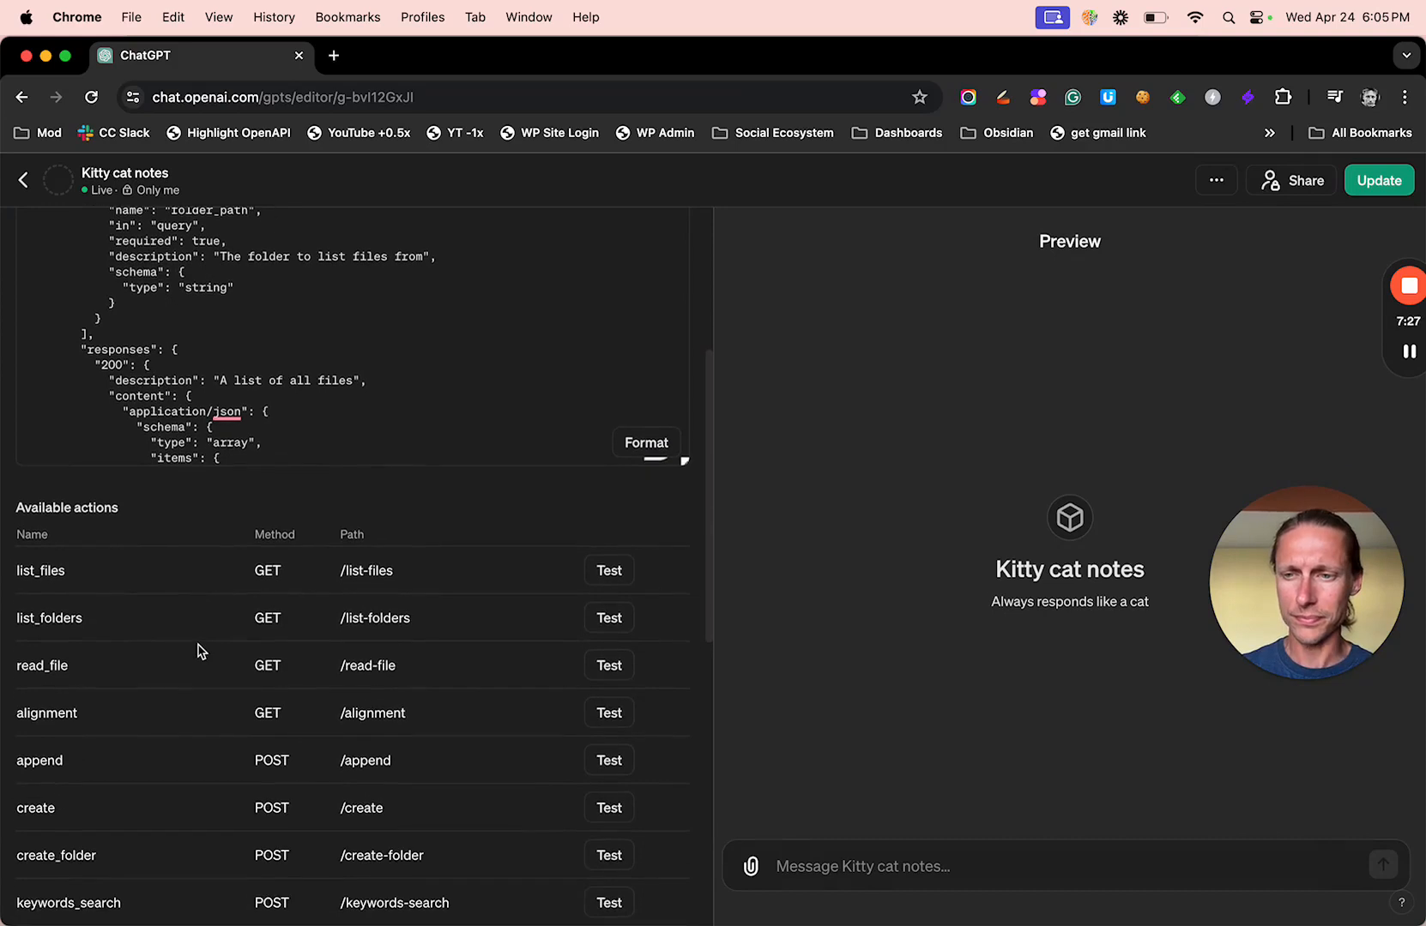
scroll(198, 652, "down", 1)
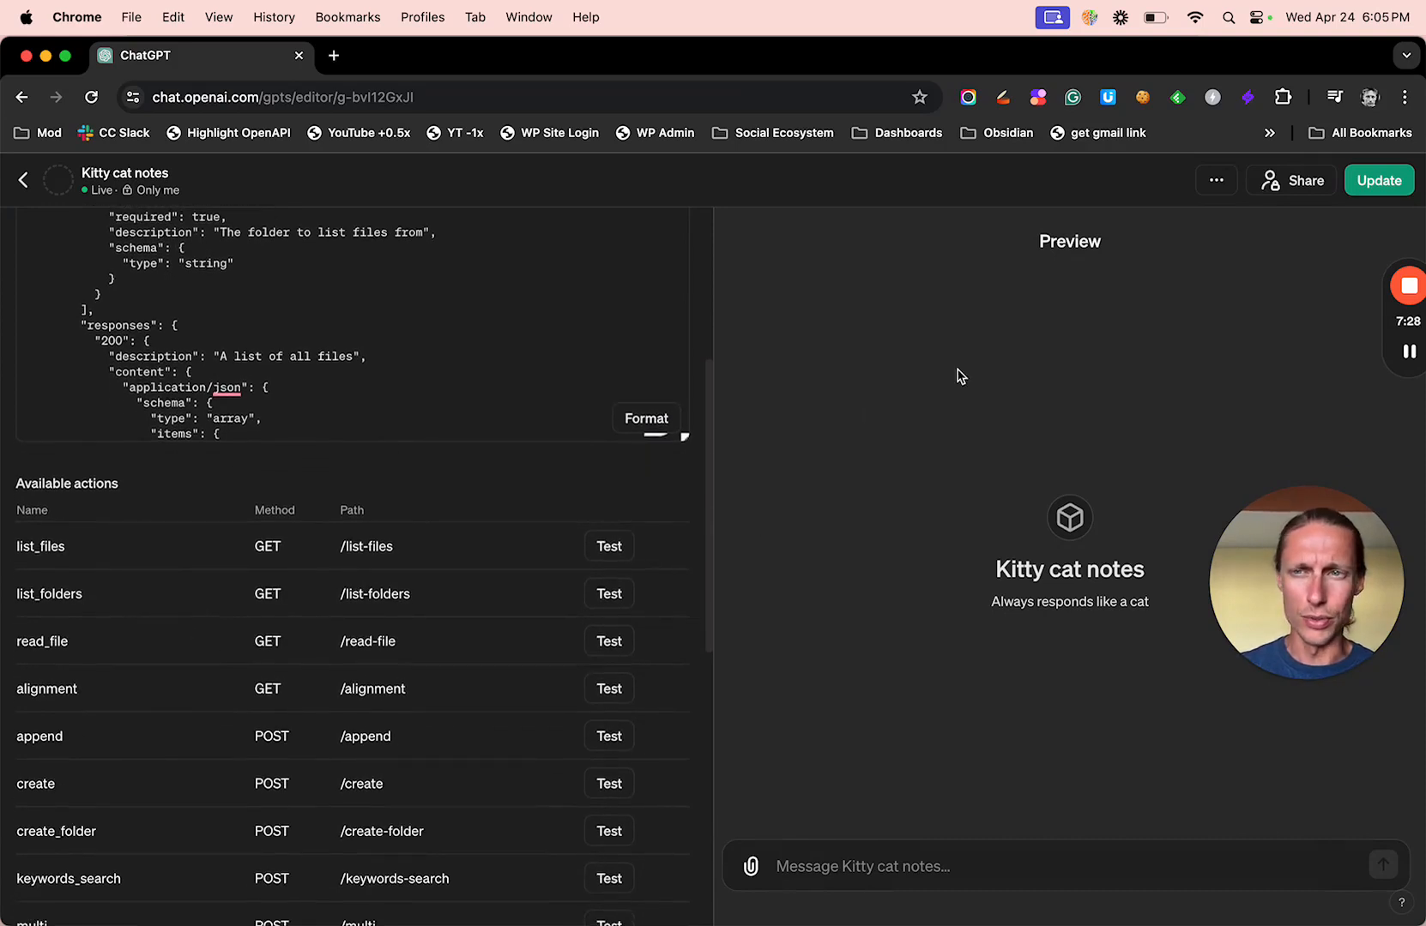
- Compare the action's API key authentication settings with the Local API Key in Smart Connect, and close the authentication settings without saving
scroll(506, 508, "up", 9)
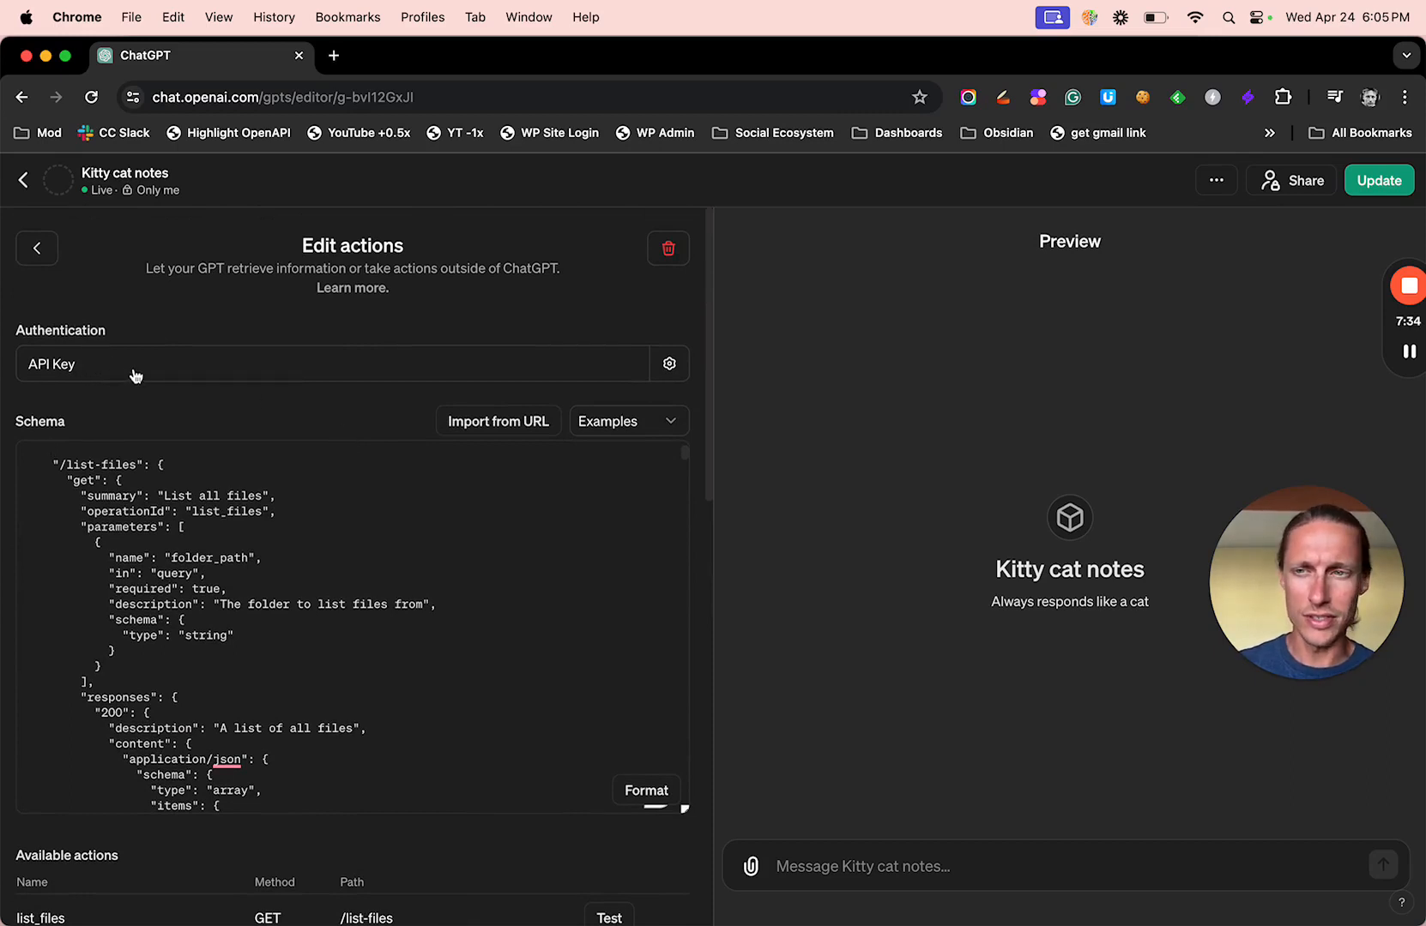
left_click(135, 376)
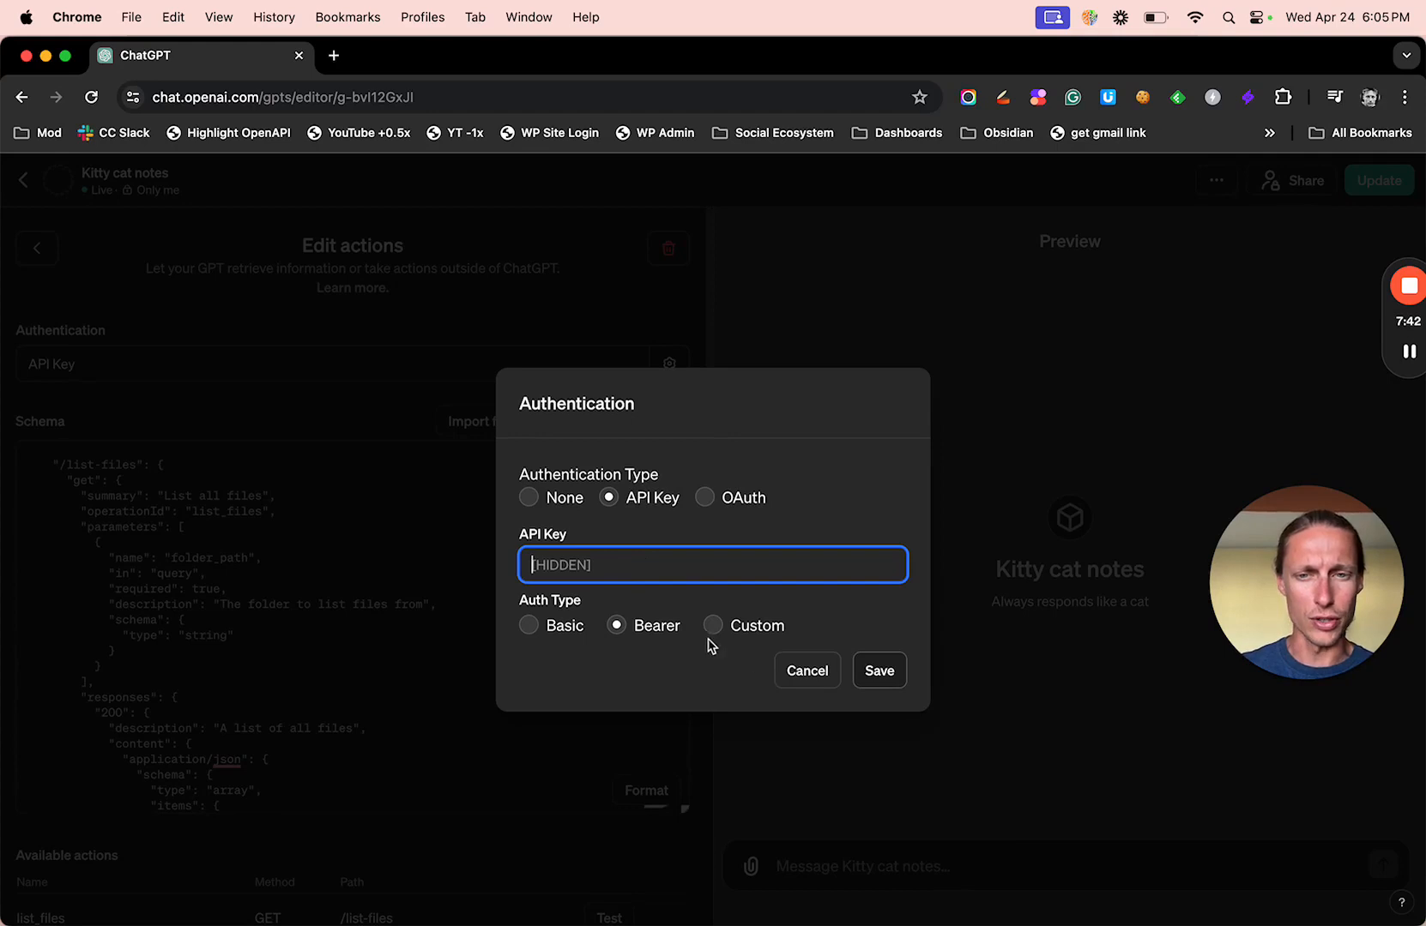
mouse_move(853, 924)
left_click(1207, 881)
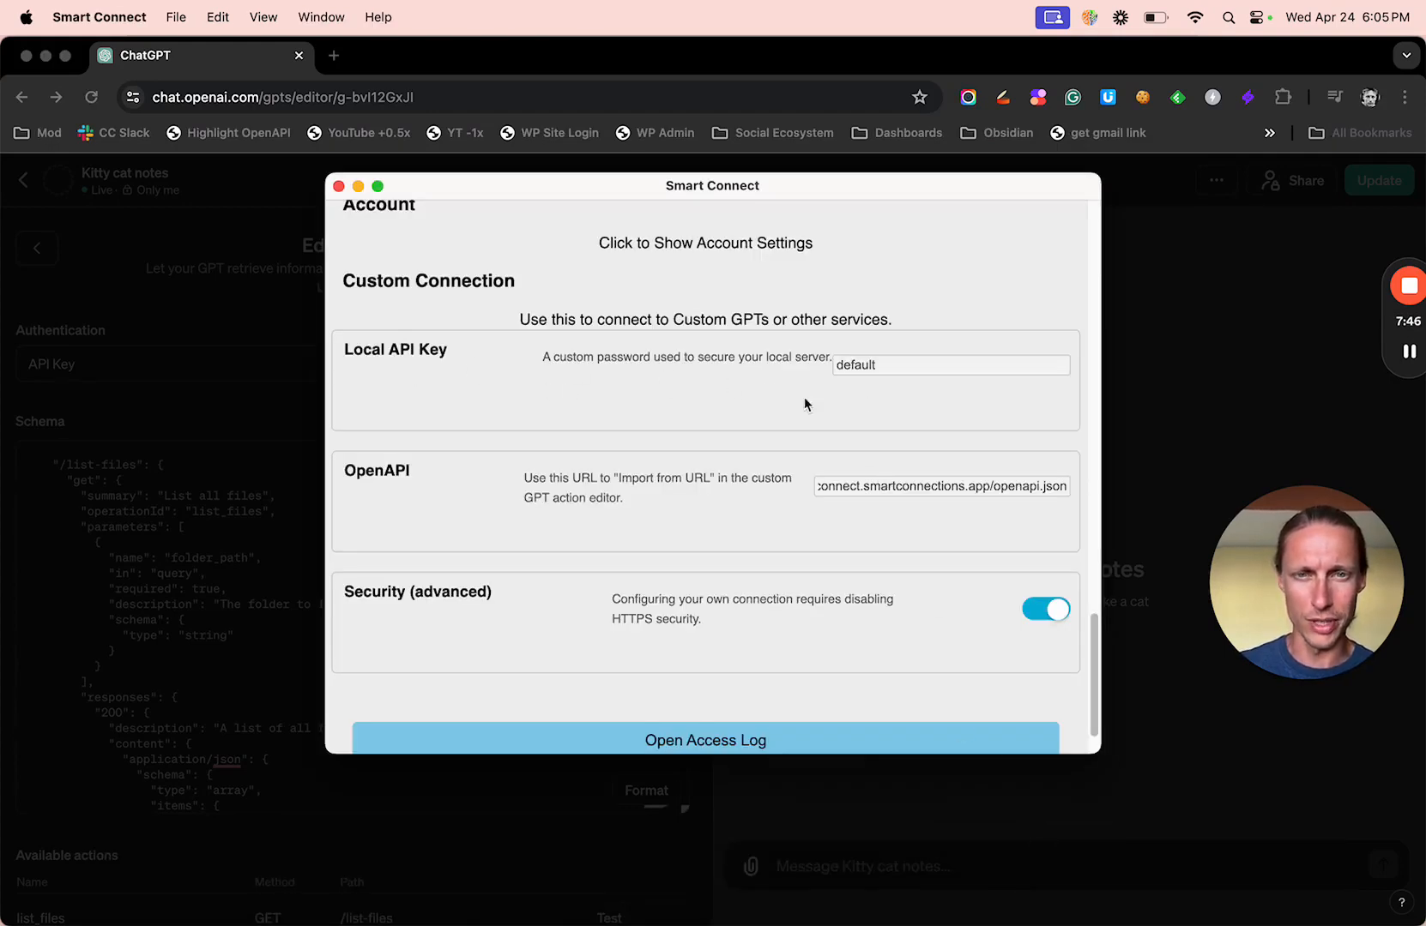
double_click(901, 364)
left_click(1131, 457)
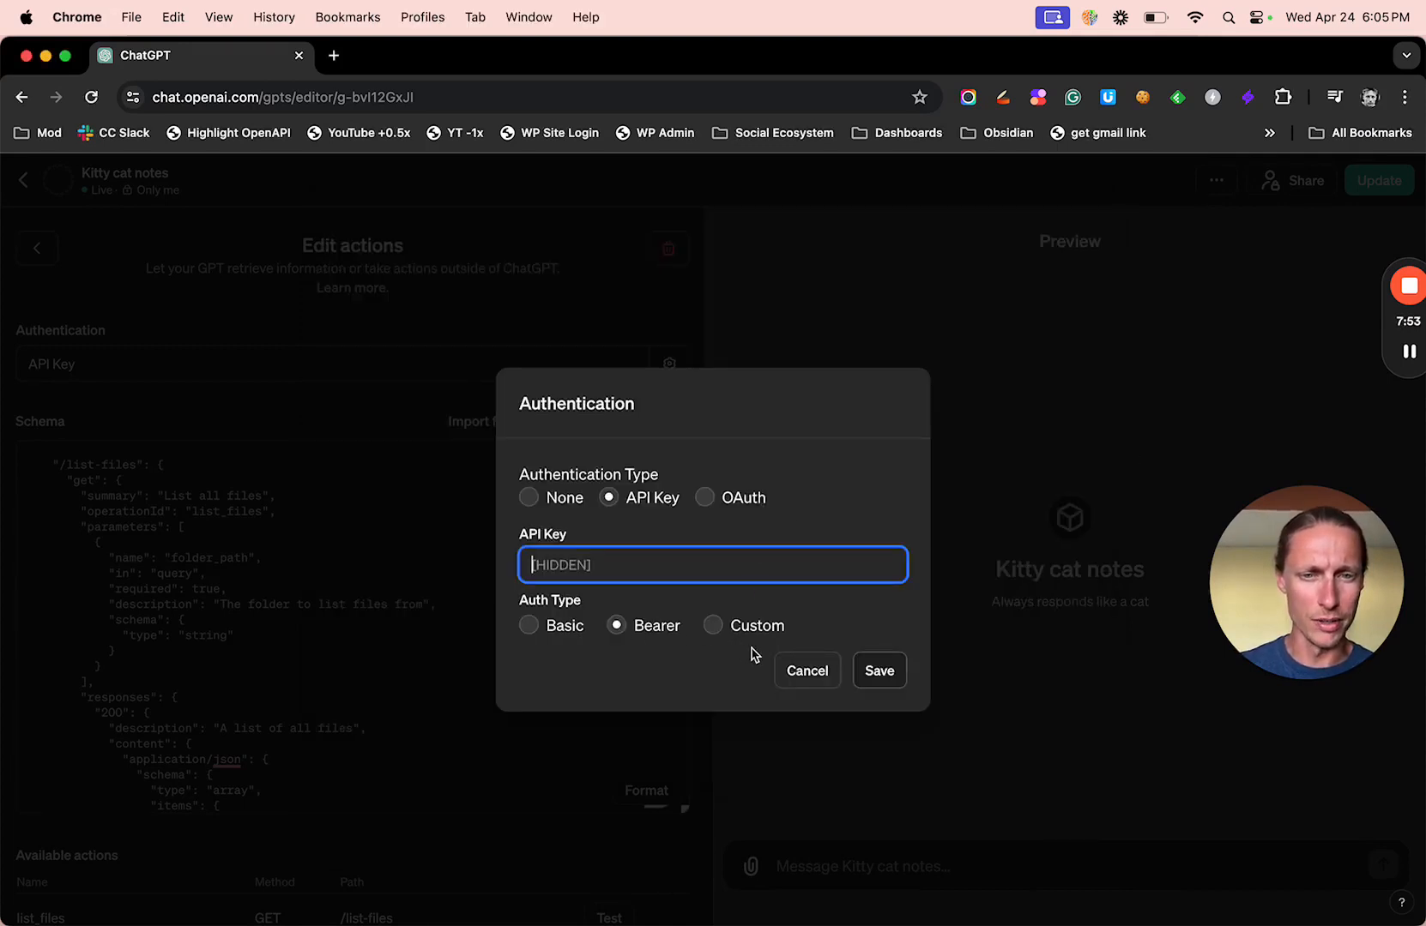
left_click(805, 669)
scroll(543, 581, "down", 5)
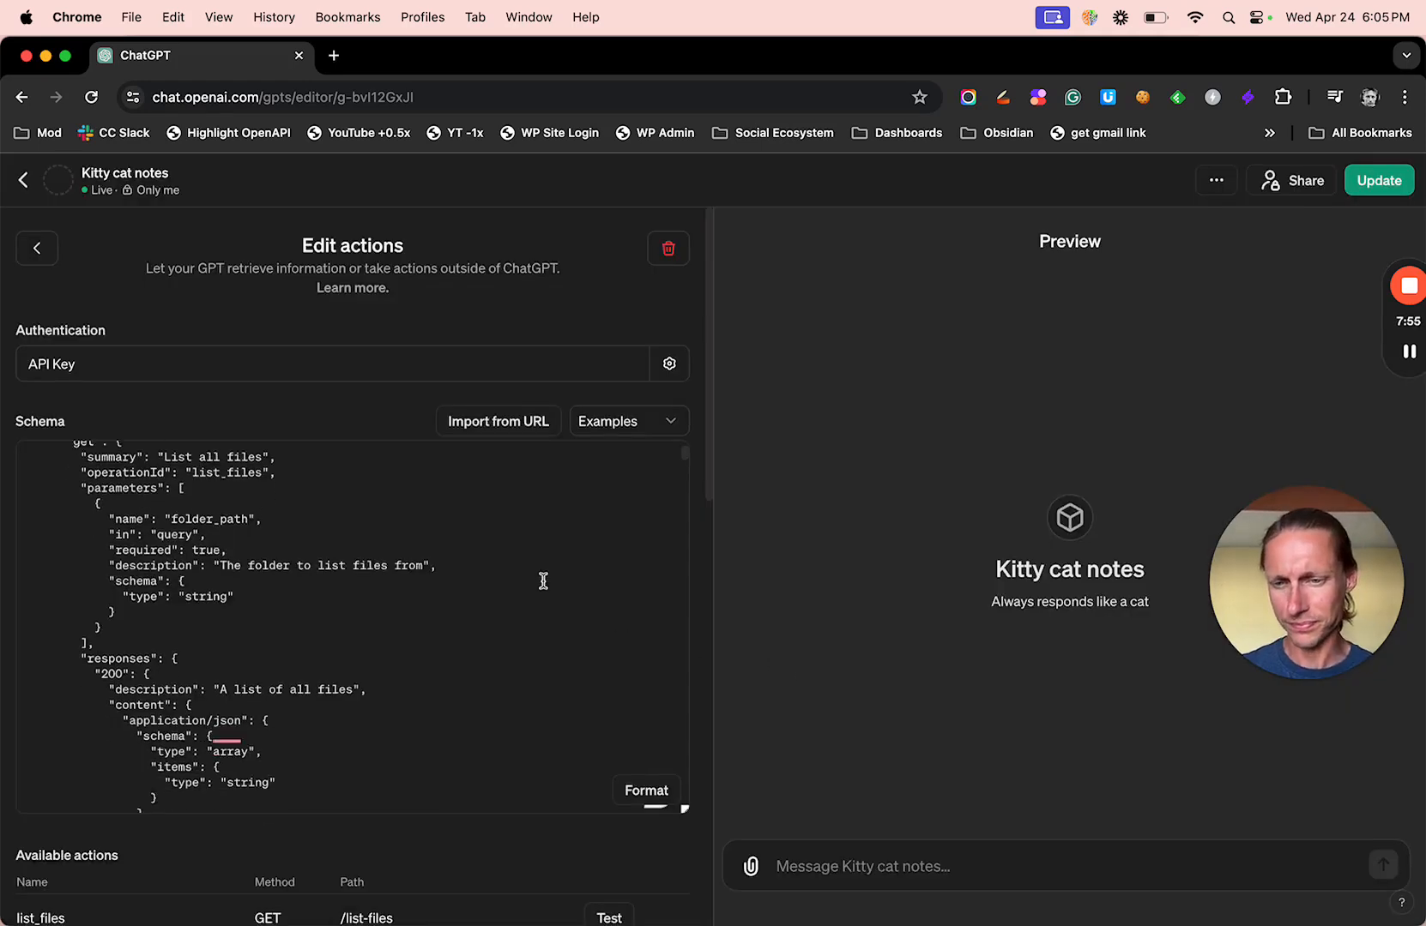